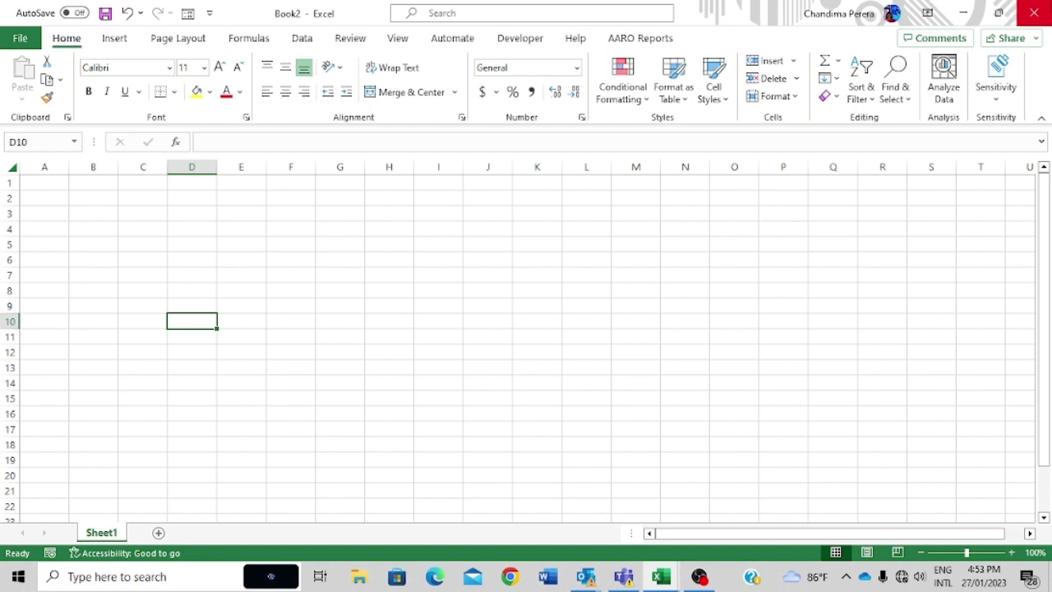
left_click(100, 229)
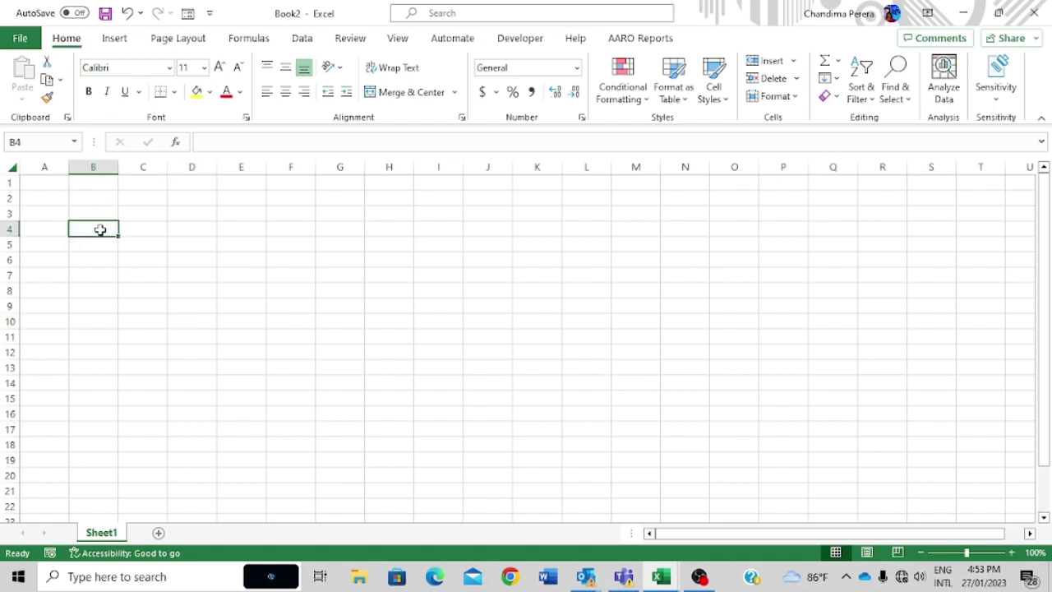
left_click(19, 38)
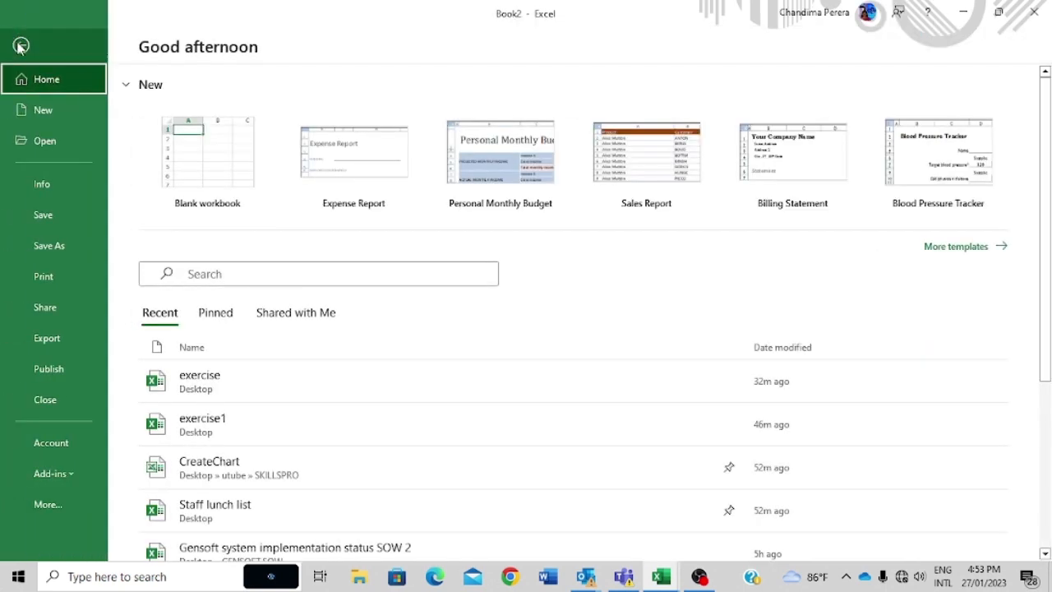
left_click(20, 43)
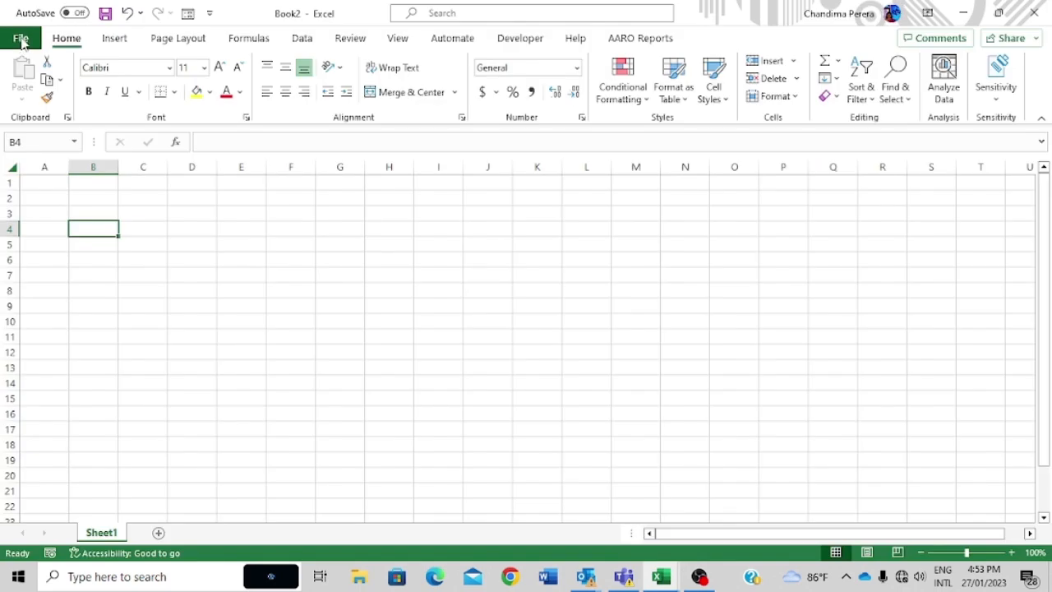
Create a new workbook from the Billing Statement template.
left_click(21, 39)
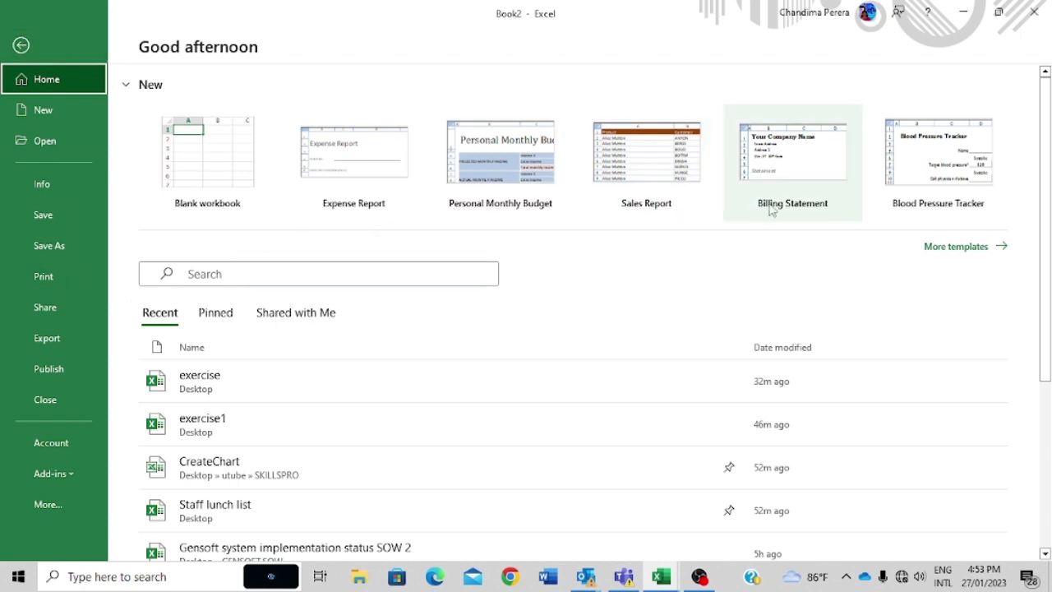
left_click(952, 247)
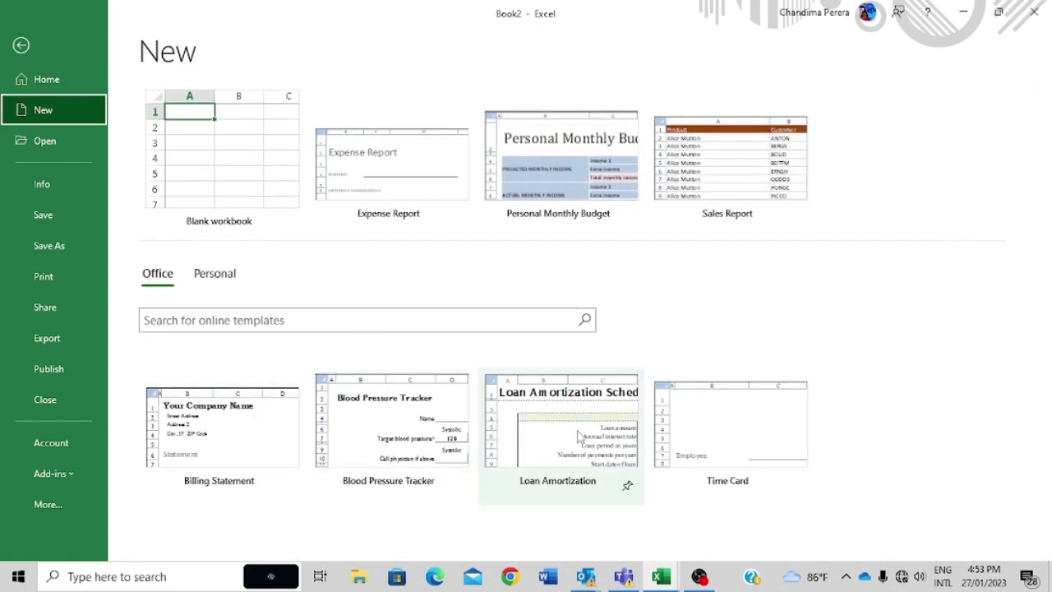
left_click(223, 421)
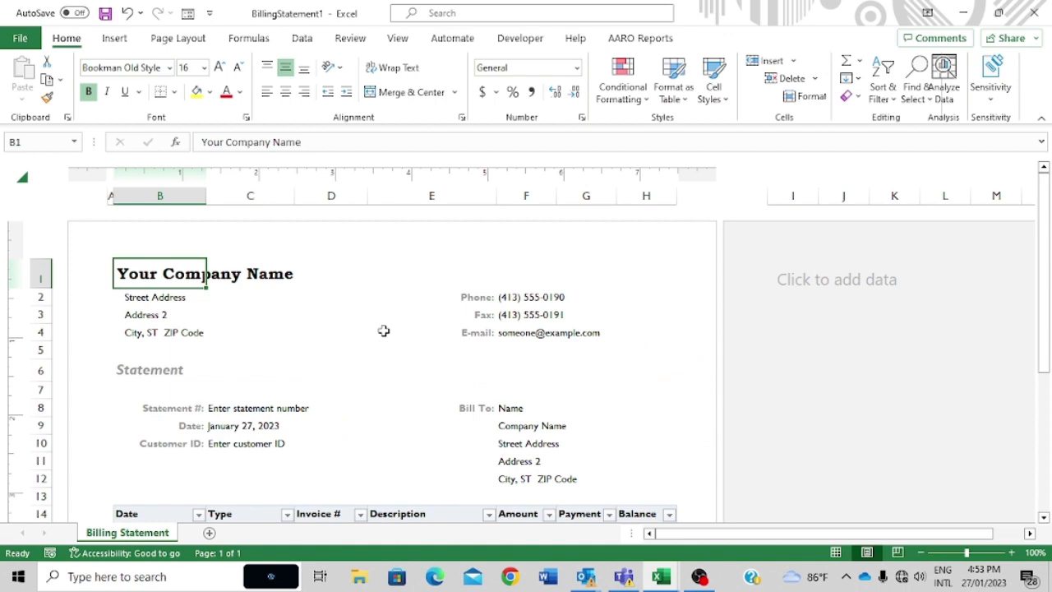
Look through the billing statement from the company header and statement details to the remittance section.
left_click(384, 331)
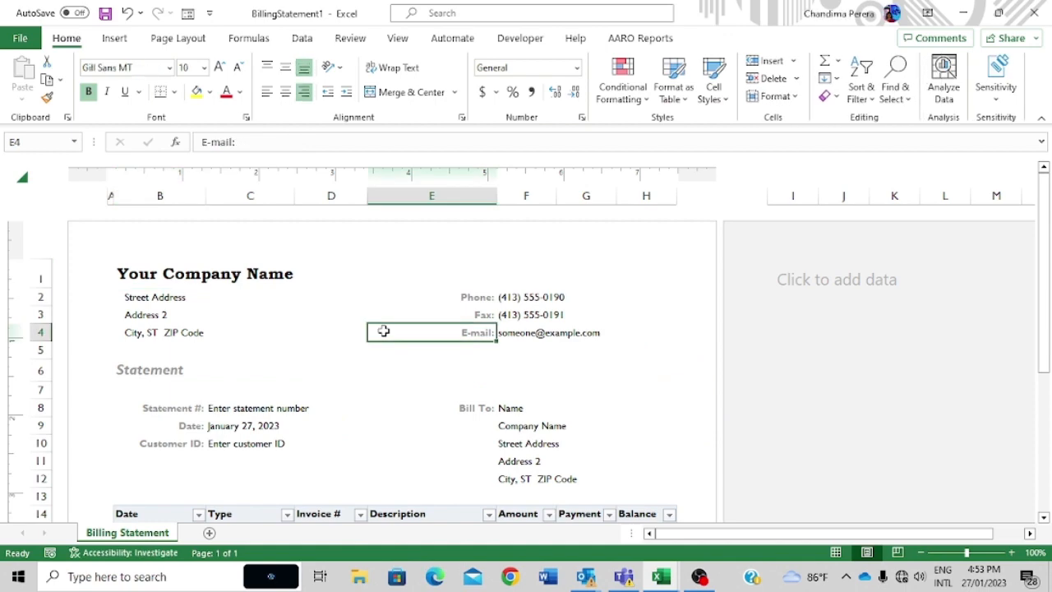
left_click(262, 309)
left_click(235, 408)
scroll(235, 407, "down", 3)
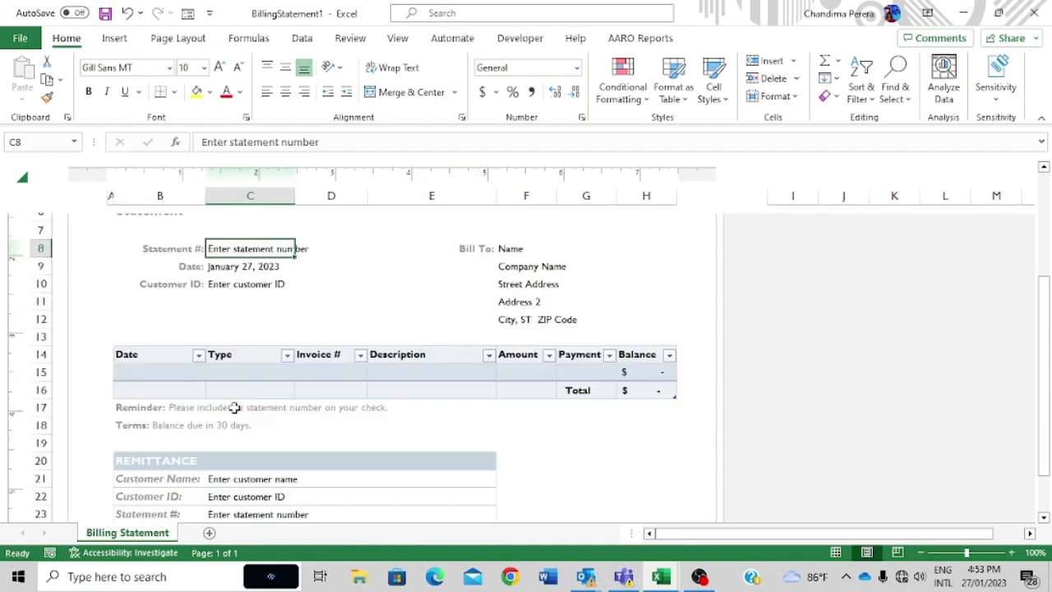
scroll(234, 407, "down", 4)
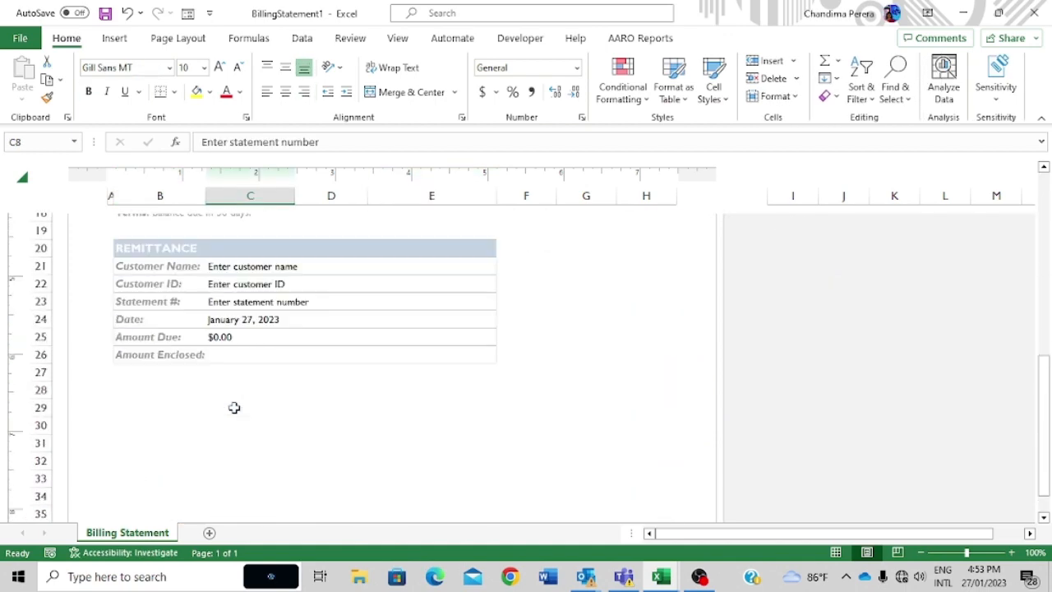
scroll(235, 408, "up", 1)
scroll(234, 408, "up", 5)
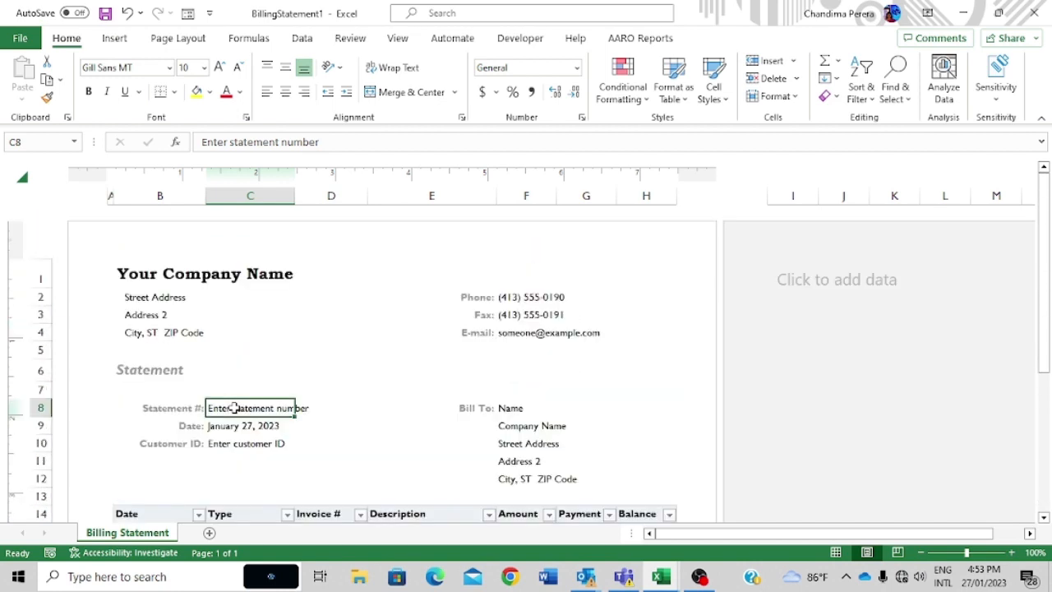
Create a new blank workbook.
left_click(20, 38)
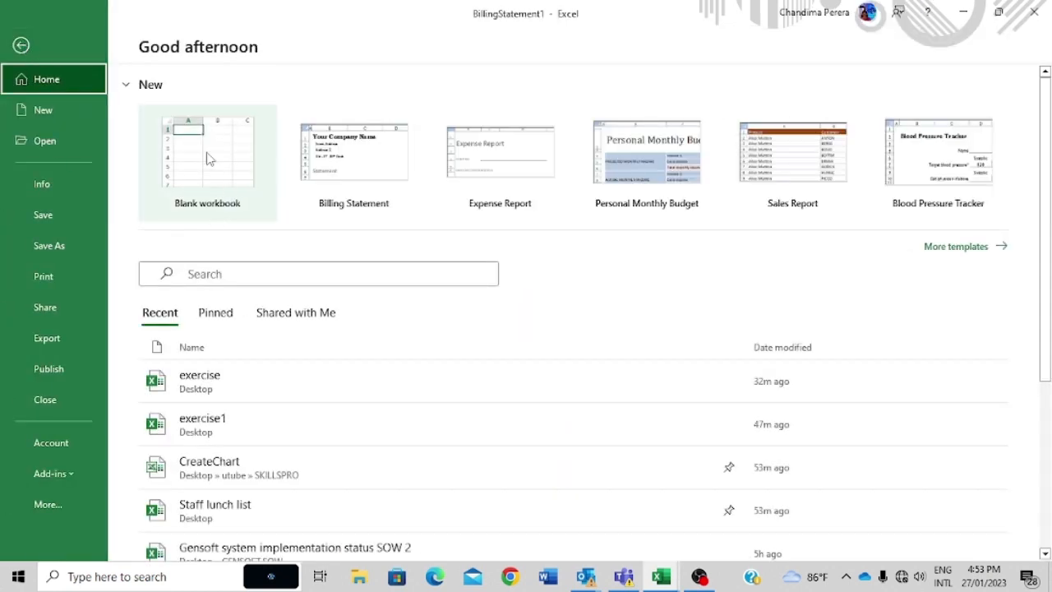
left_click(30, 110)
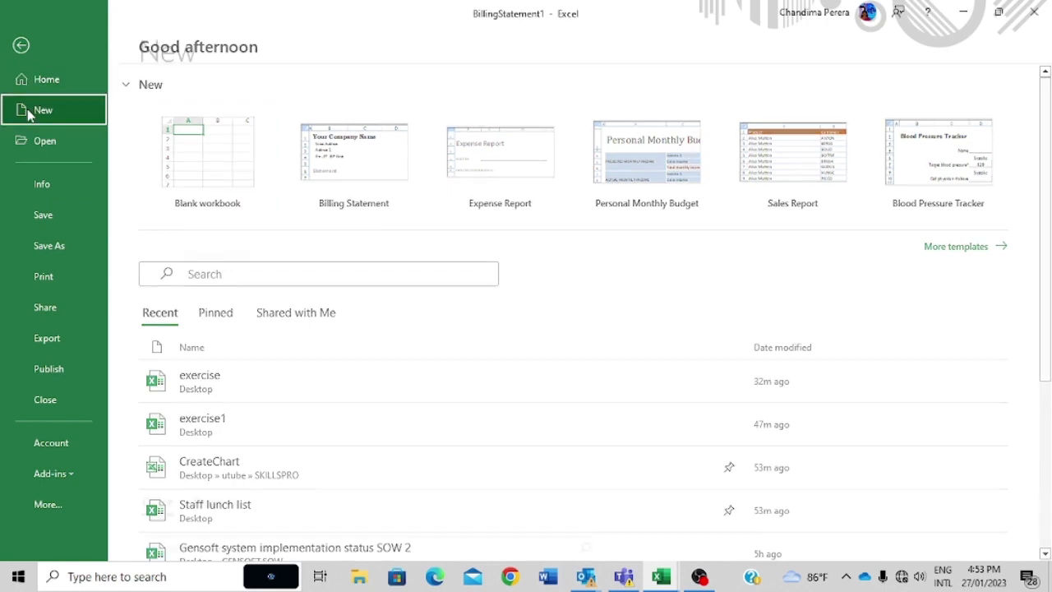
left_click(249, 167)
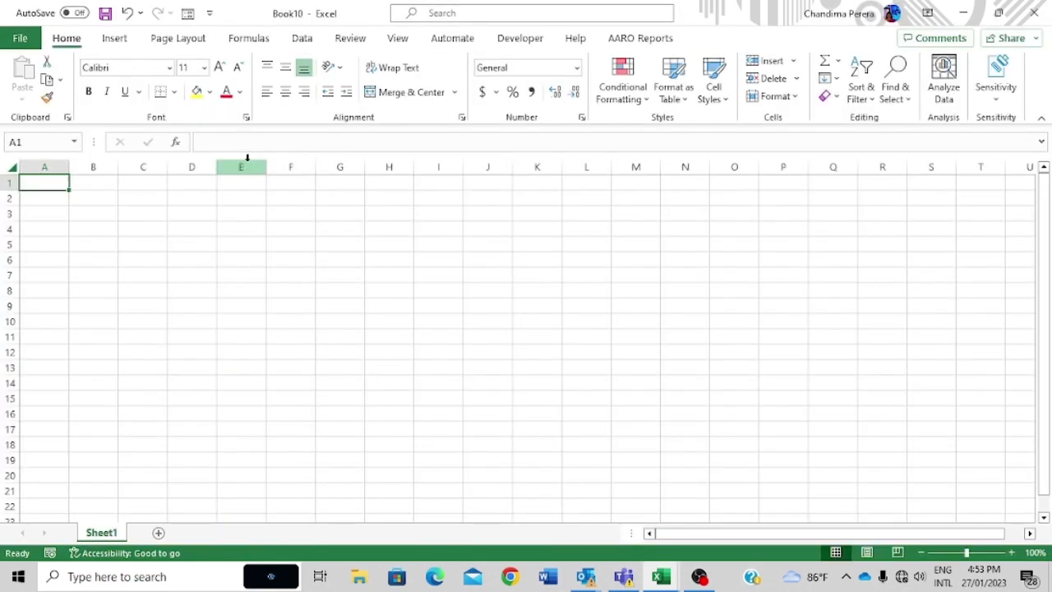
left_click(187, 226)
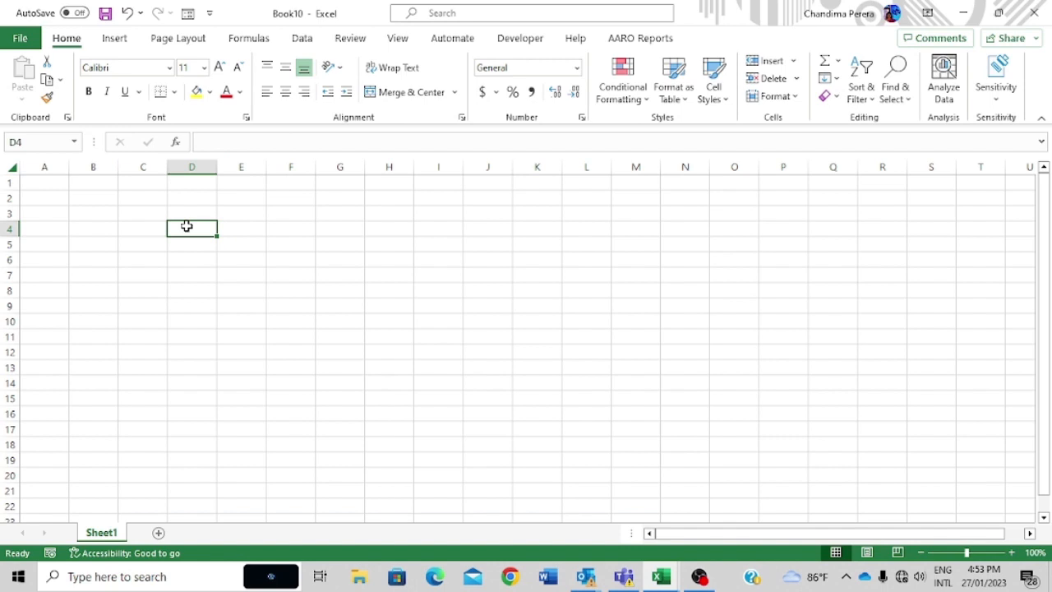
left_click(152, 210)
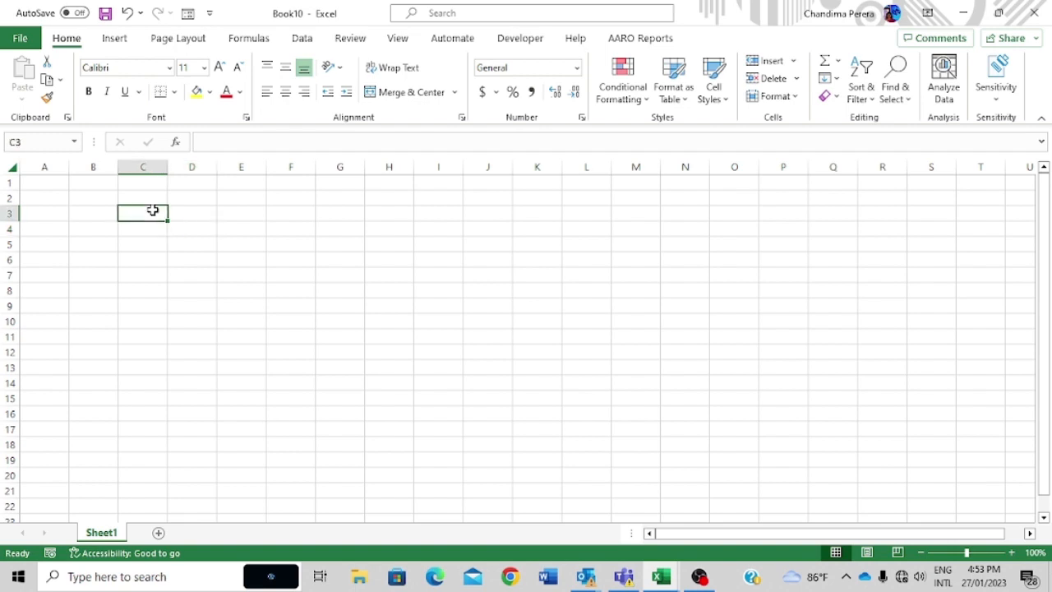
left_click(151, 238)
left_click(108, 215)
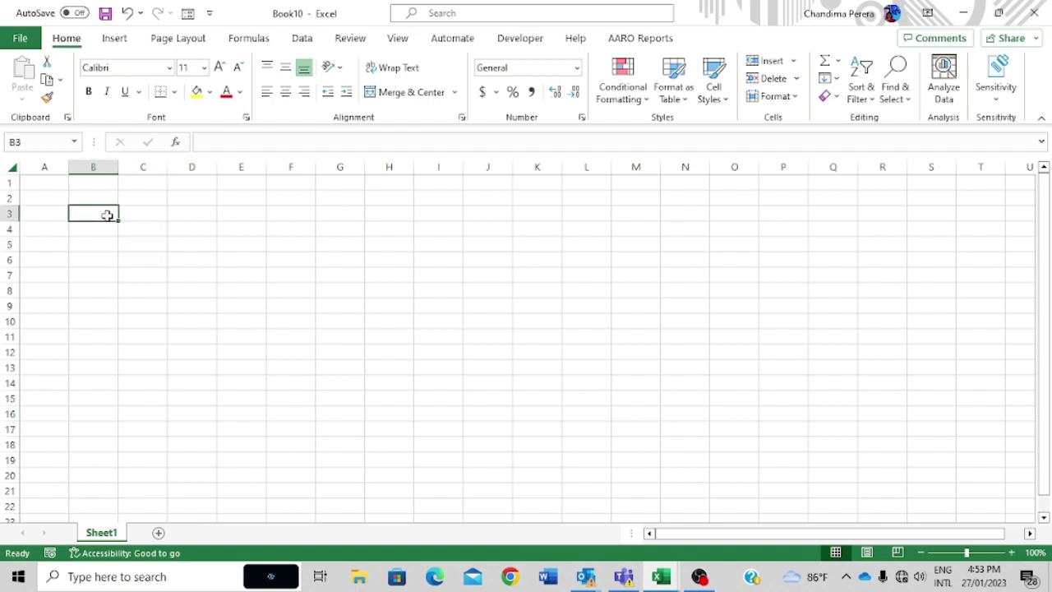
left_click(149, 217)
left_click(177, 212)
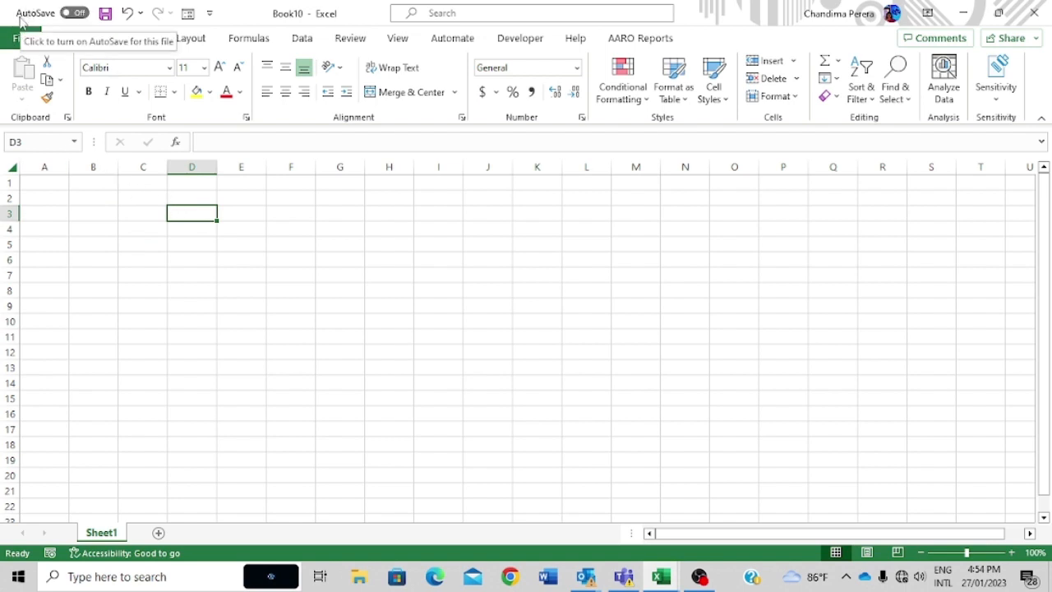
Add the Email and Open commands to the Quick Access Toolbar.
left_click(212, 15)
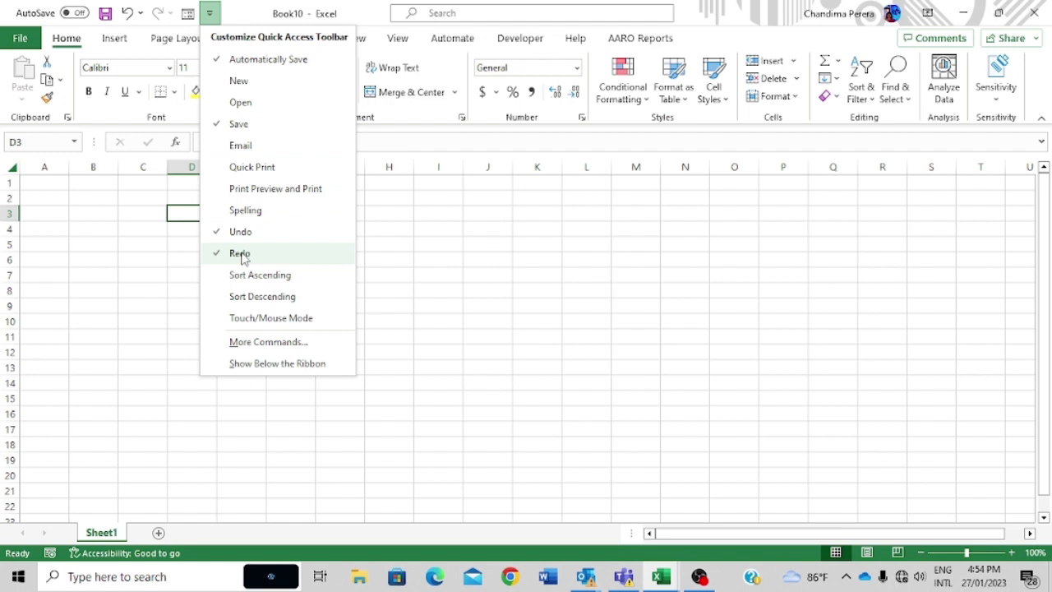
left_click(247, 151)
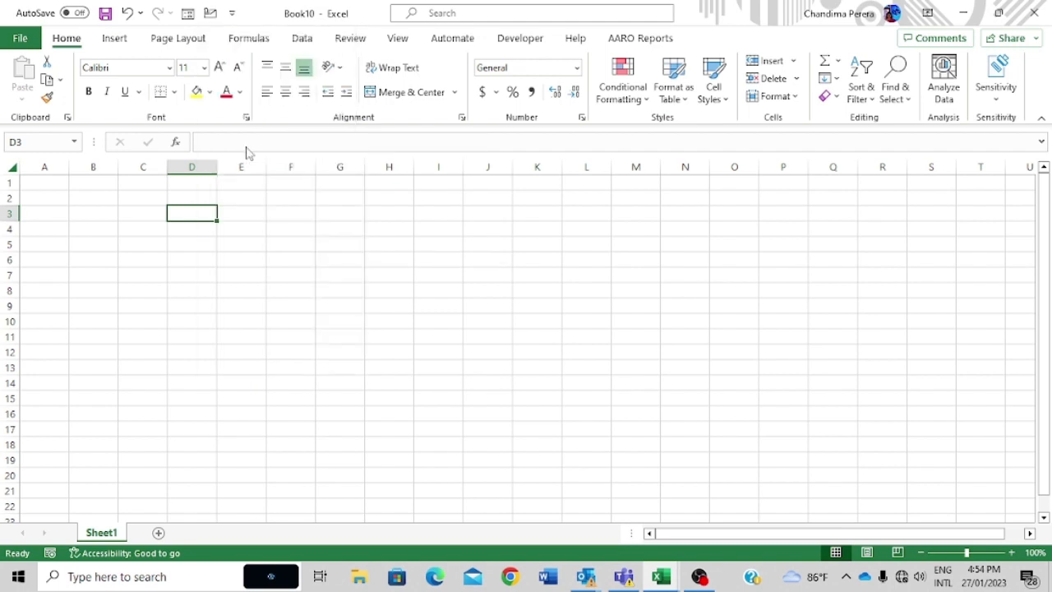
left_click(232, 14)
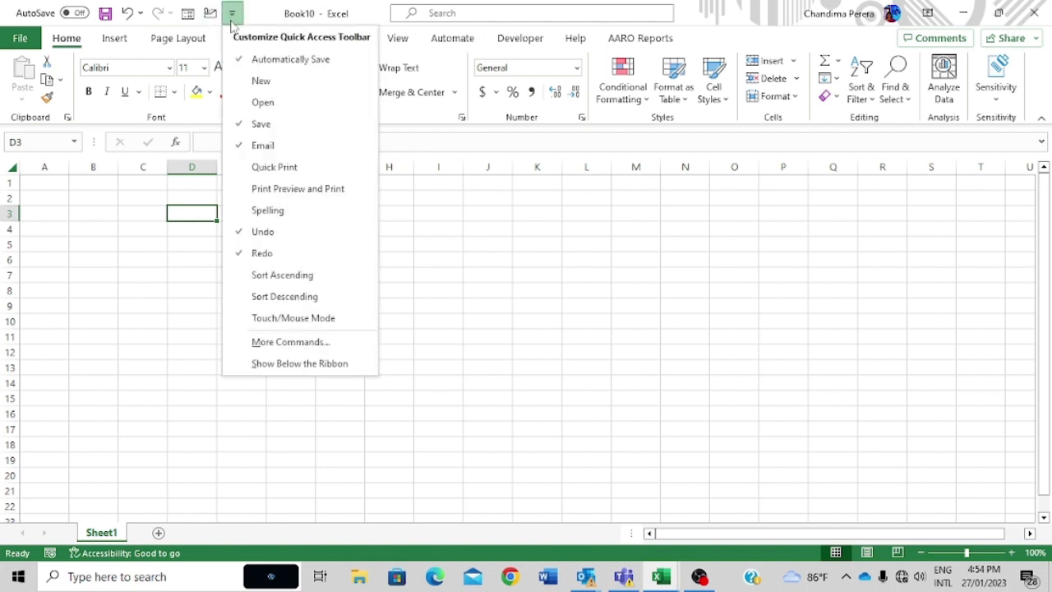
left_click(260, 102)
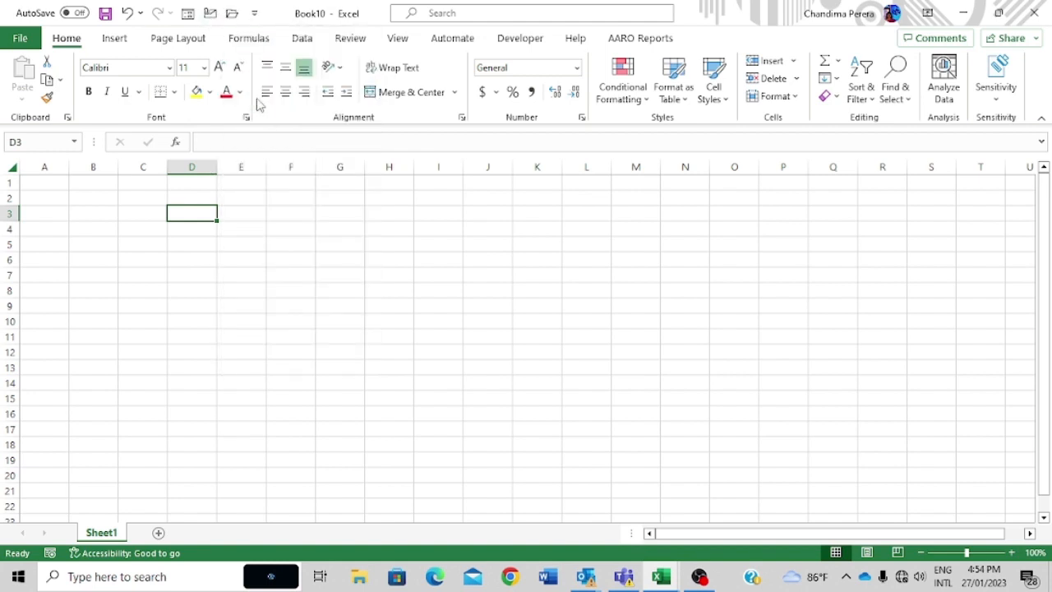
Remove the Automatically Save and Open commands from the Quick Access Toolbar.
left_click(255, 14)
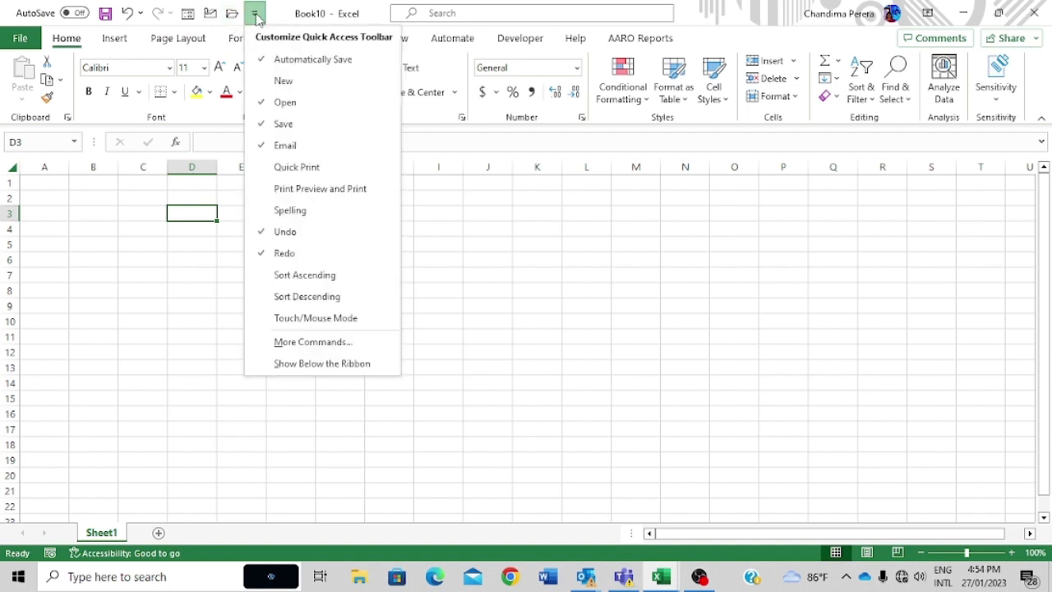
left_click(294, 64)
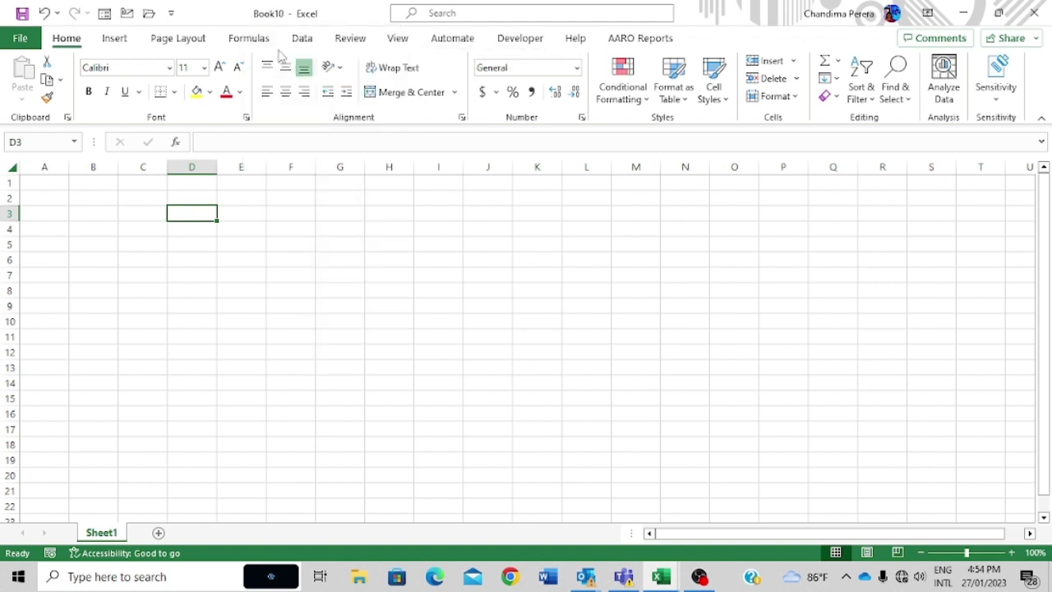
left_click(173, 14)
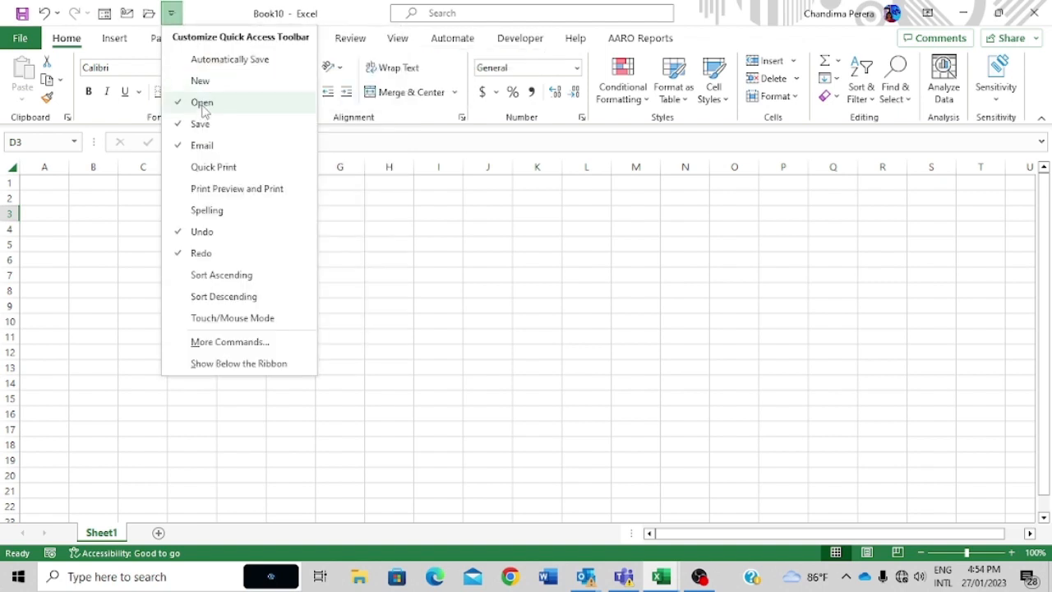
left_click(202, 105)
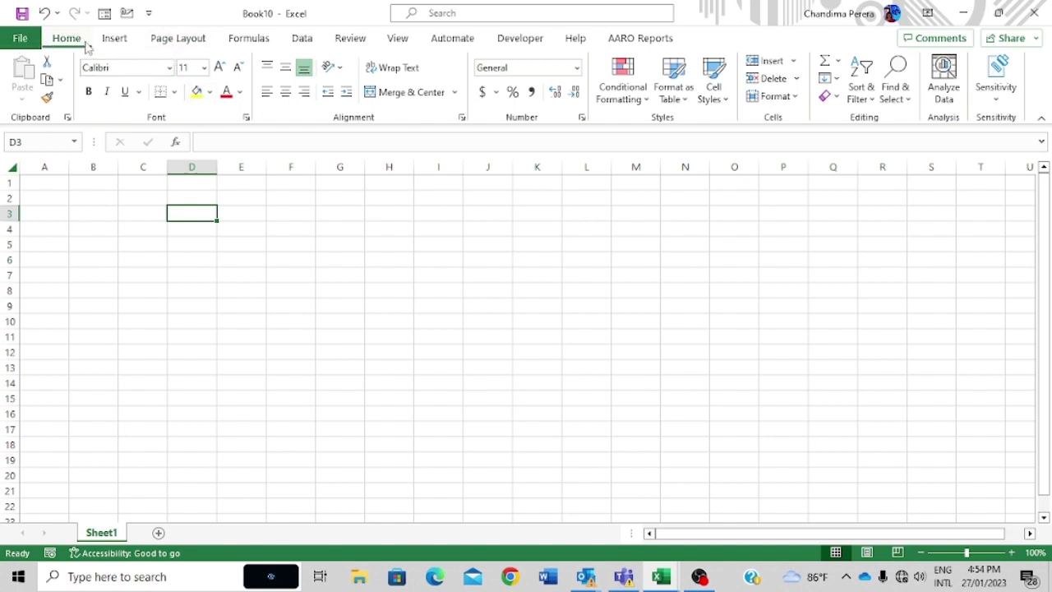
Compare the groups of Insert commands with the Home commands on the ribbon.
left_click(117, 41)
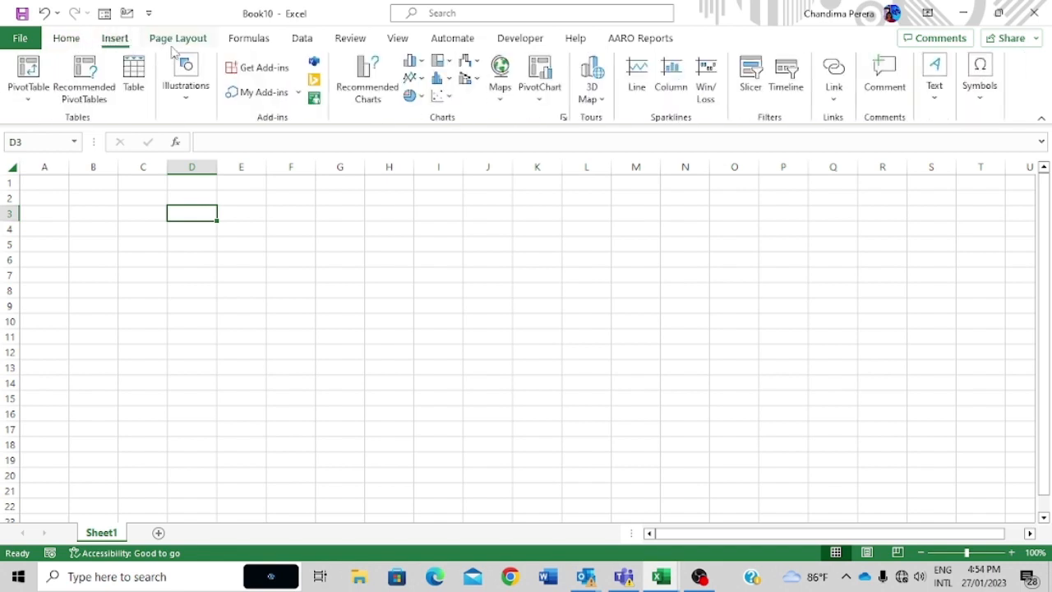
left_click(75, 41)
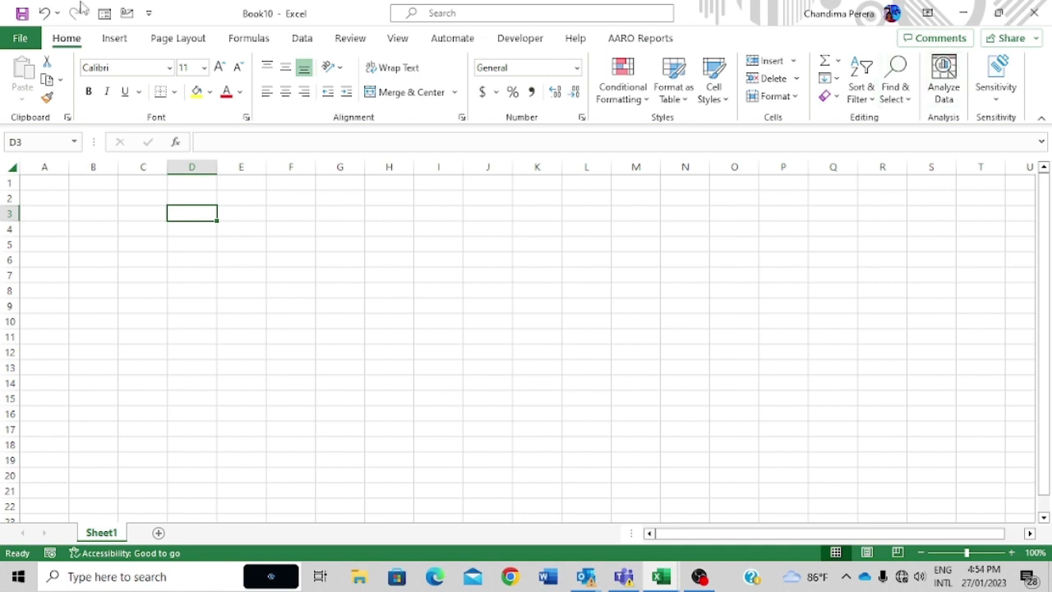
left_click(113, 43)
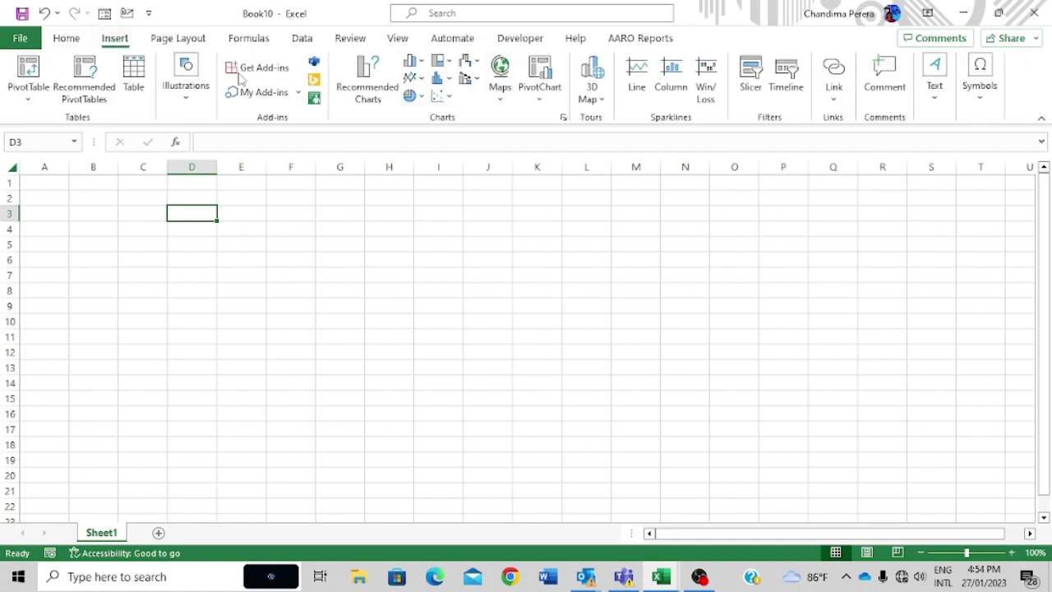
left_click(51, 41)
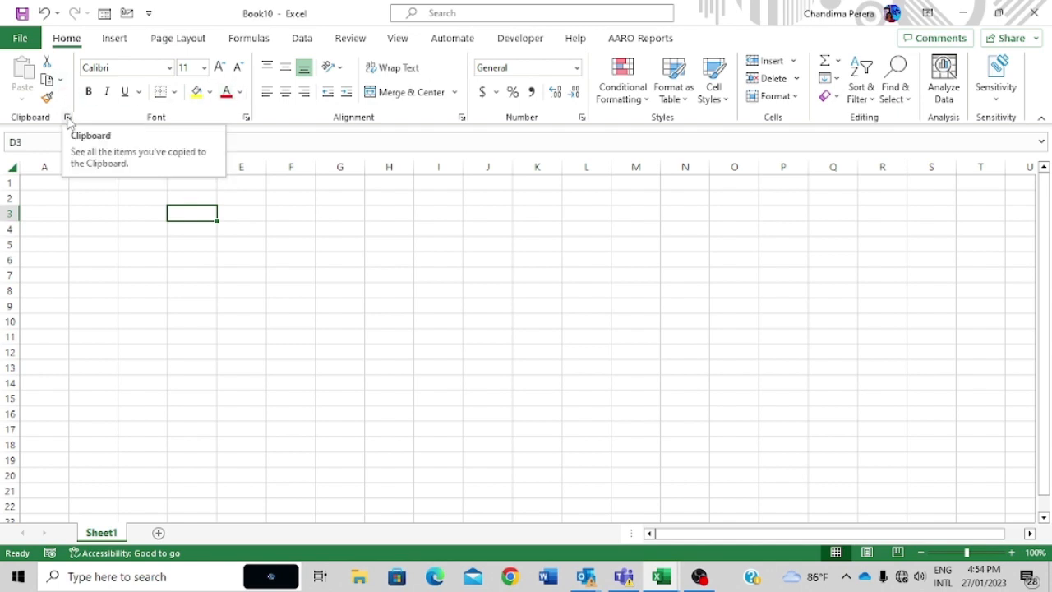
Review the number, alignment, font and border settings in the Format Cells dialog without changing anything.
left_click(246, 119)
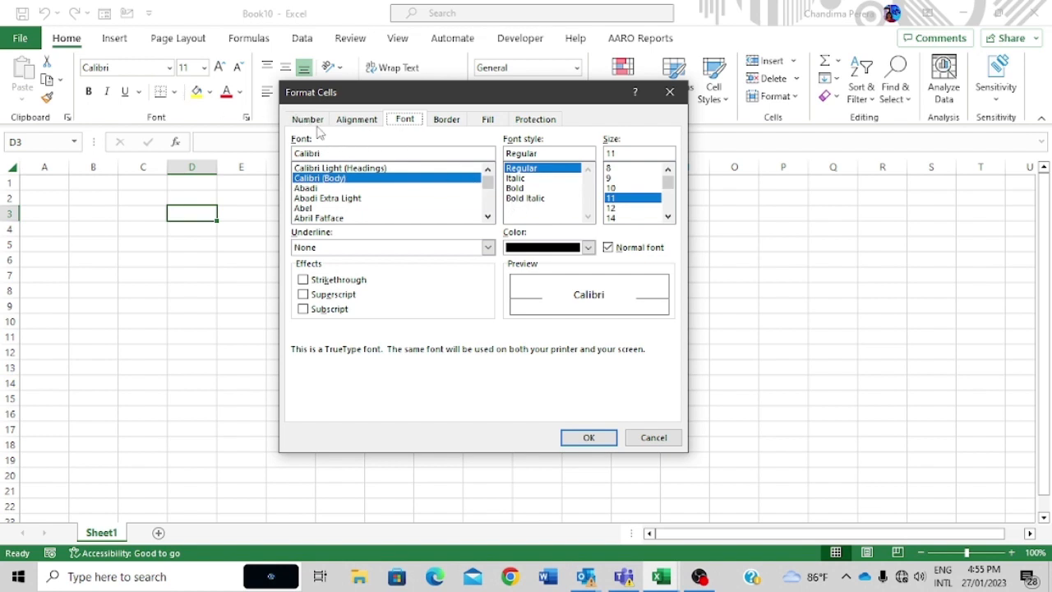
left_click(317, 122)
left_click(363, 121)
left_click(404, 119)
left_click(445, 120)
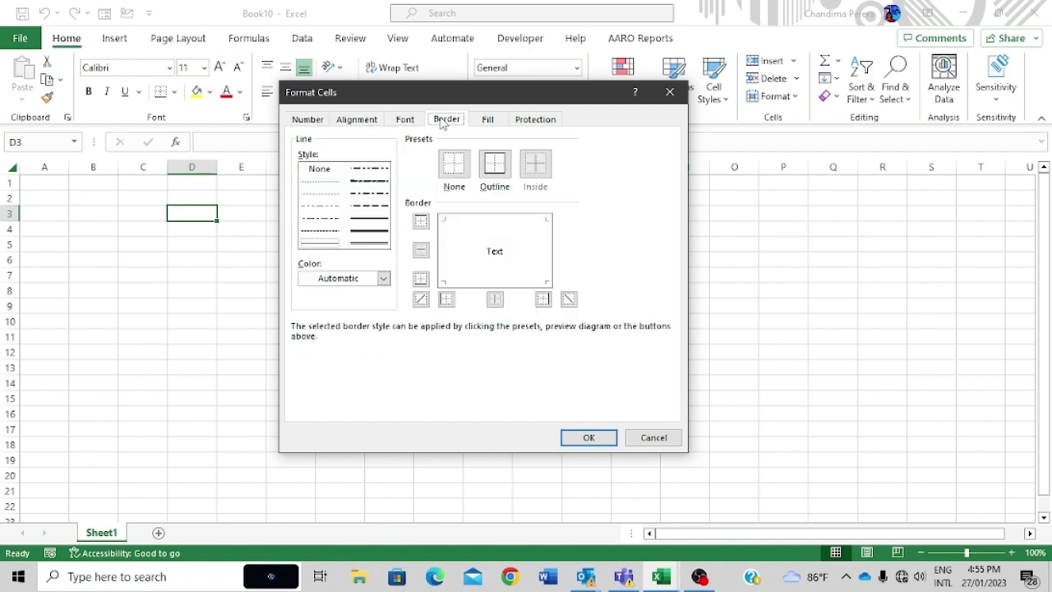
left_click(670, 92)
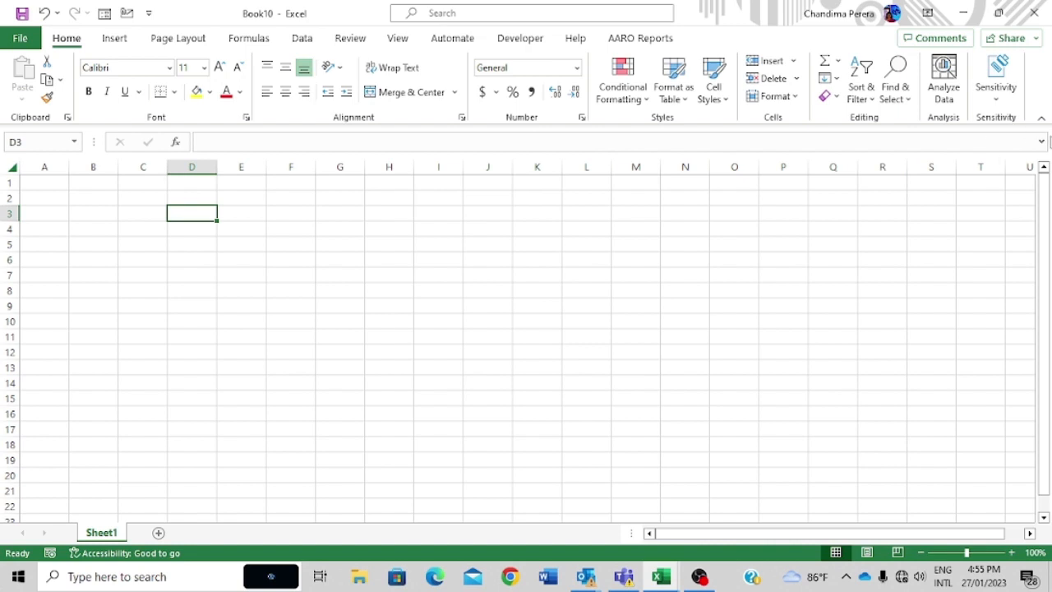
Collapse the ribbon to its tab names and expand it again.
left_click(1043, 121)
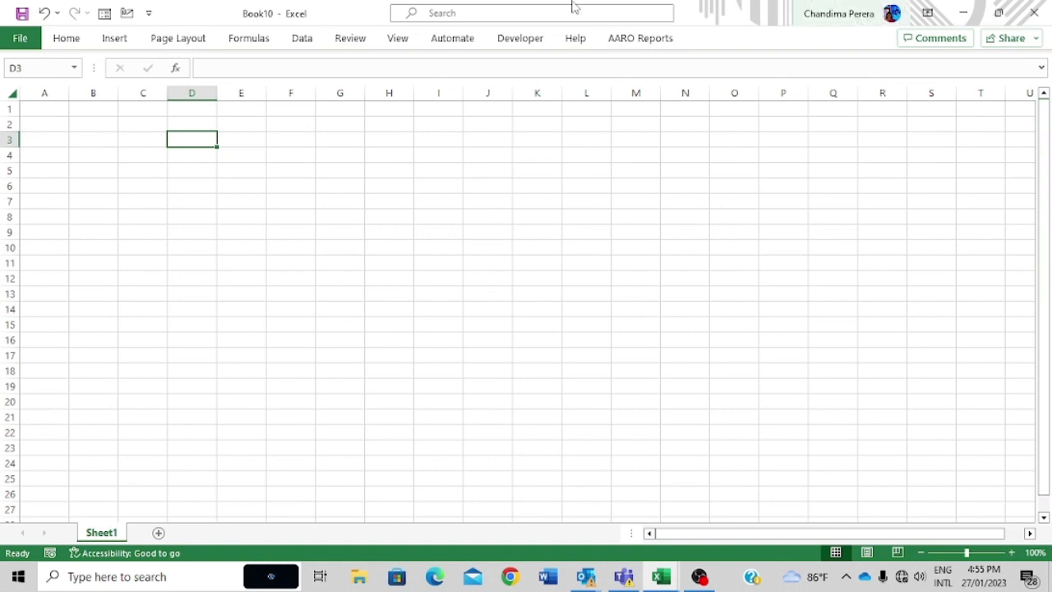
double_click(69, 40)
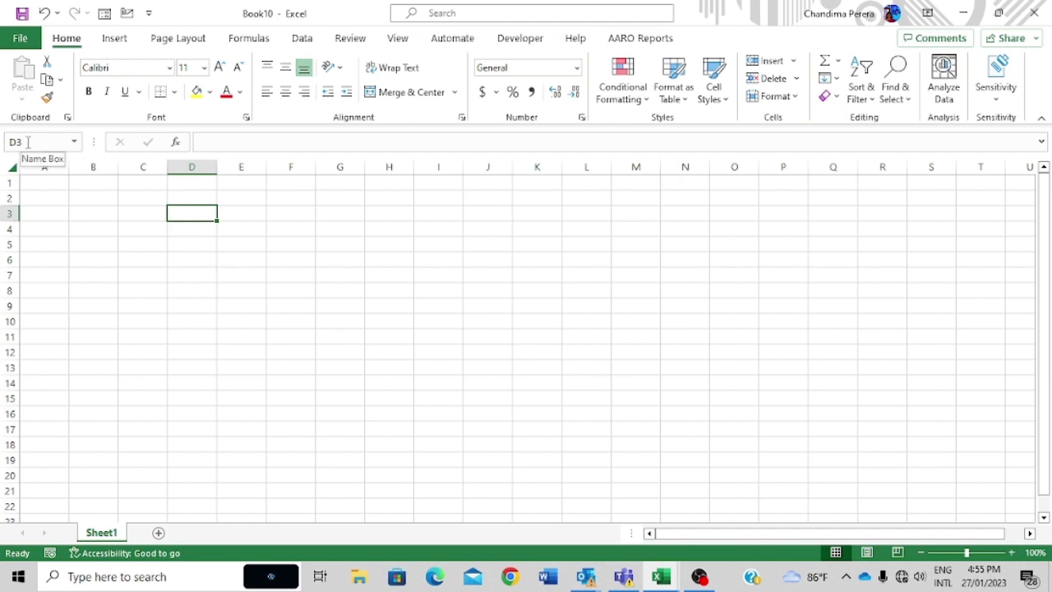
Select cell H3 and check its address in the Name Box.
left_click(399, 211)
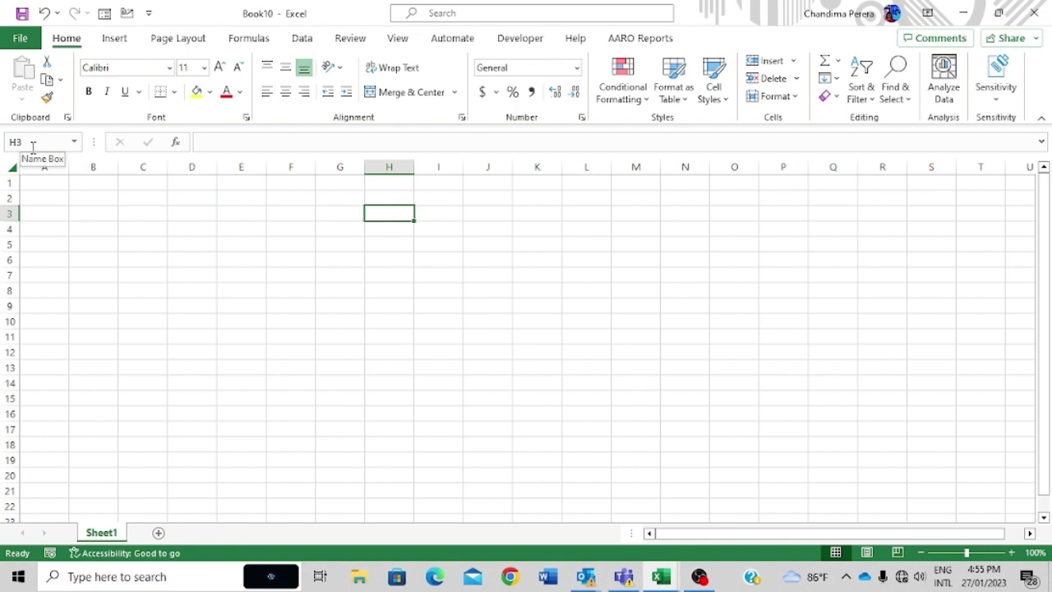
Select cells G3 and D4, and go through columns A to D by selecting each whole column individually.
left_click(305, 211)
left_click(188, 229)
left_click(53, 167)
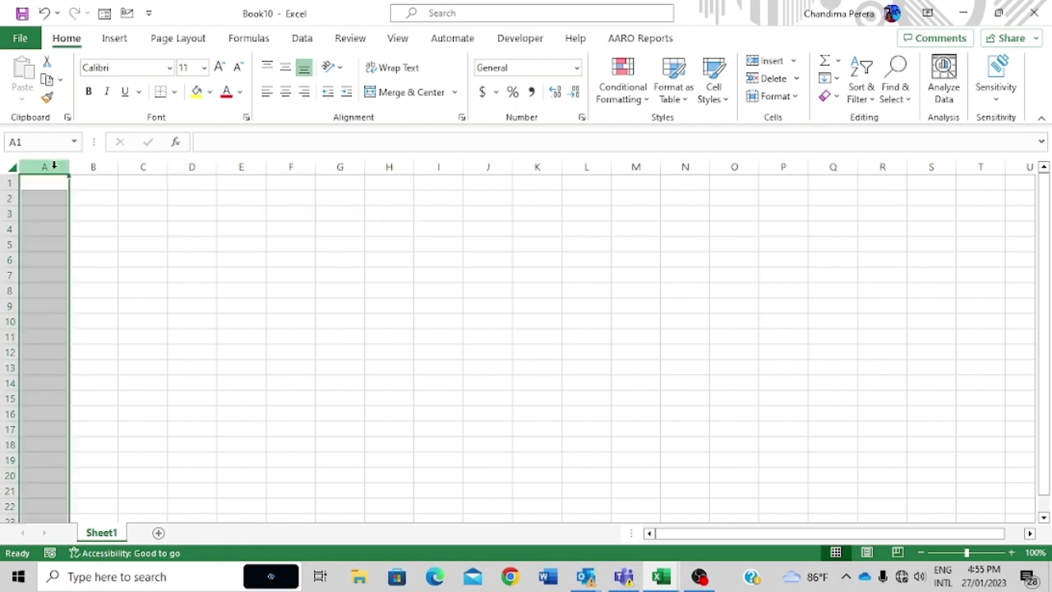
left_click(107, 167)
left_click(142, 167)
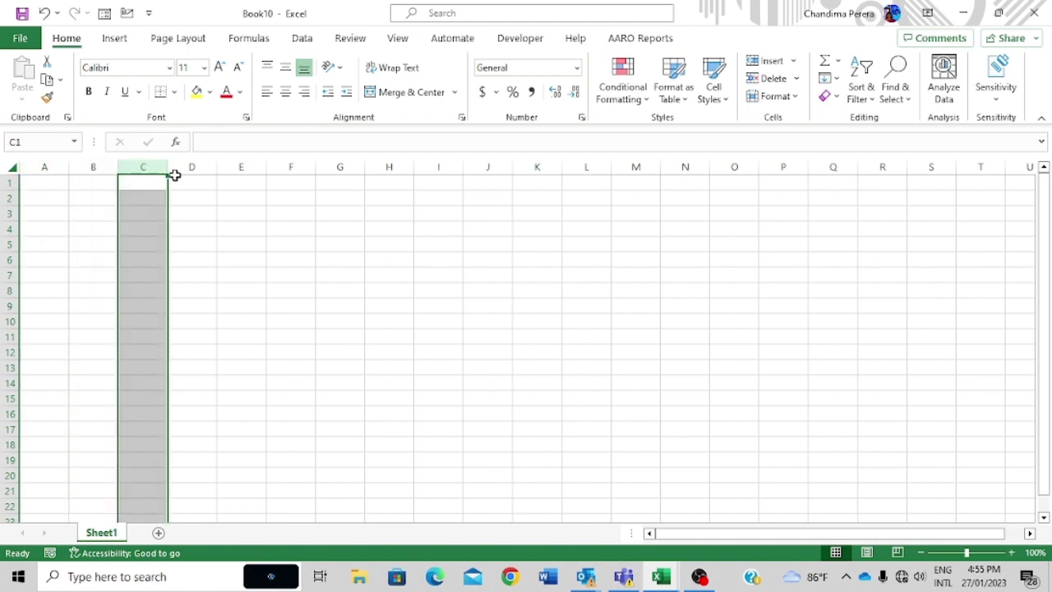
left_click(187, 166)
left_click(44, 167)
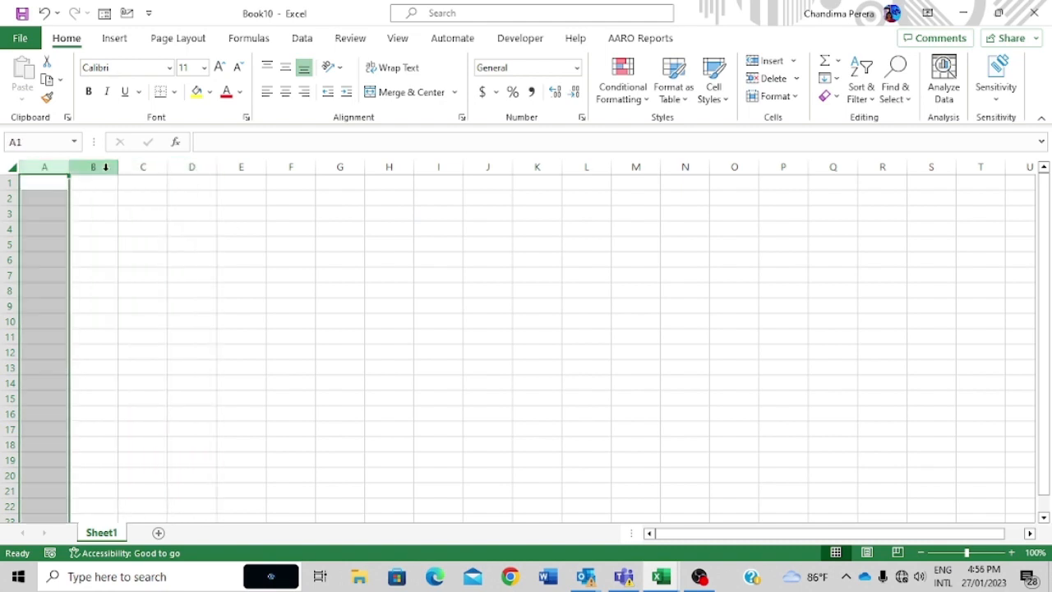
left_click(93, 167)
left_click(144, 167)
left_click(193, 167)
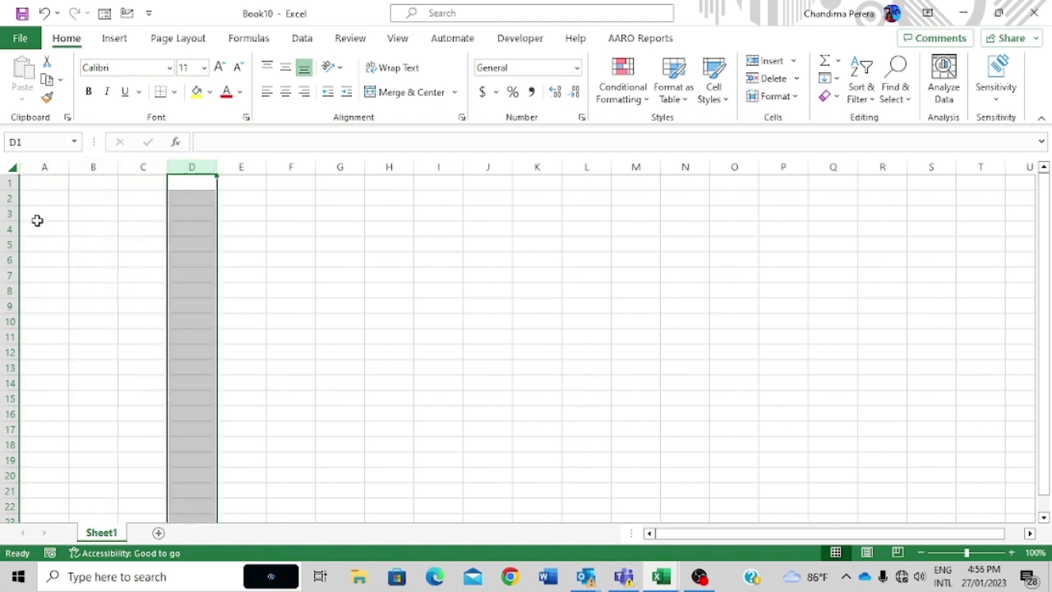
Select each of rows 1 to 4 individually, and clear the row selection by selecting cell E9.
left_click(10, 183)
left_click(9, 198)
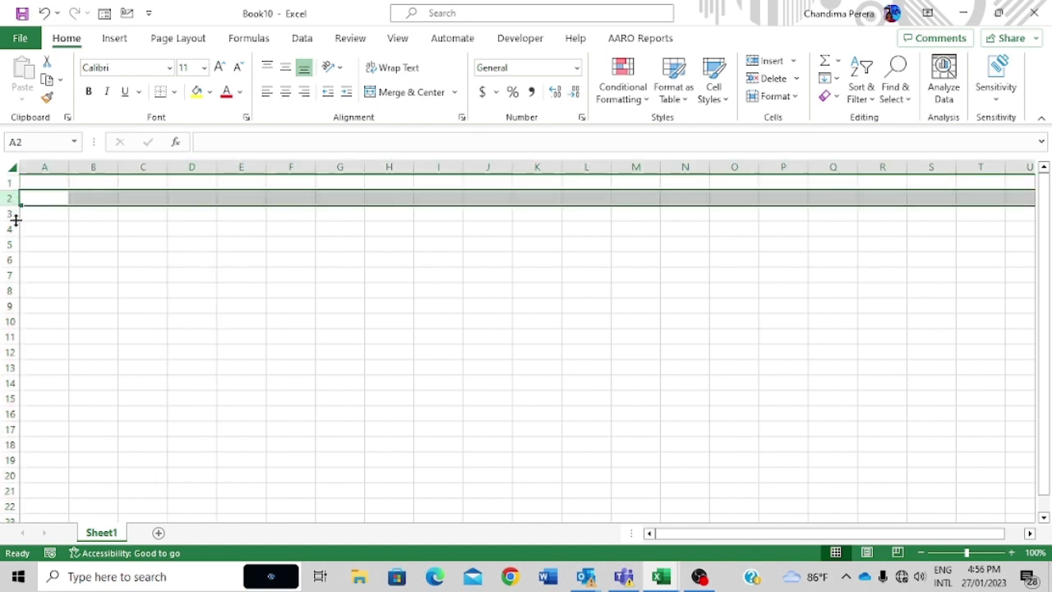
left_click(7, 213)
left_click(9, 228)
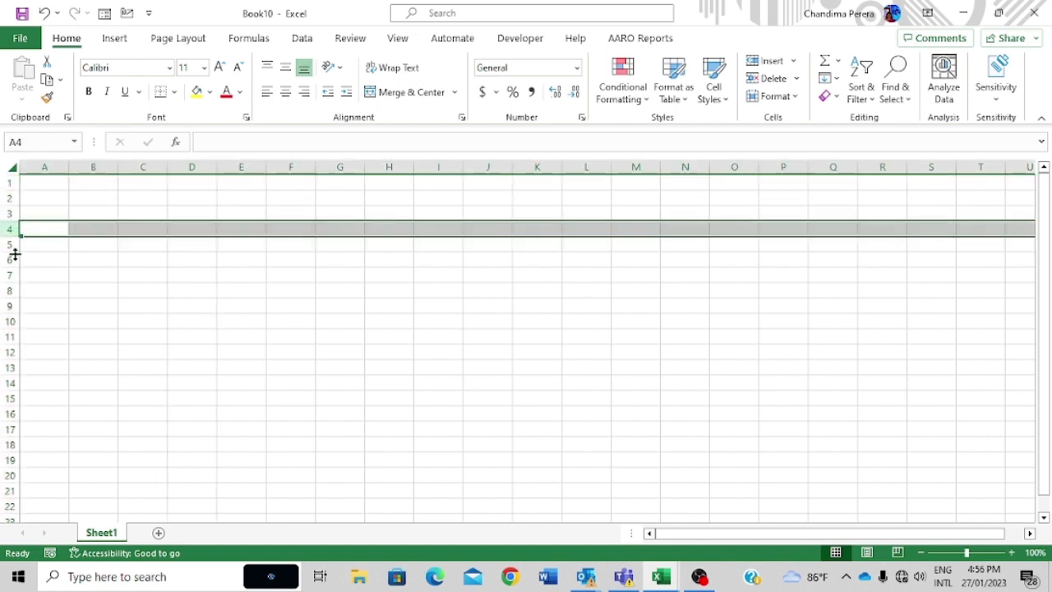
left_click(241, 306)
Select row 1, extend the selection to the whole worksheet, and end on the single cell C19.
left_click(10, 183)
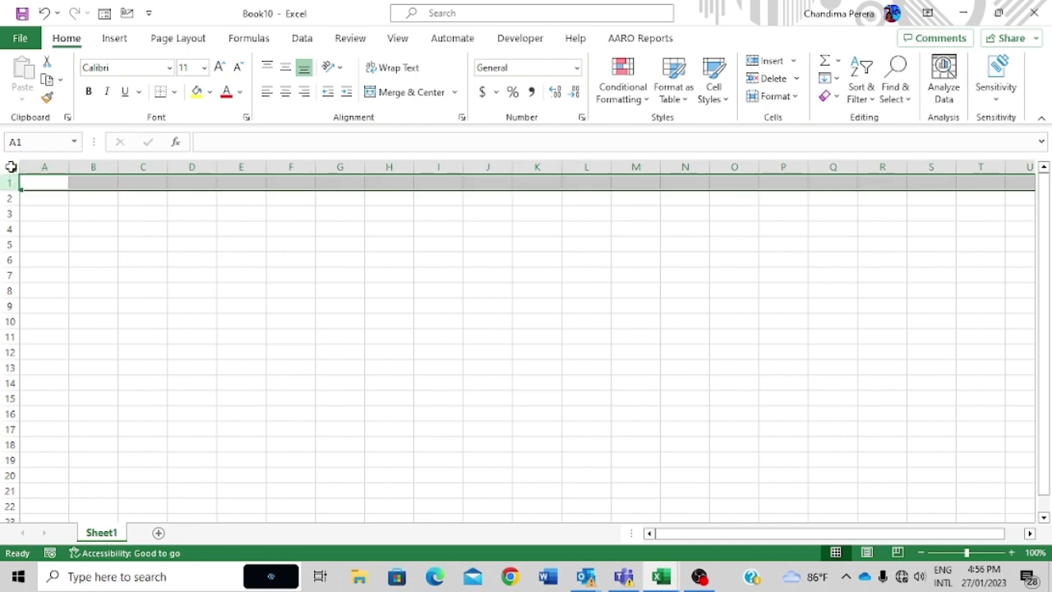
left_click(11, 166)
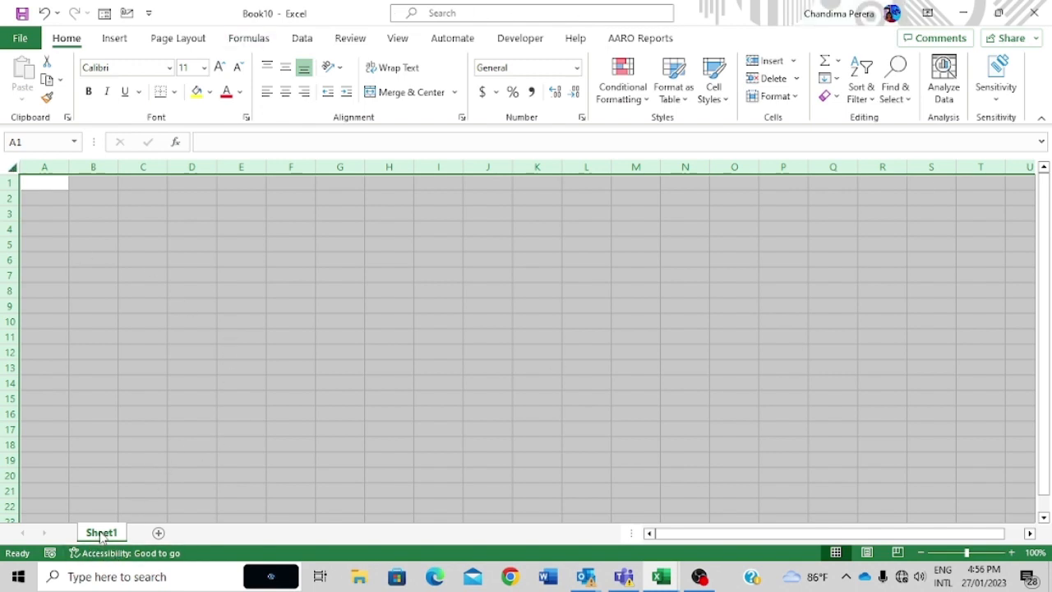
left_click(124, 458)
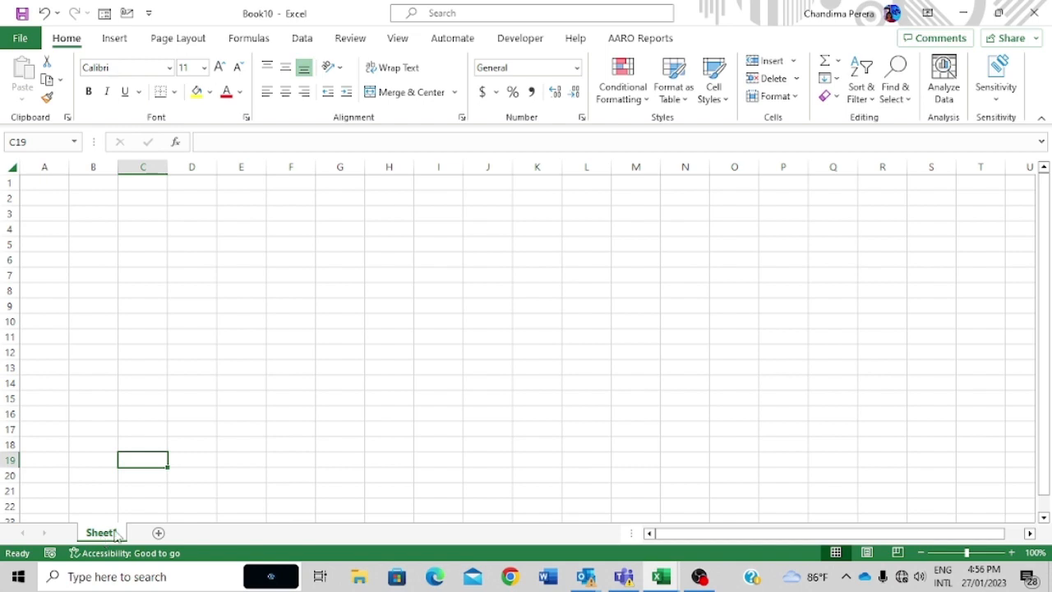
Add two new worksheets to the workbook and return to Sheet1 without renaming any sheet.
left_click(160, 534)
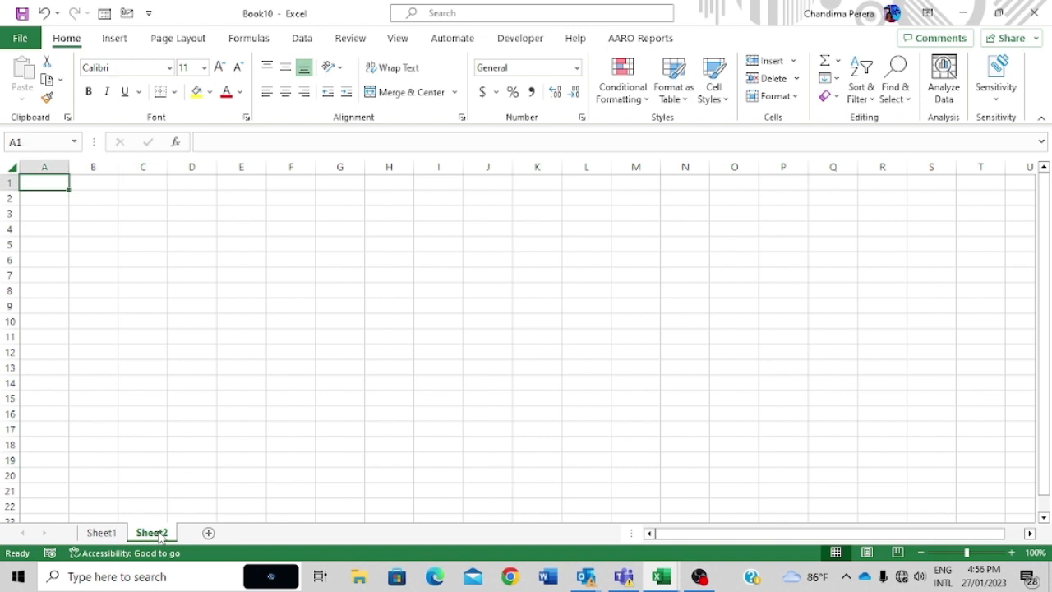
left_click(208, 535)
double_click(208, 535)
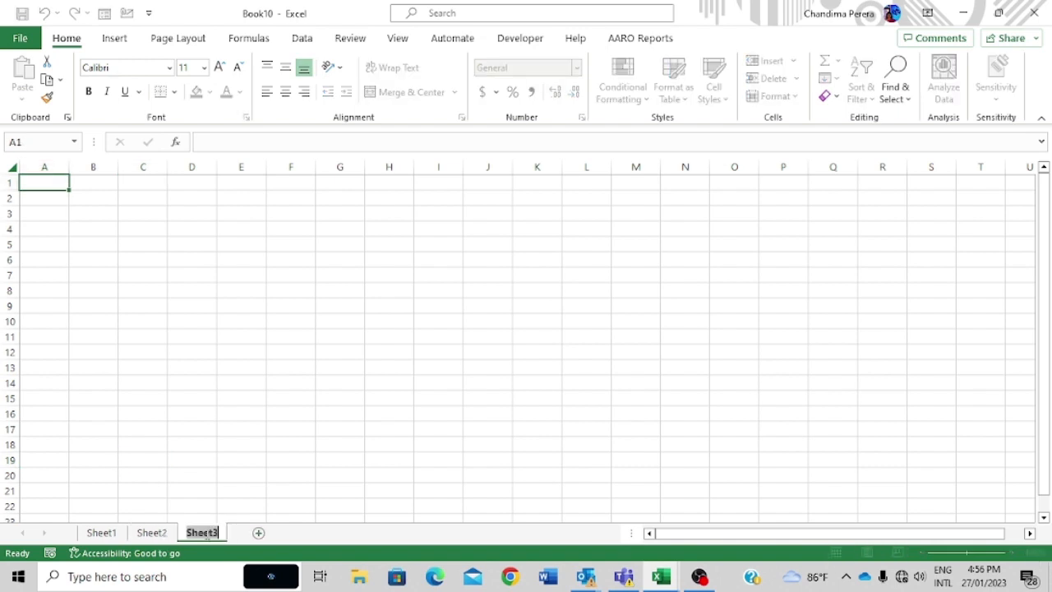
left_click(104, 533)
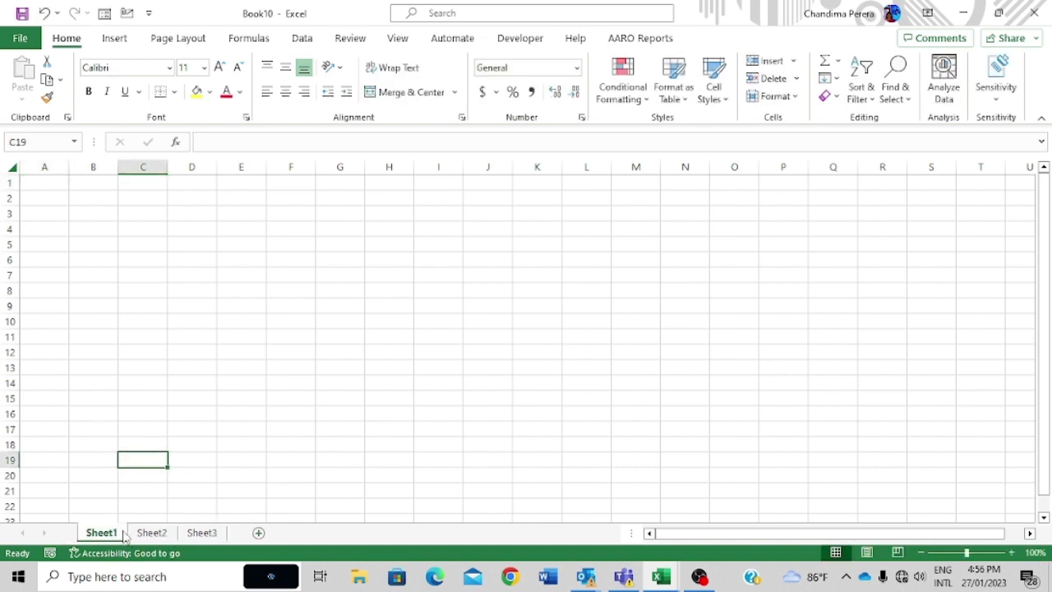
Enter the text "This is my first worksheet" in cell A3 of Sheet1.
left_click(127, 309)
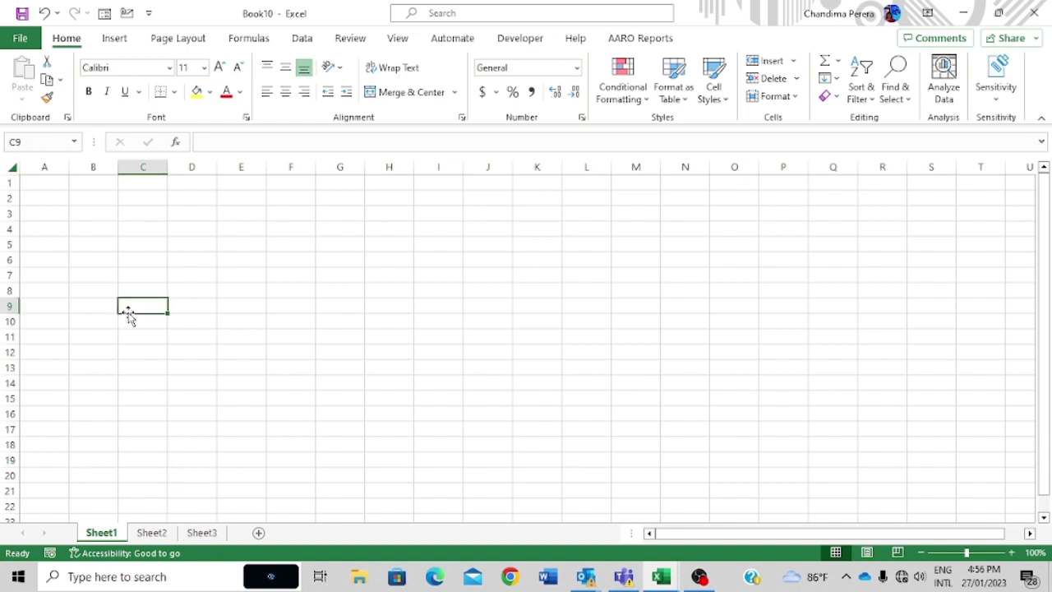
left_click(46, 199)
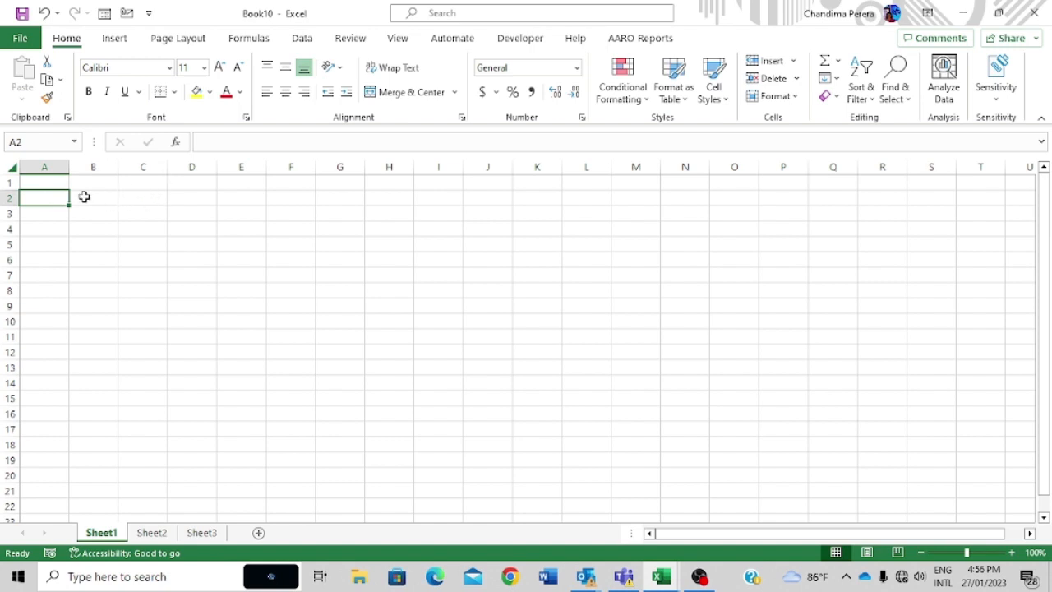
left_click(49, 211)
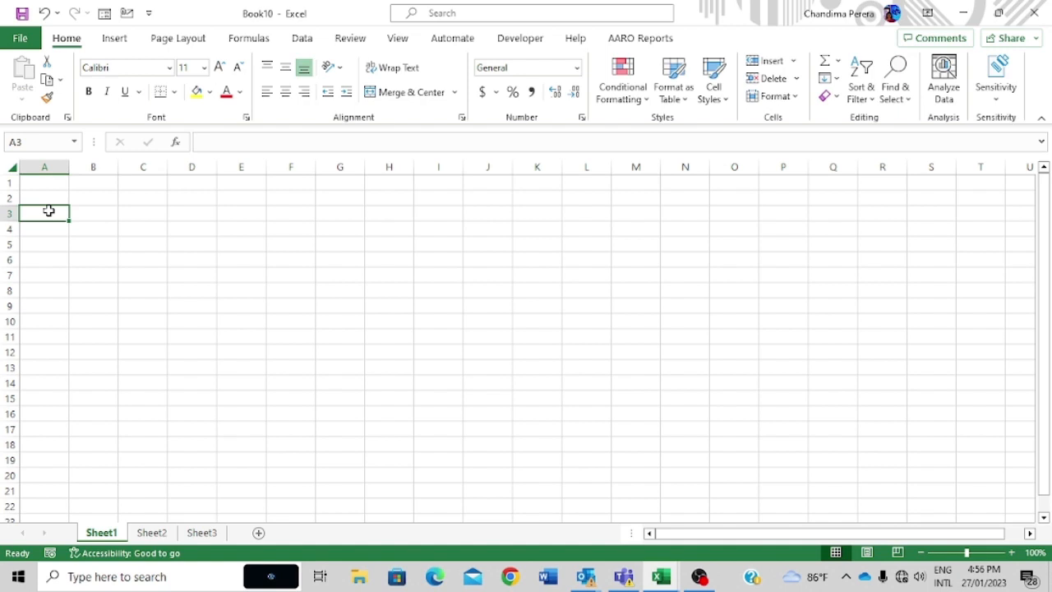
type("Thi")
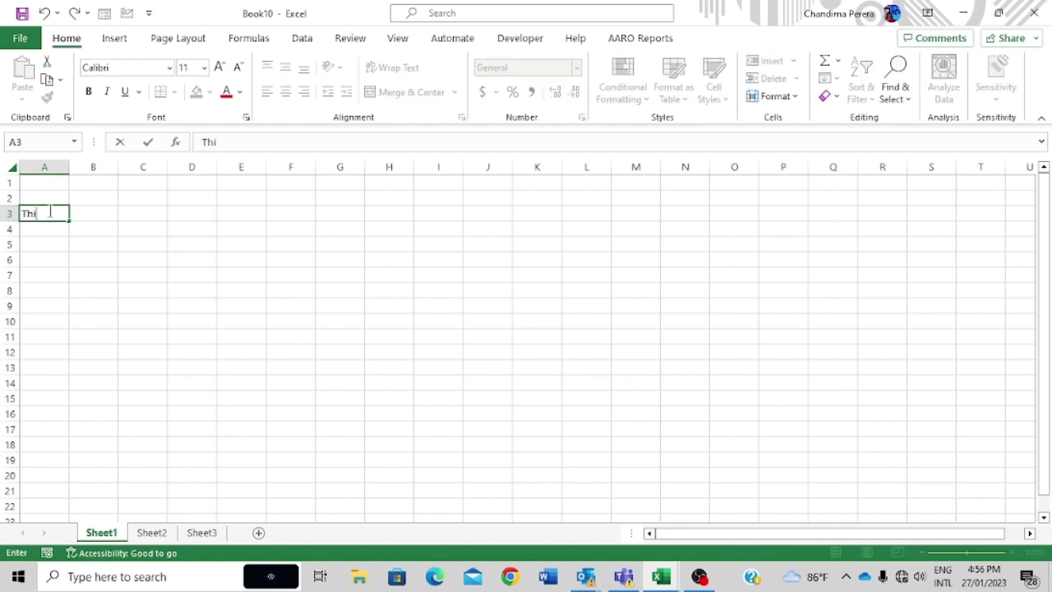
type("s is my first w")
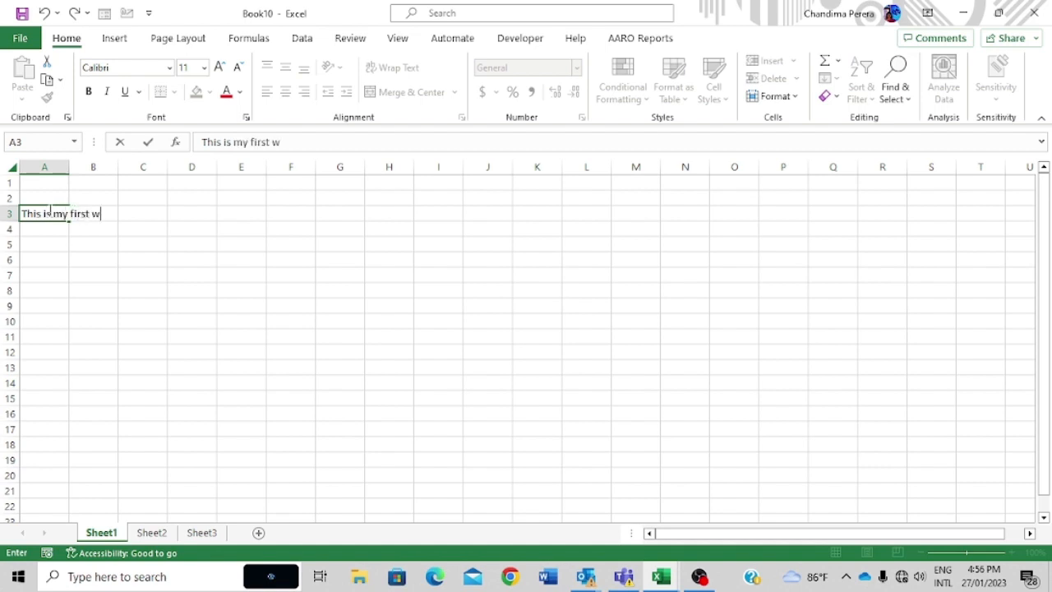
type("orksheet")
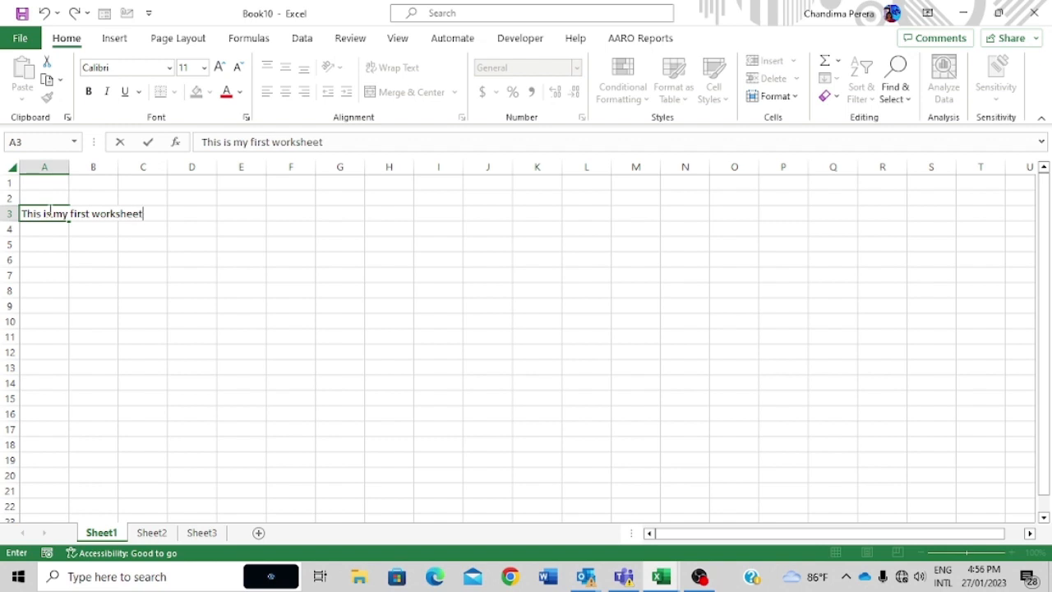
key("Return")
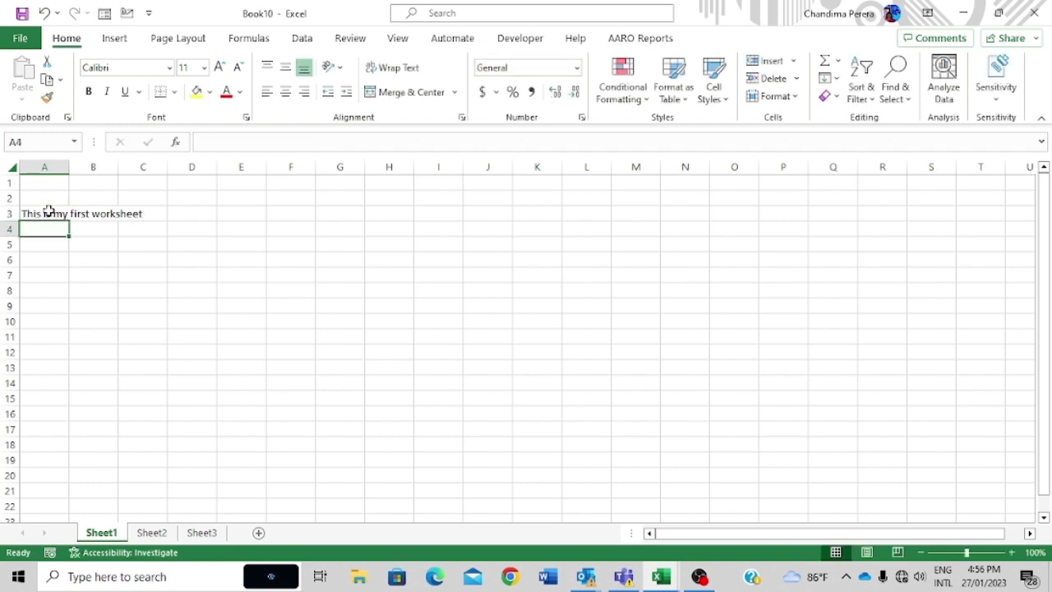
Slightly reduce the height of row 4 and compare the contents of cells A3 and A4 in the formula bar.
left_click_drag(17, 237, 17, 233)
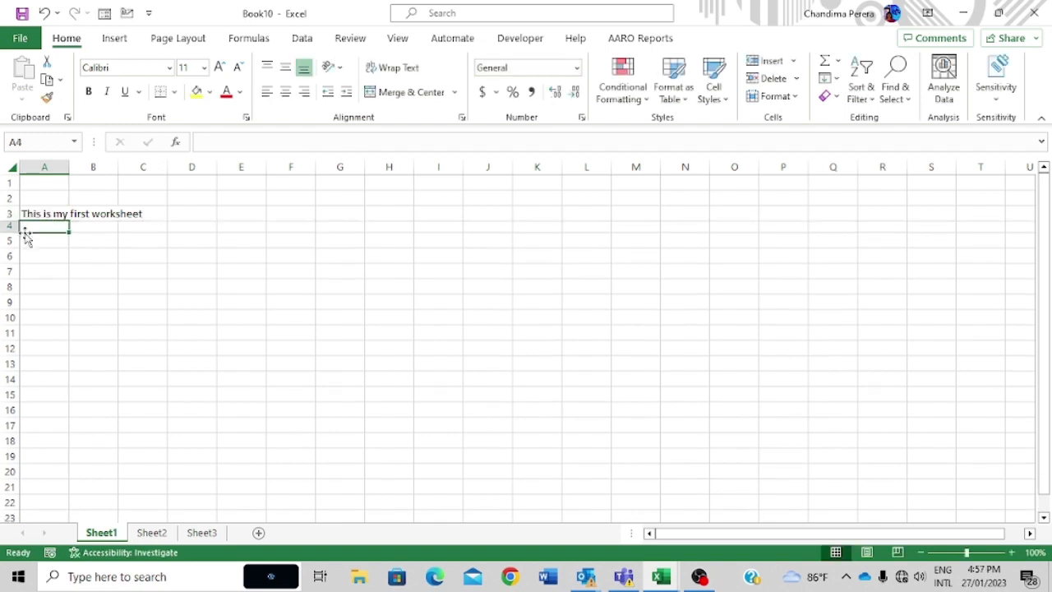
left_click(46, 252)
left_click(51, 212)
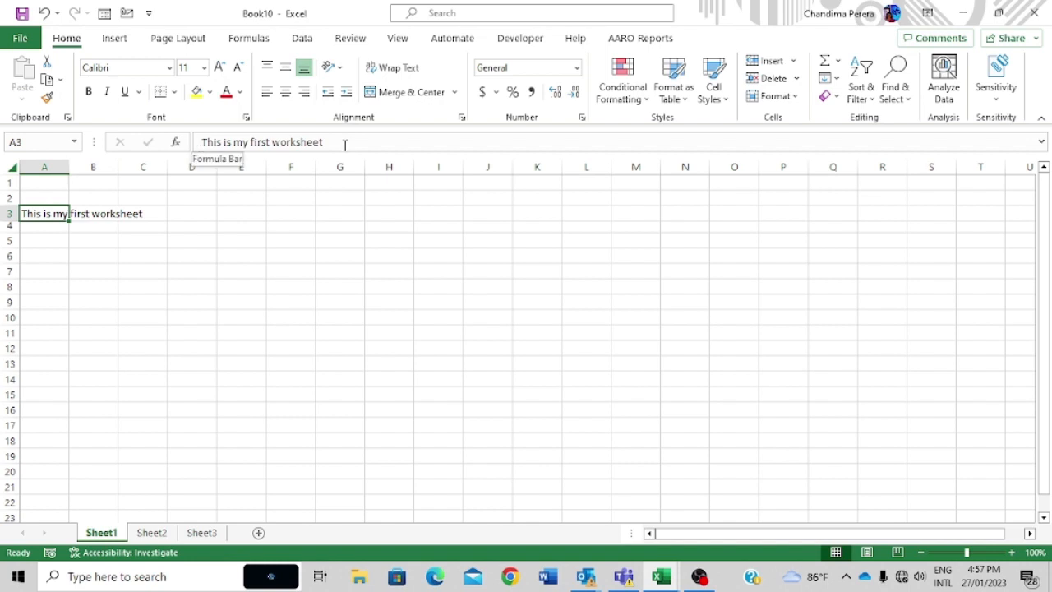
left_click(46, 227)
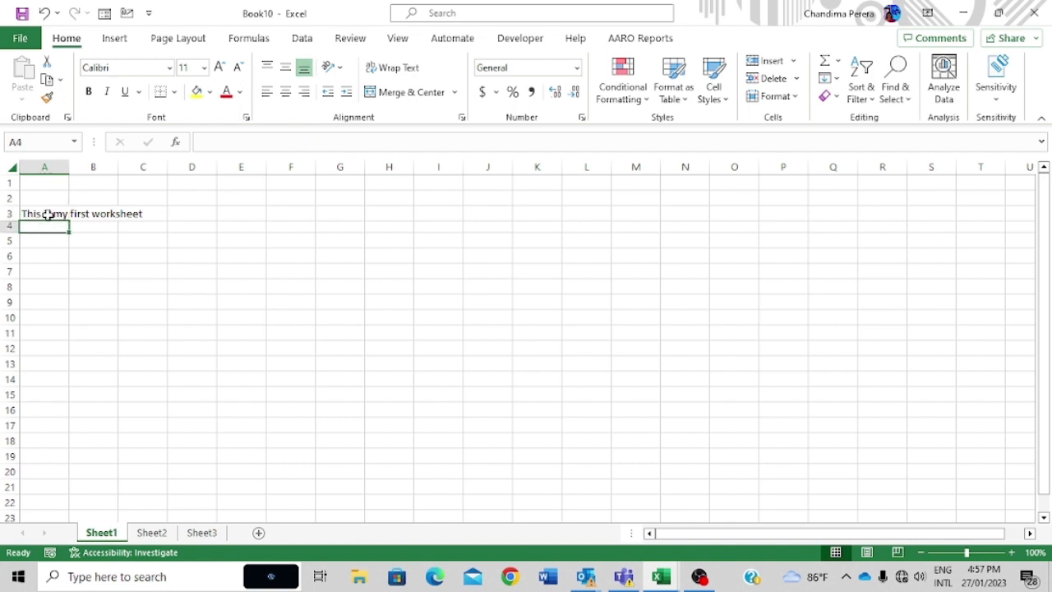
Edit cell A3 in the formula bar, appending "- sample" to its text.
left_click(49, 213)
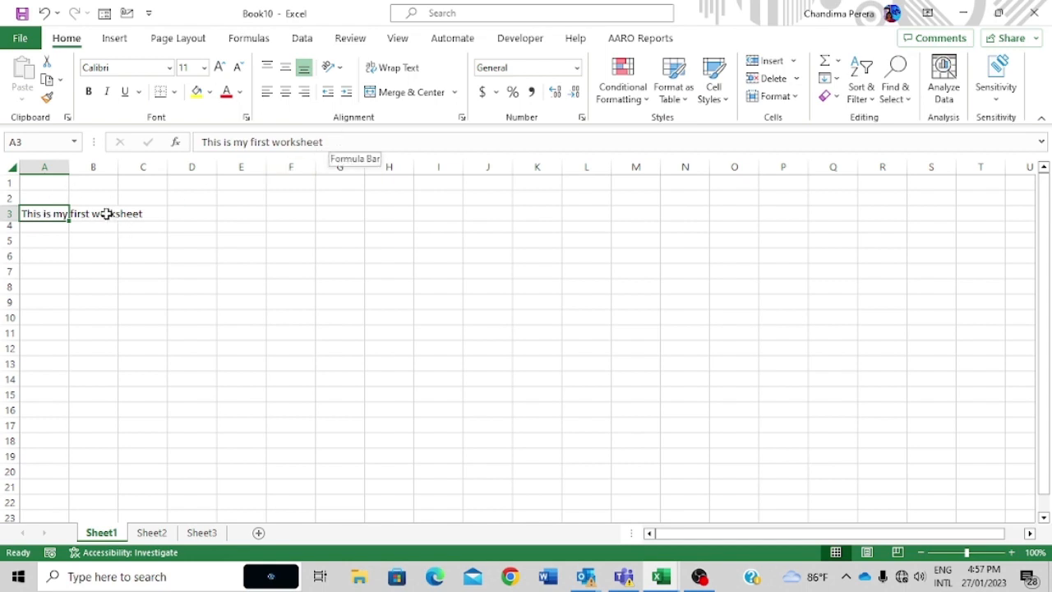
left_click(343, 141)
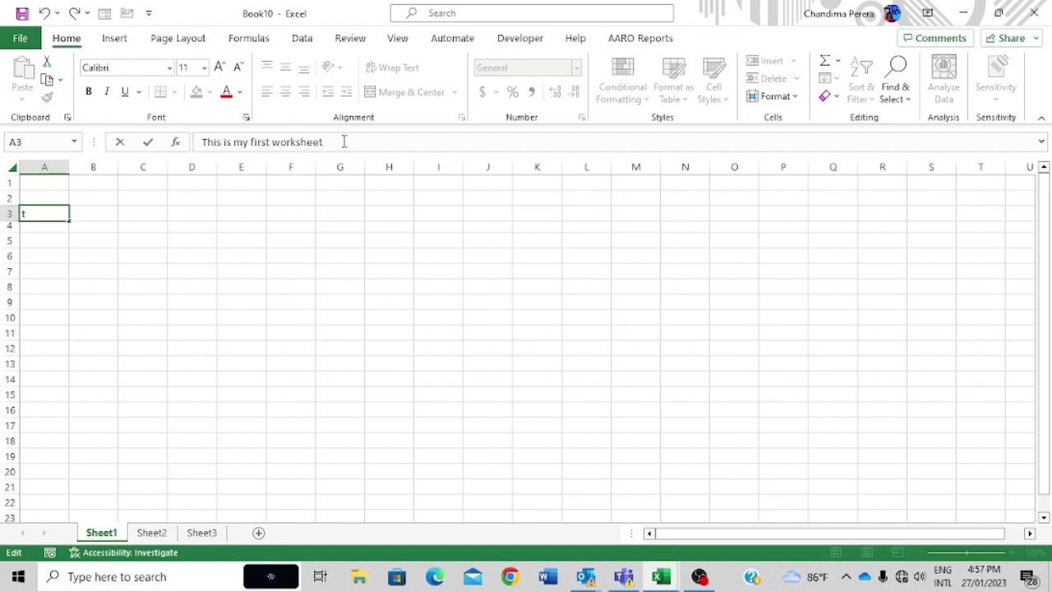
type("- sample")
key("Return")
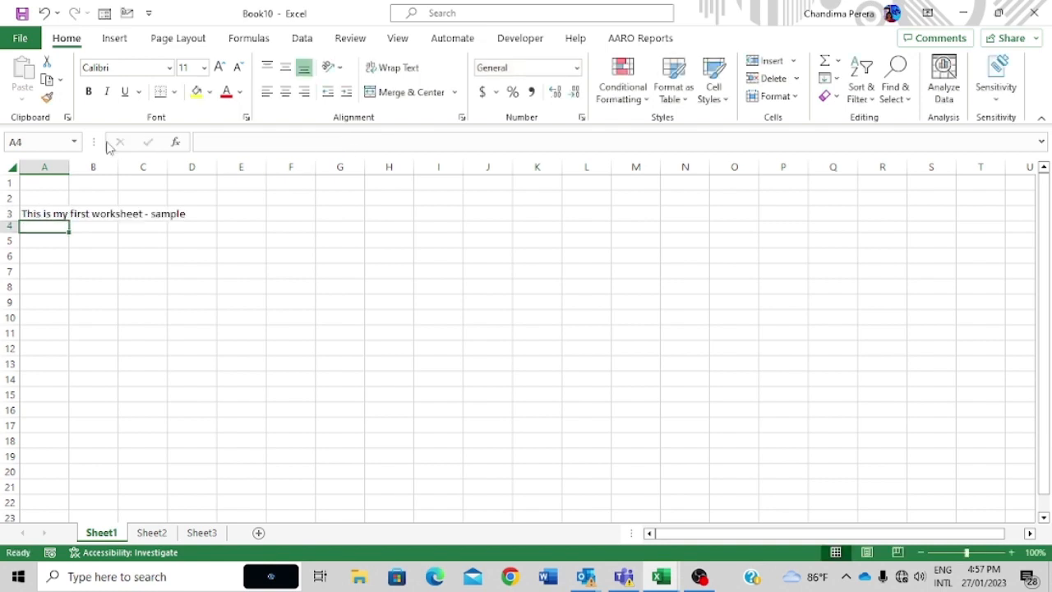
Put cell A3 into in-cell edit mode and bring up the Windows On-Screen Keyboard, placed below the cell's text.
left_click(50, 213)
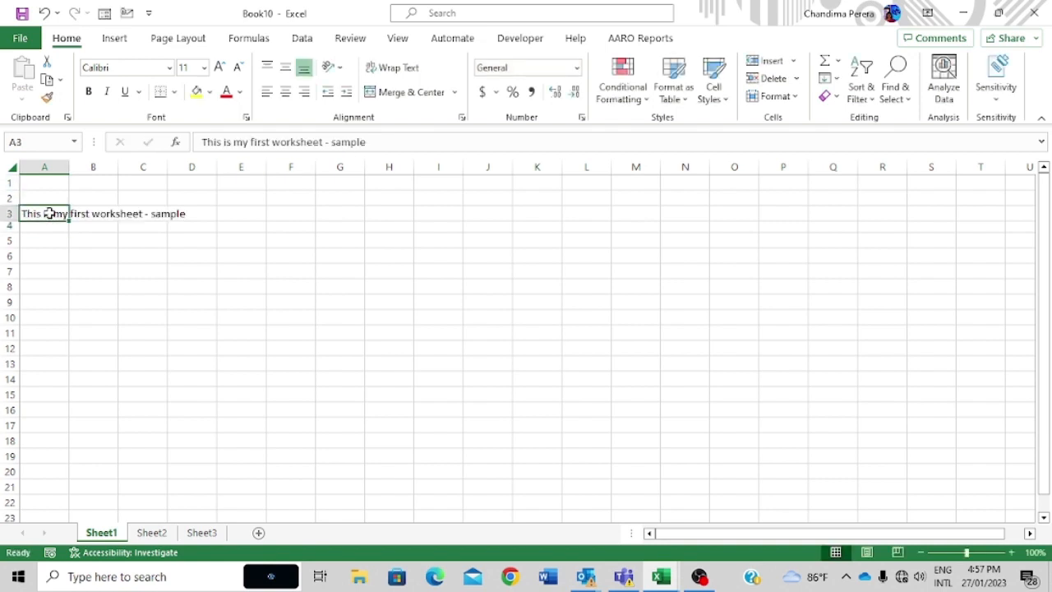
key("F2")
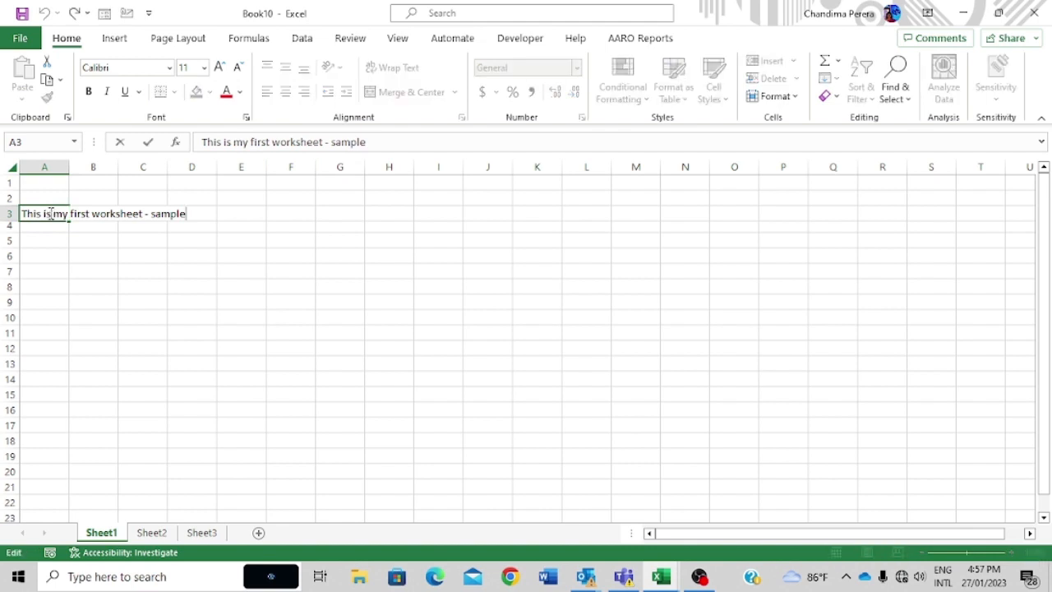
left_click(89, 578)
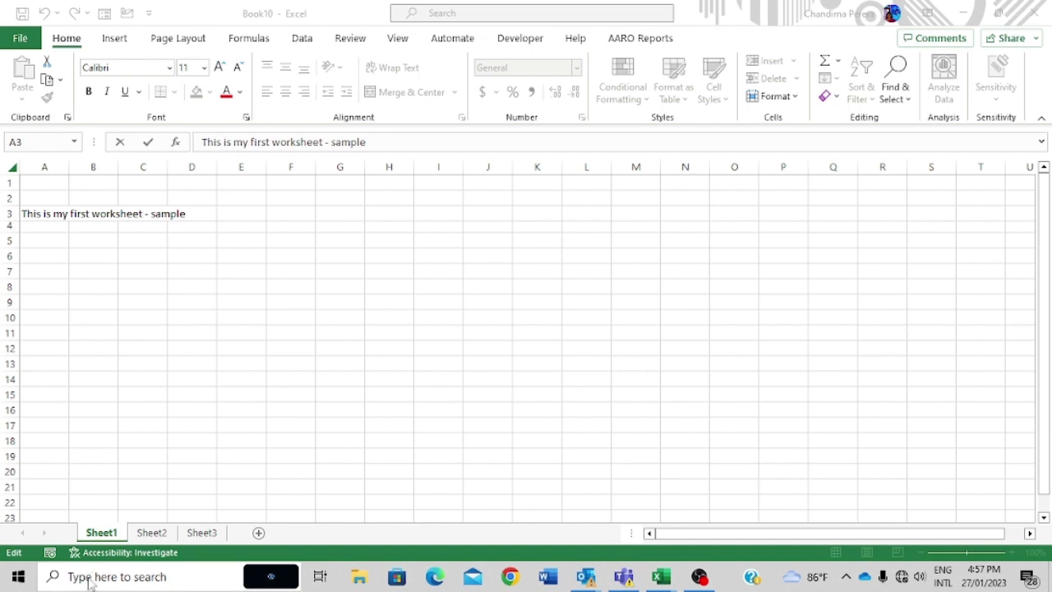
type("osk")
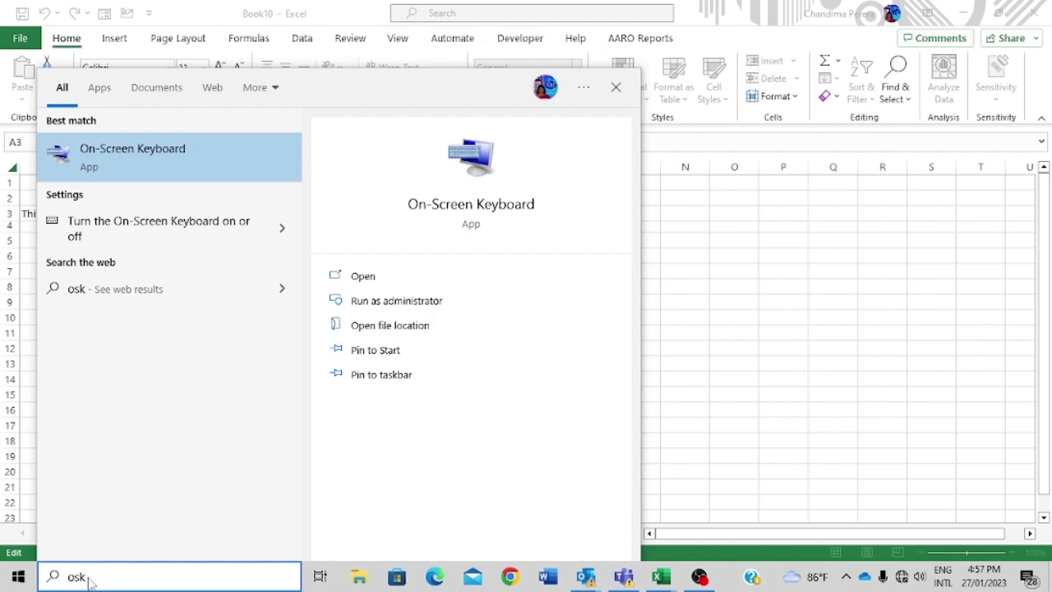
key("Return")
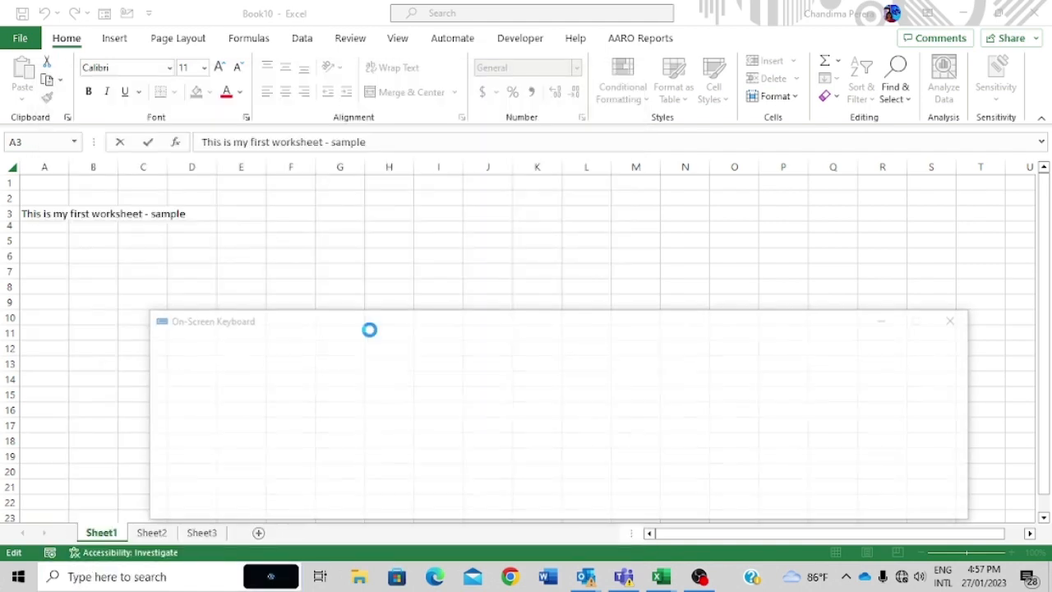
left_click_drag(375, 326, 336, 279)
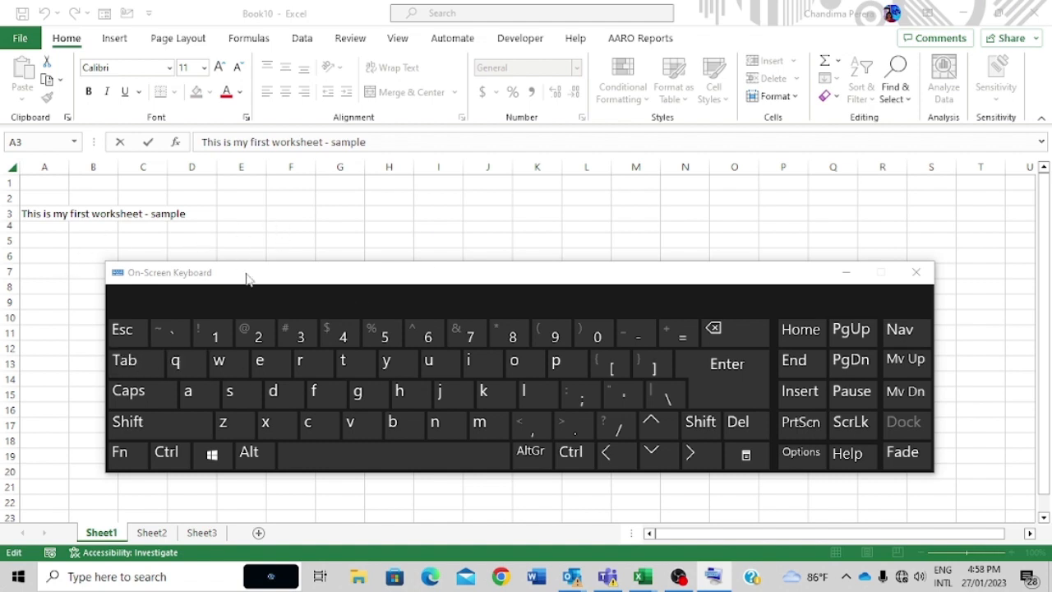
left_click_drag(247, 277, 223, 361)
Return to editing cell A3, move the On-Screen Keyboard slightly lower and close it without changing the text.
left_click(39, 214)
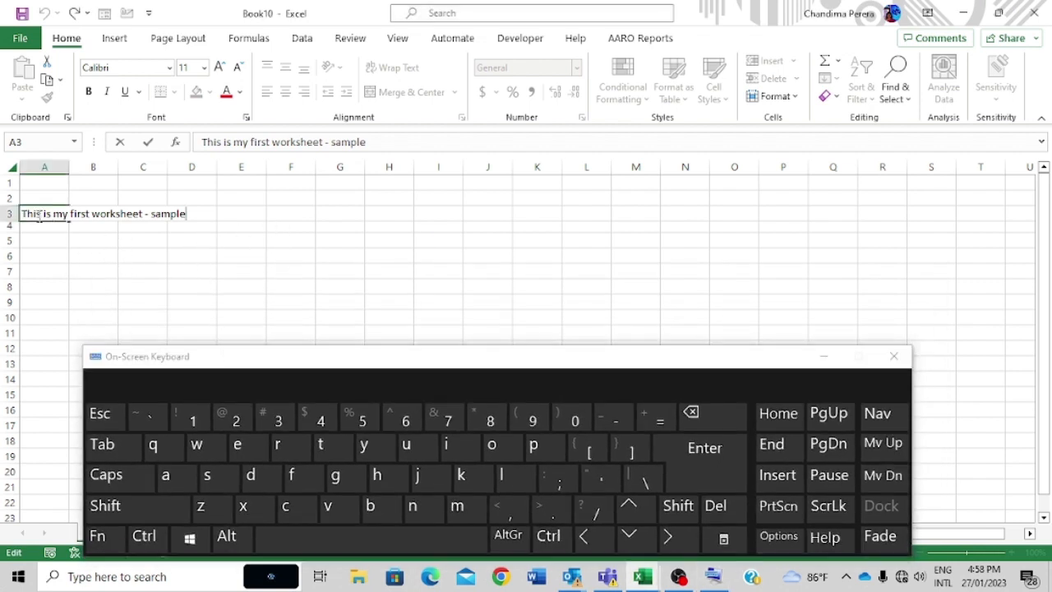
key("F2")
left_click_drag(400, 347, 394, 376)
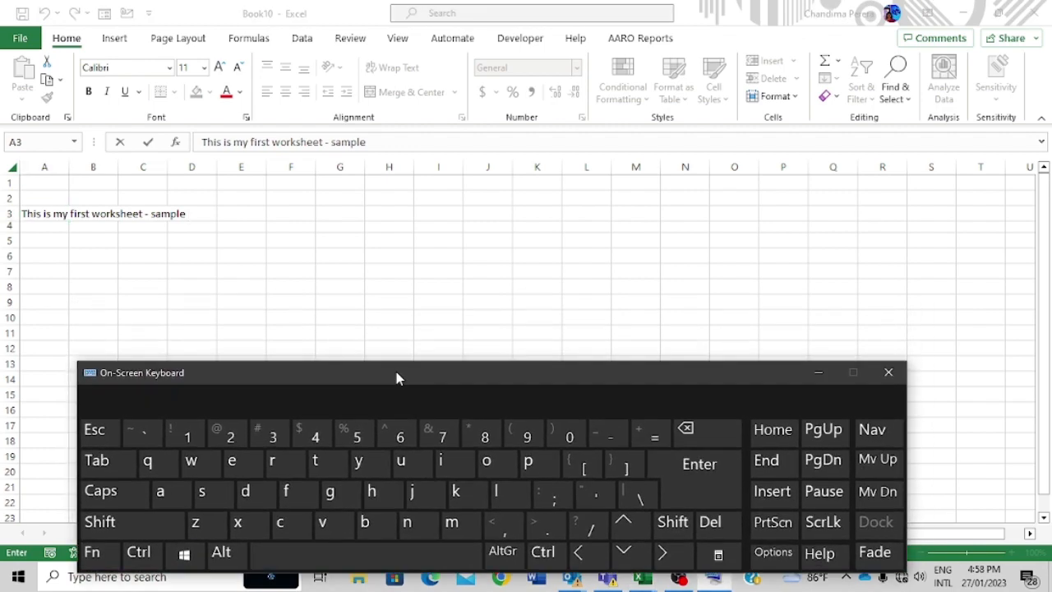
left_click(891, 373)
Enter Jan in A5 and feb in A6, and fill the month series from A5 down to Dec in A16.
left_click(51, 238)
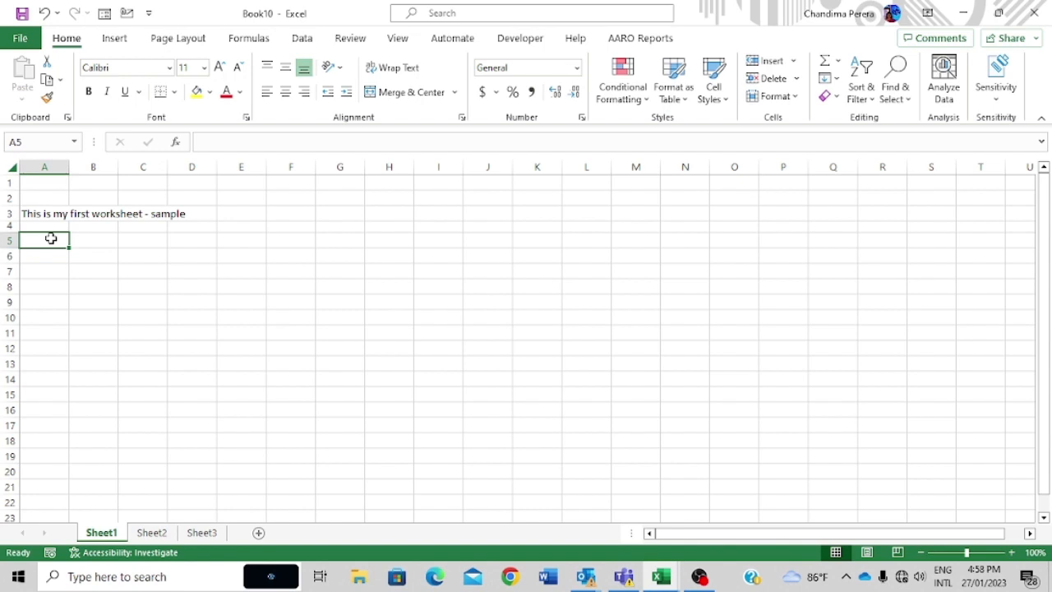
type("Jan")
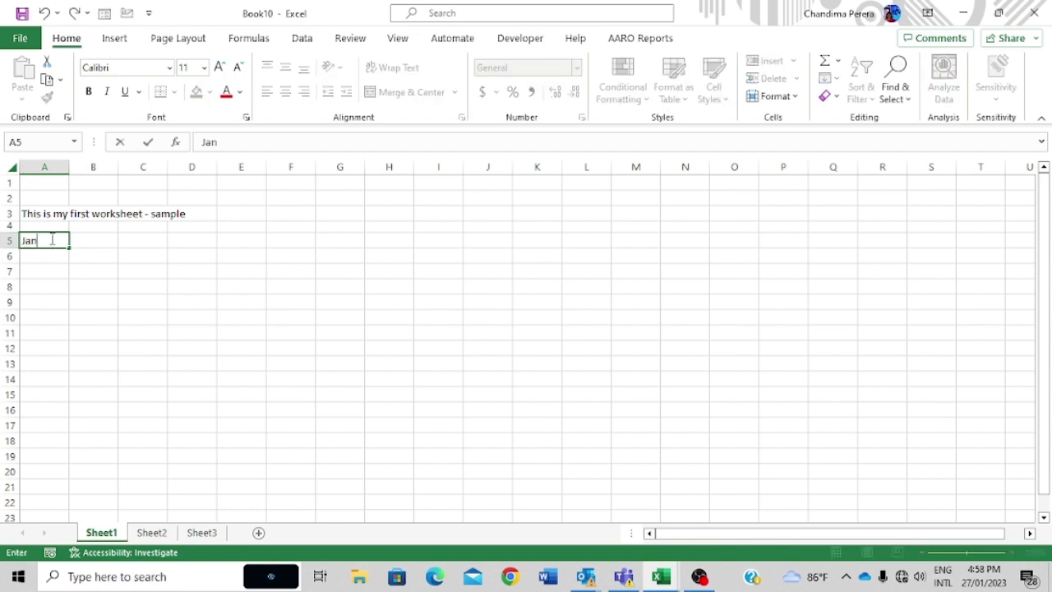
key("Return")
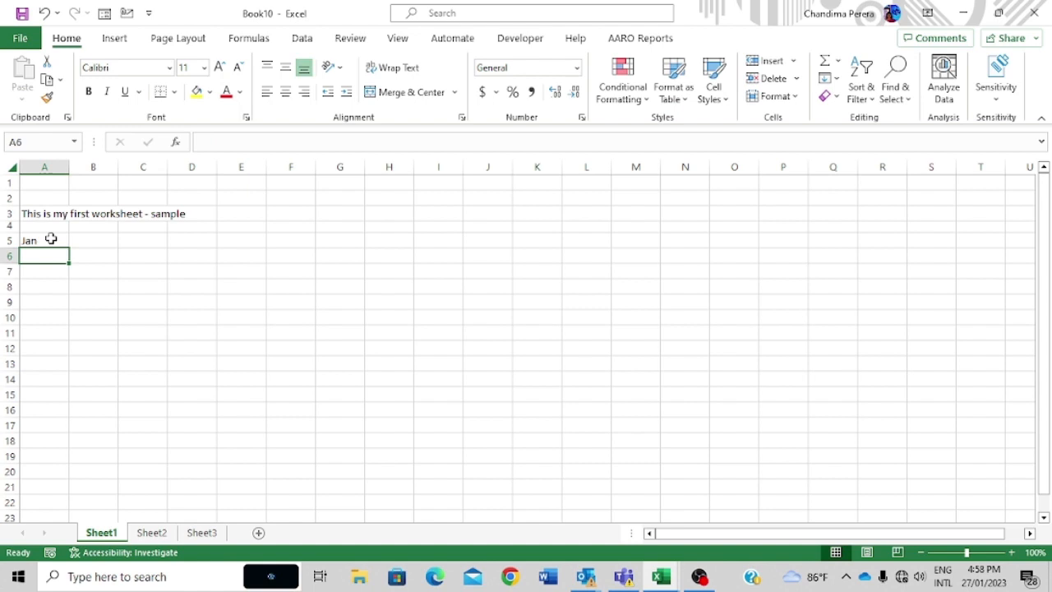
type("feb")
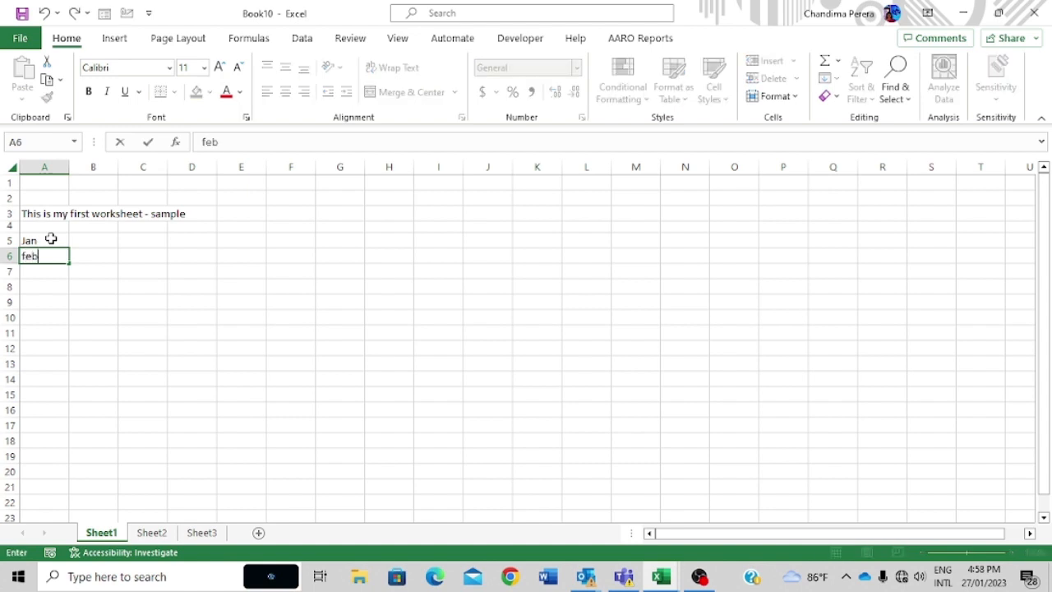
key("Return")
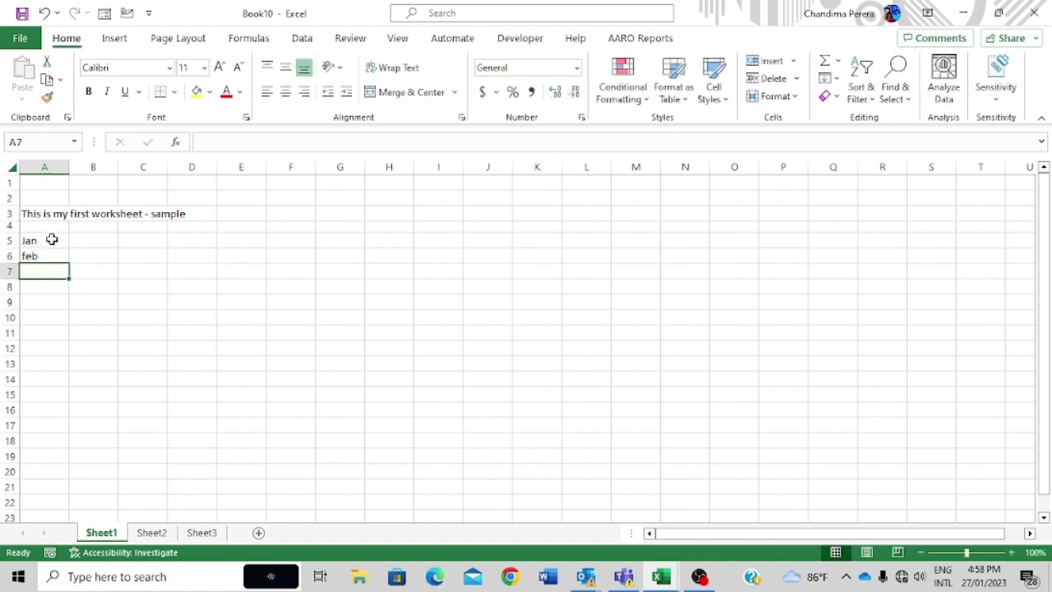
left_click(51, 239)
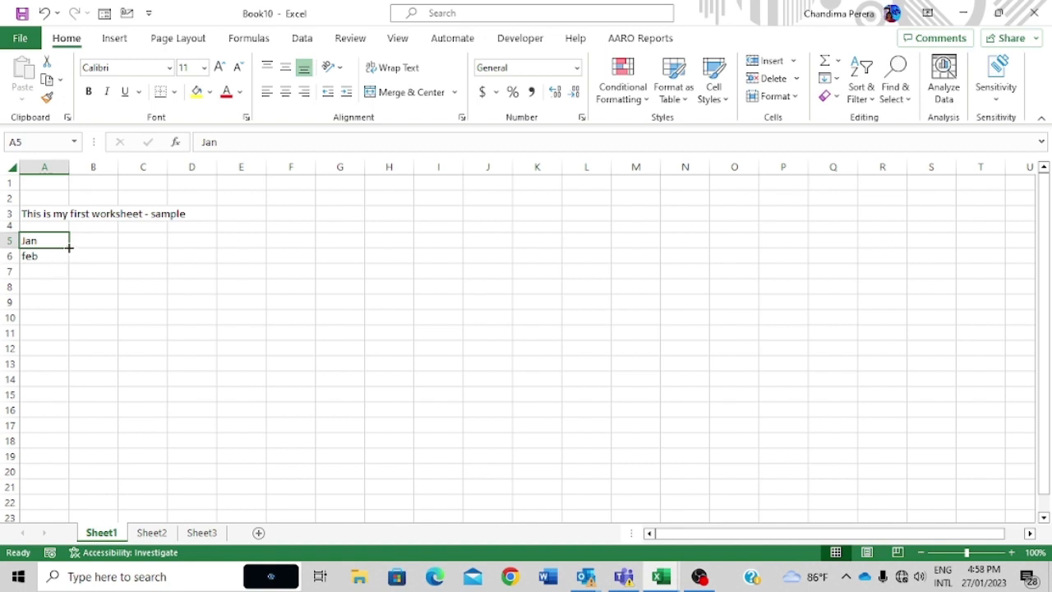
left_click_drag(69, 247, 58, 422)
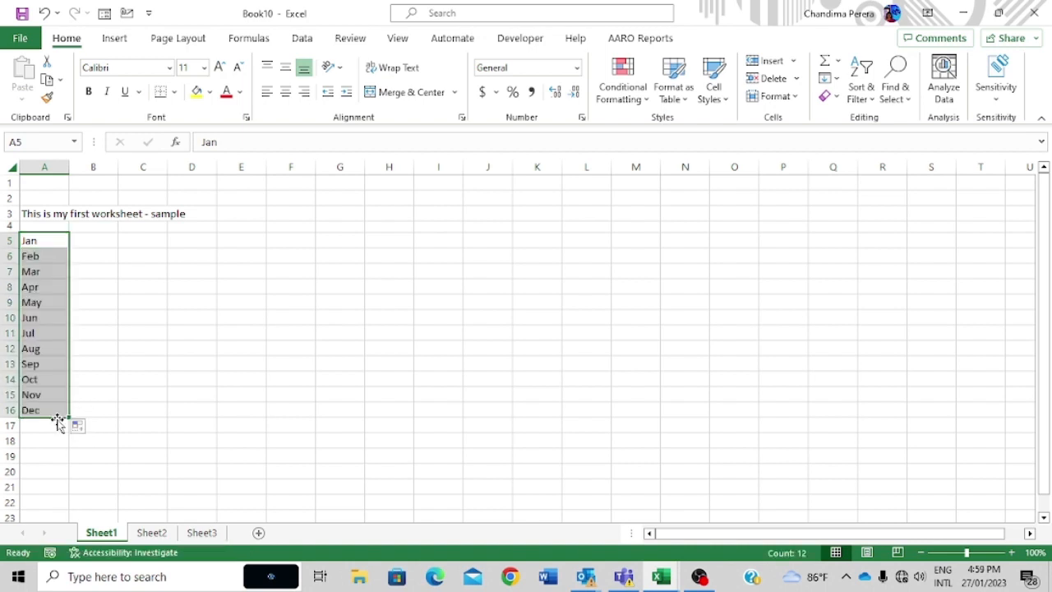
Enter 1 in B5 and 2 in B6, and fill the number series down to 12 in B16.
left_click(99, 242)
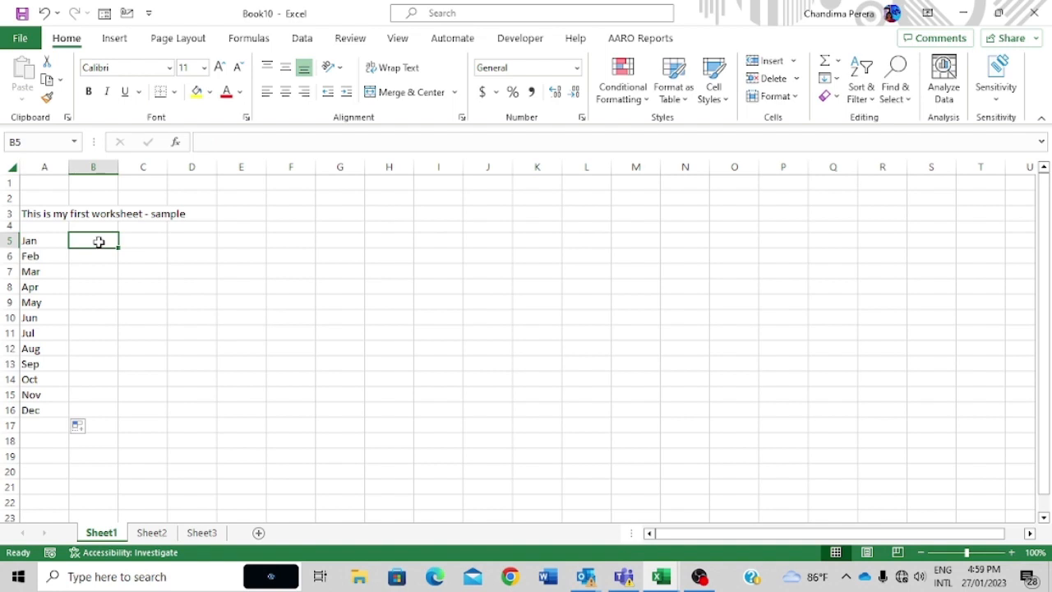
type("1")
key("Return")
type("2")
key("Return")
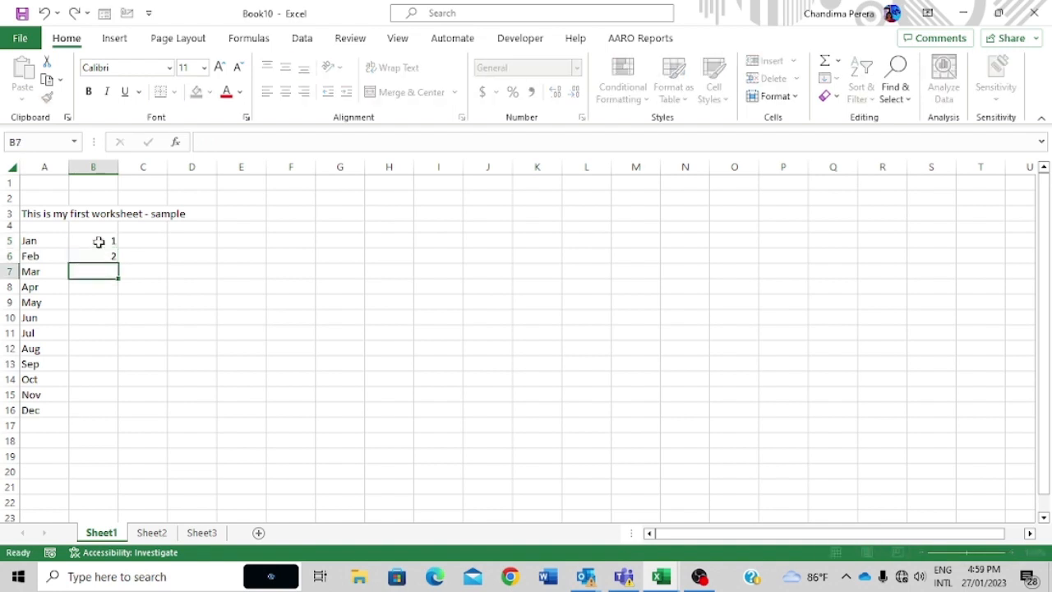
left_click(98, 241)
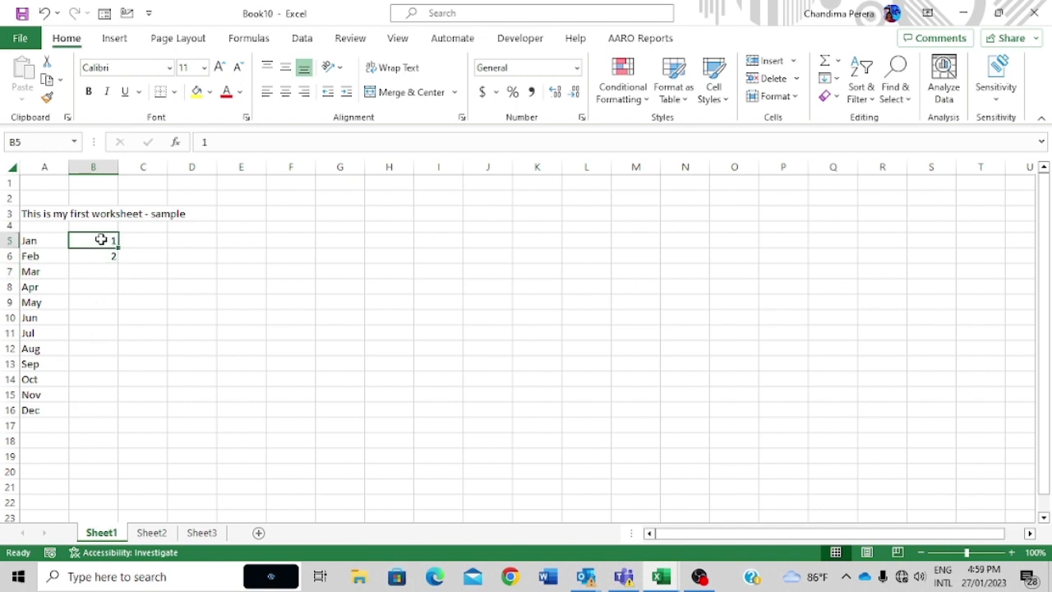
left_click_drag(97, 240, 105, 255)
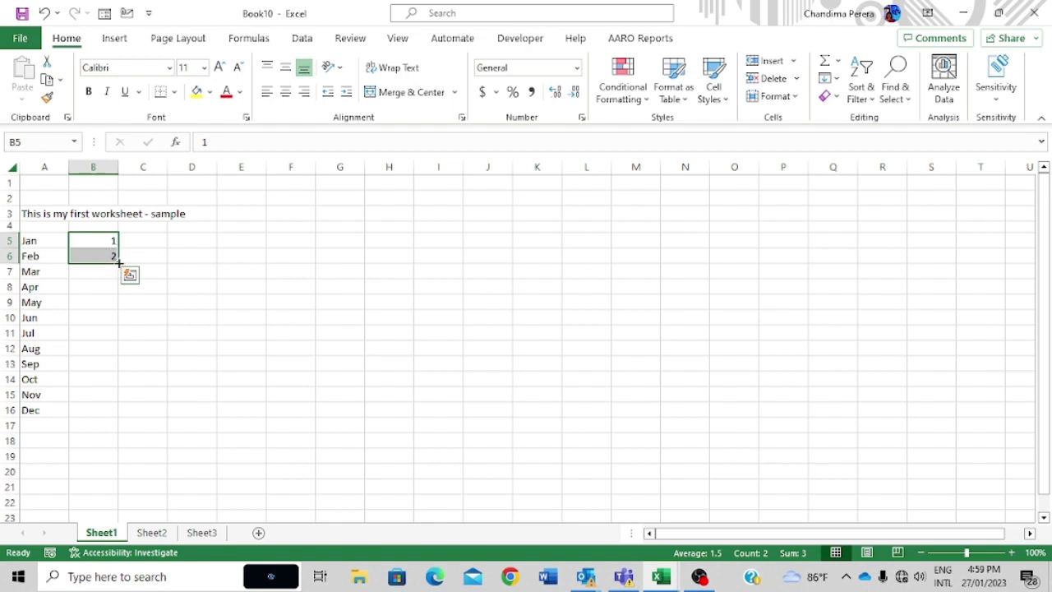
left_click_drag(119, 261, 119, 414)
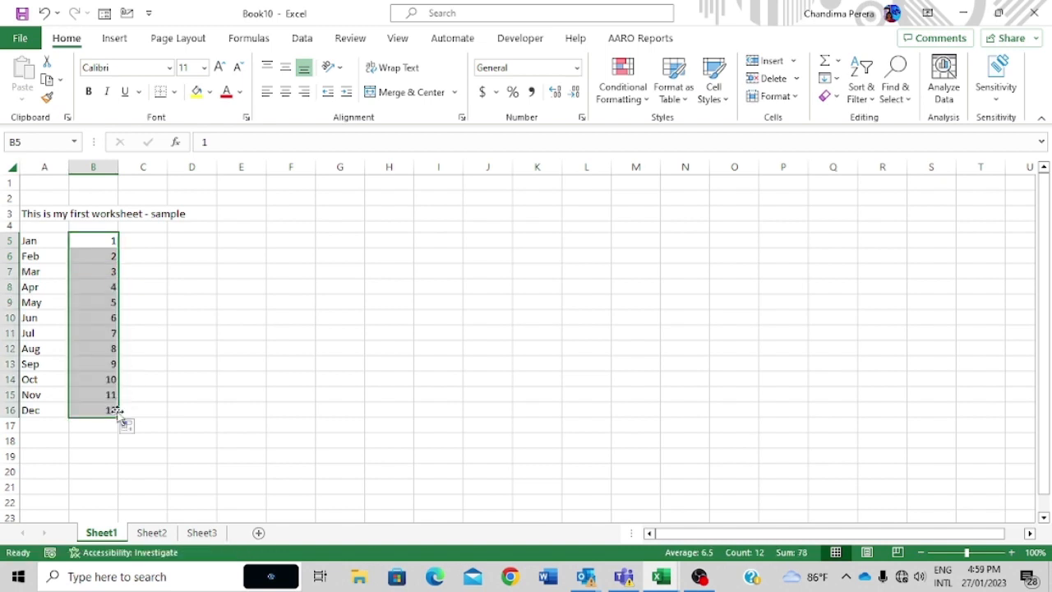
left_click(160, 393)
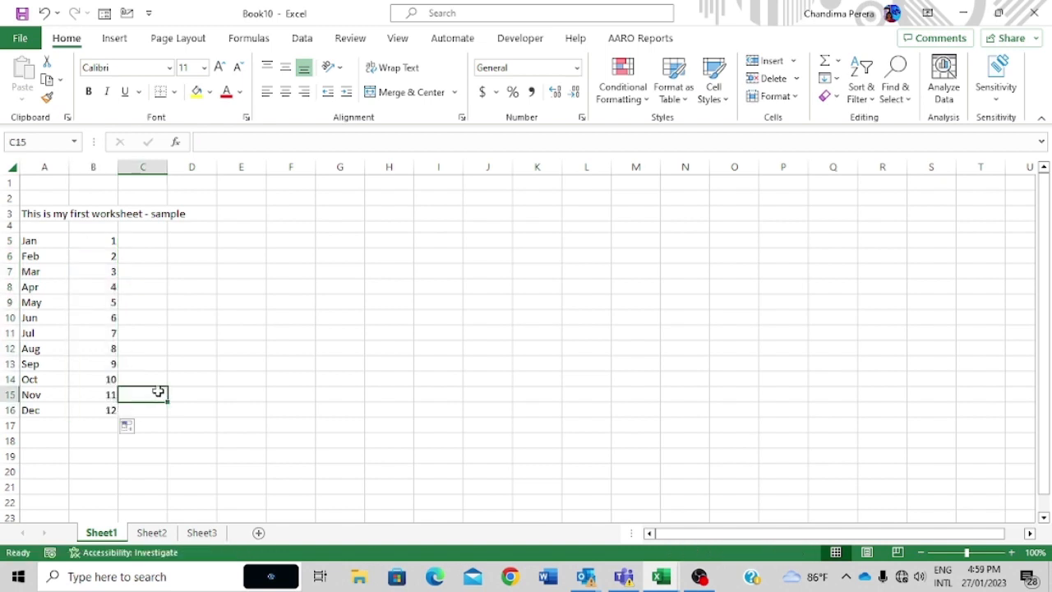
Enter sun in C5 and mon in C6, and fill the weekday series down to C16.
left_click(149, 244)
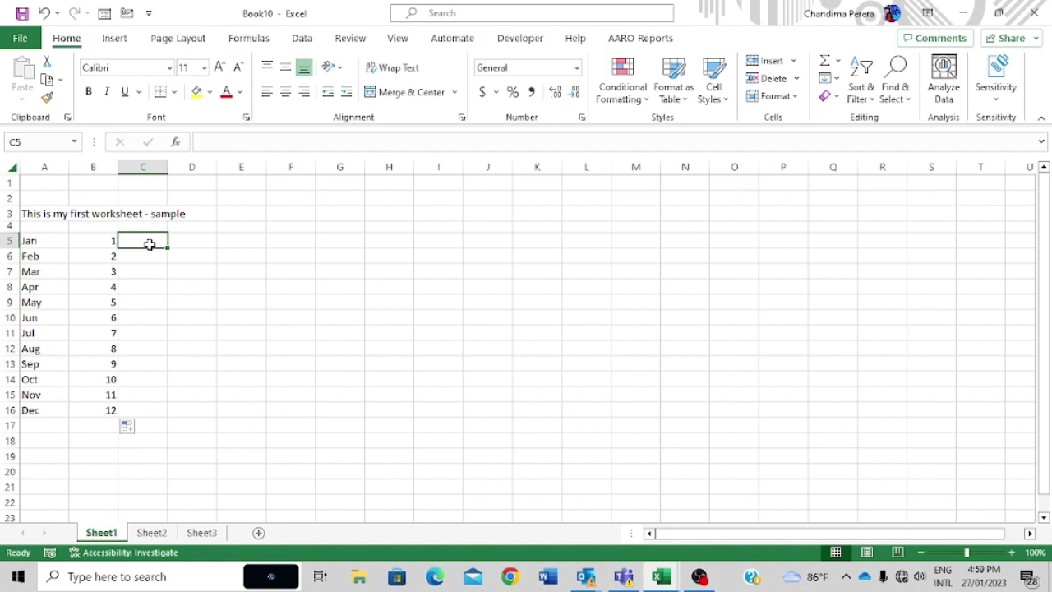
type("sun")
key("Return")
type("mo")
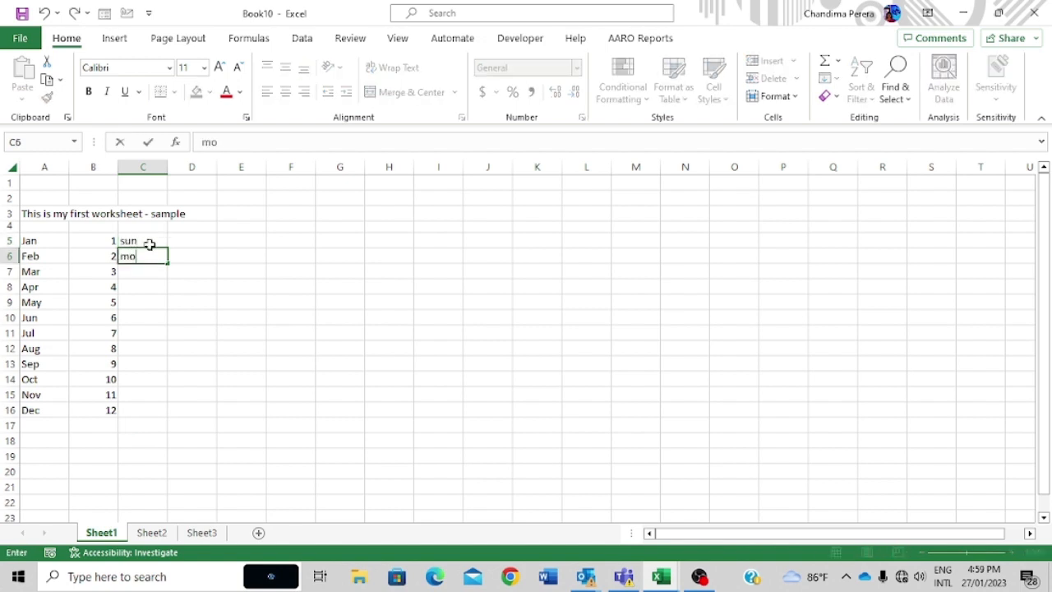
type("n")
key("Return")
left_click_drag(149, 244, 160, 416)
left_click(158, 240)
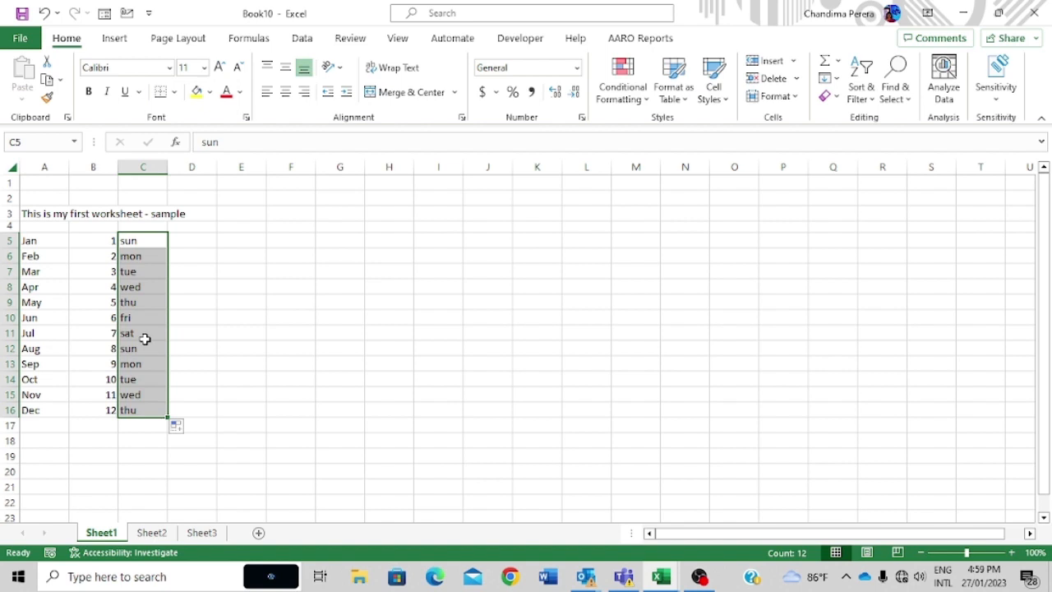
left_click(222, 303)
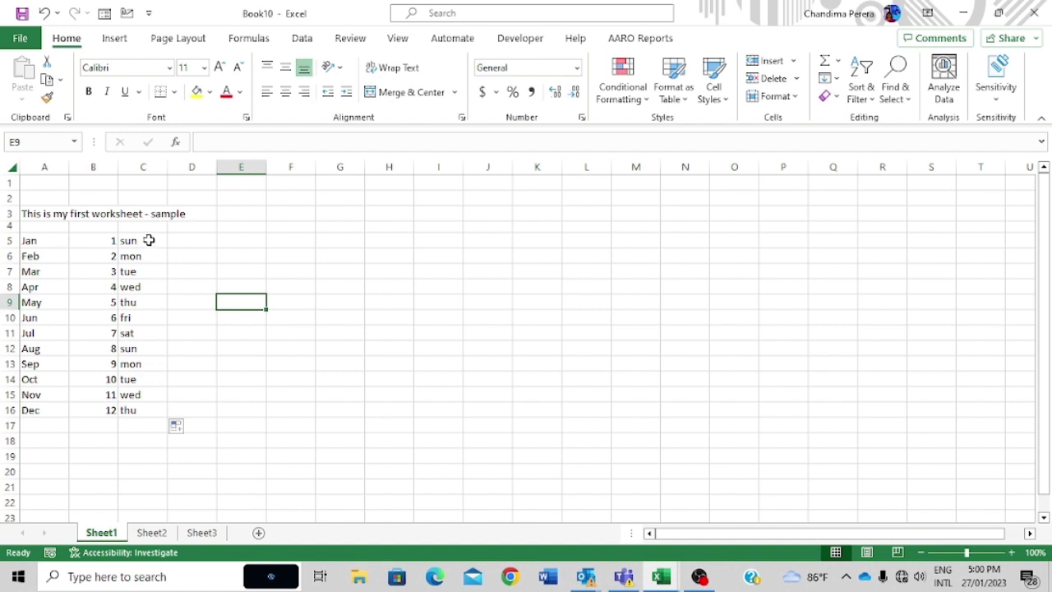
Clear the weekday entries from C5:C16.
left_click_drag(149, 240, 162, 403)
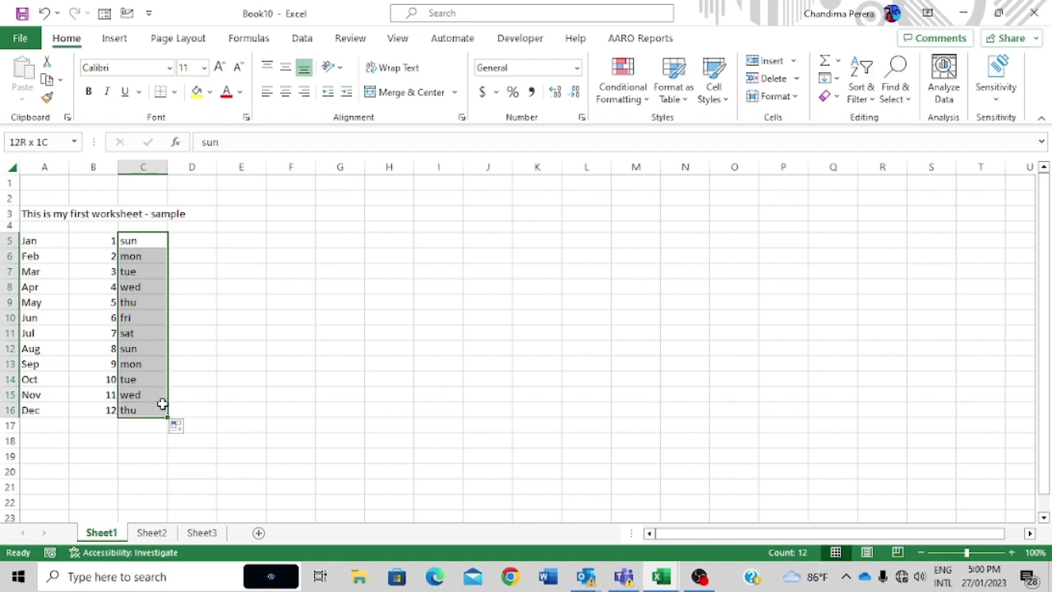
left_click_drag(162, 403, 162, 403)
key("Delete")
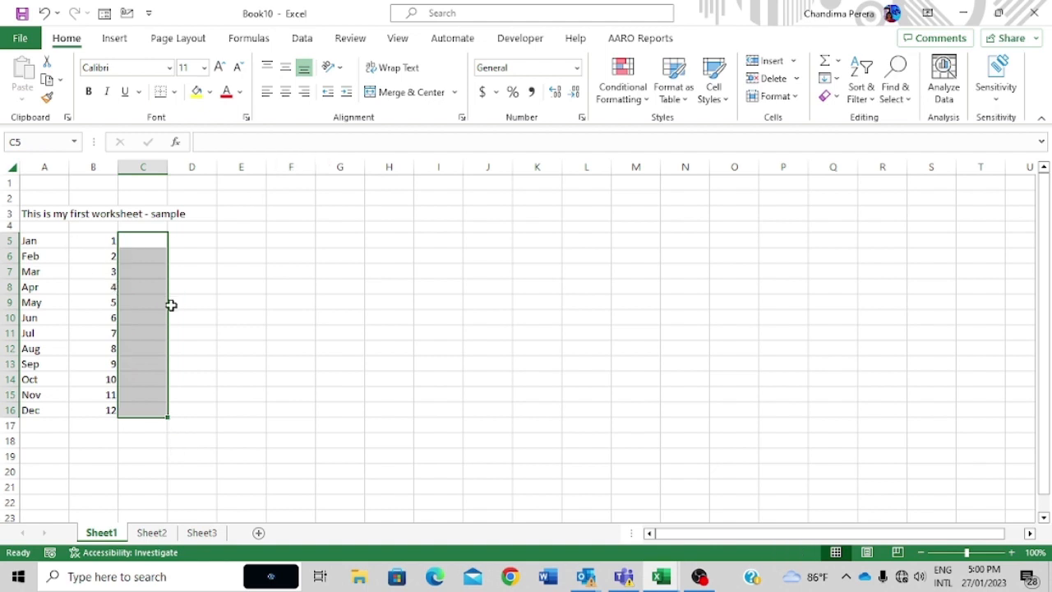
left_click(174, 275)
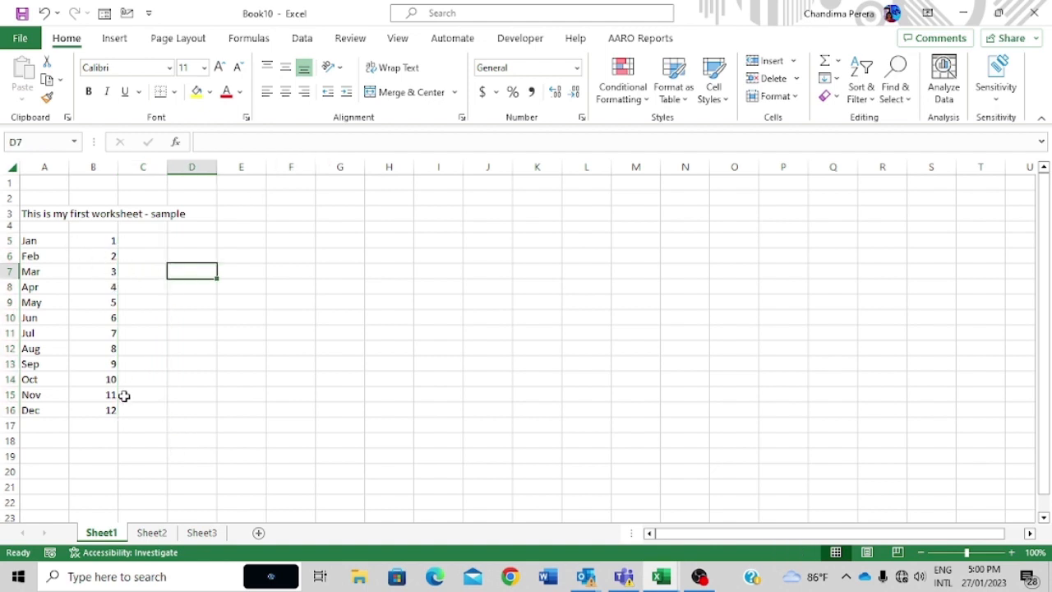
left_click(153, 239)
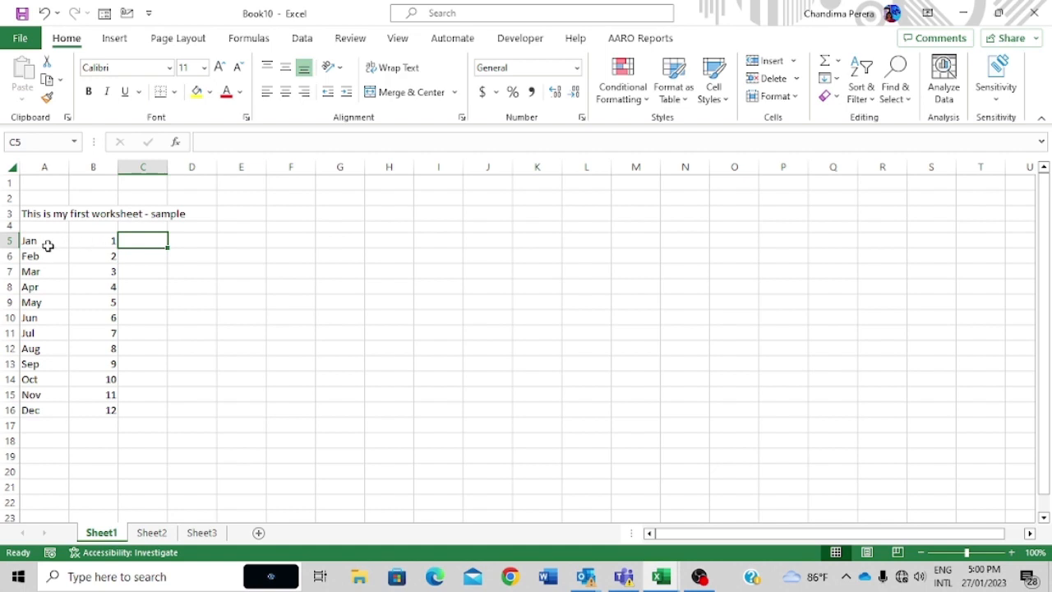
left_click_drag(57, 240, 110, 410)
left_click(155, 272)
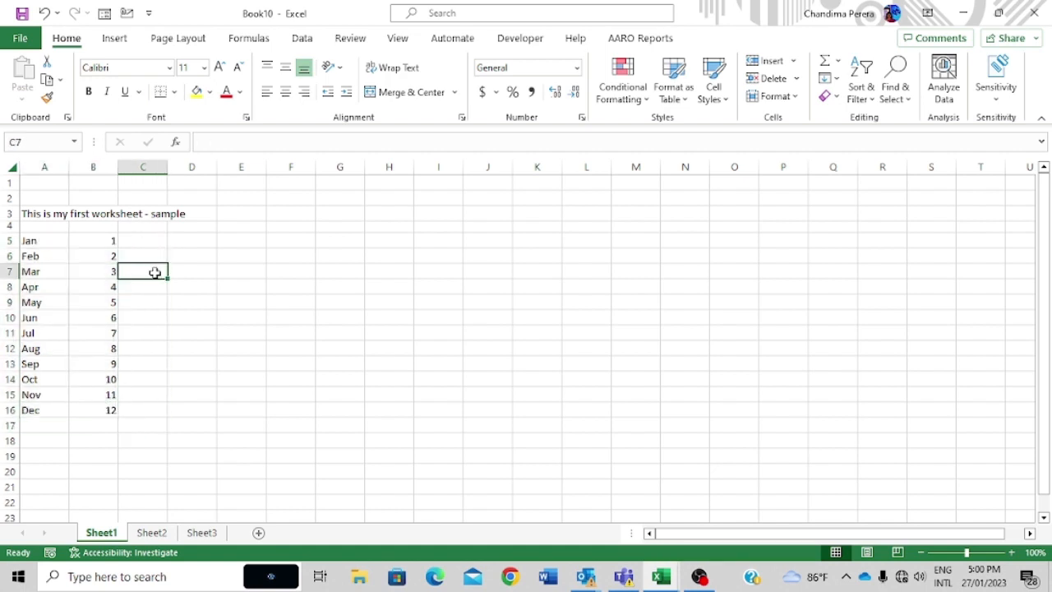
left_click(31, 228)
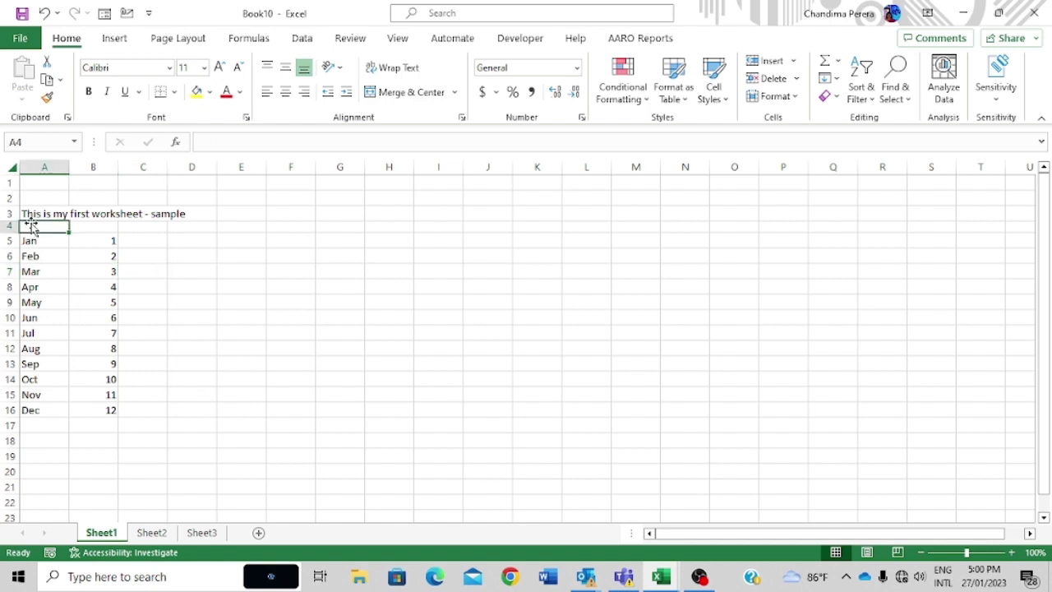
left_click(29, 215)
left_click(32, 227)
left_click_drag(89, 285, 82, 273)
Insert an entire row at cell A4, between the worksheet title and the month list.
left_click(49, 228)
right_click(50, 234)
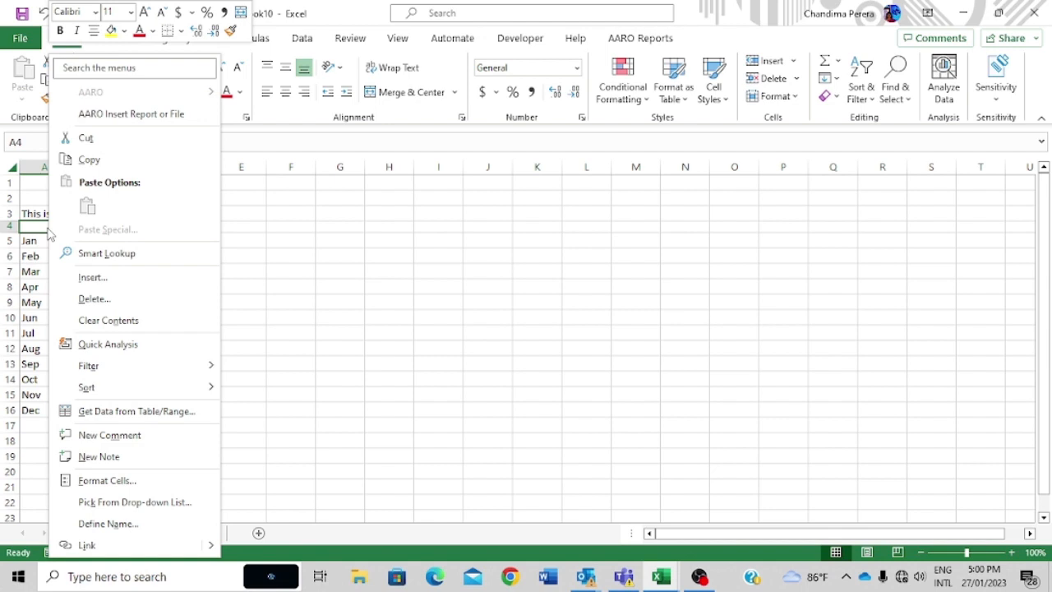
left_click(90, 277)
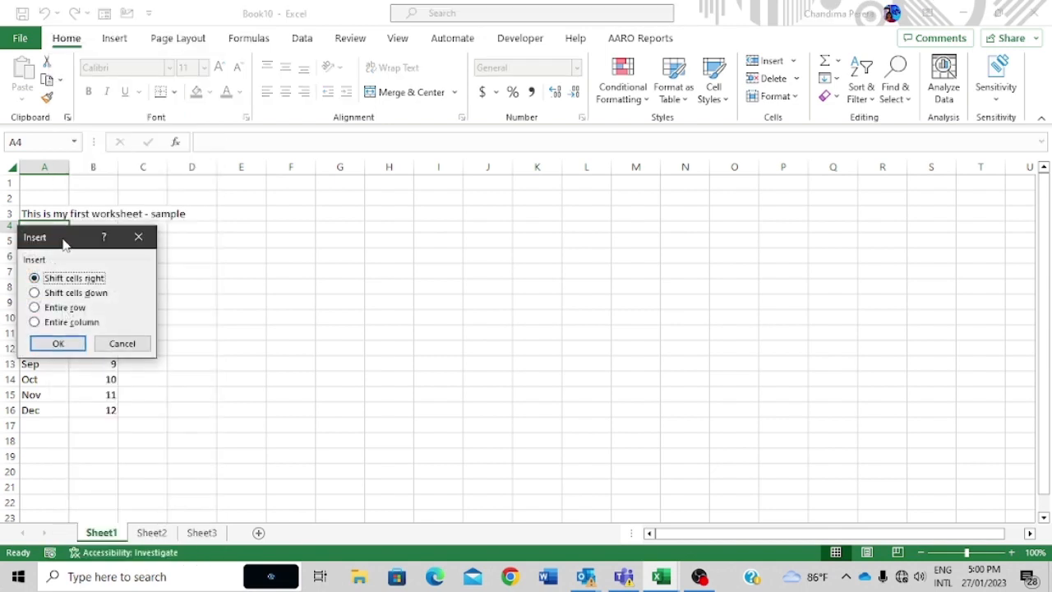
left_click_drag(64, 245, 200, 232)
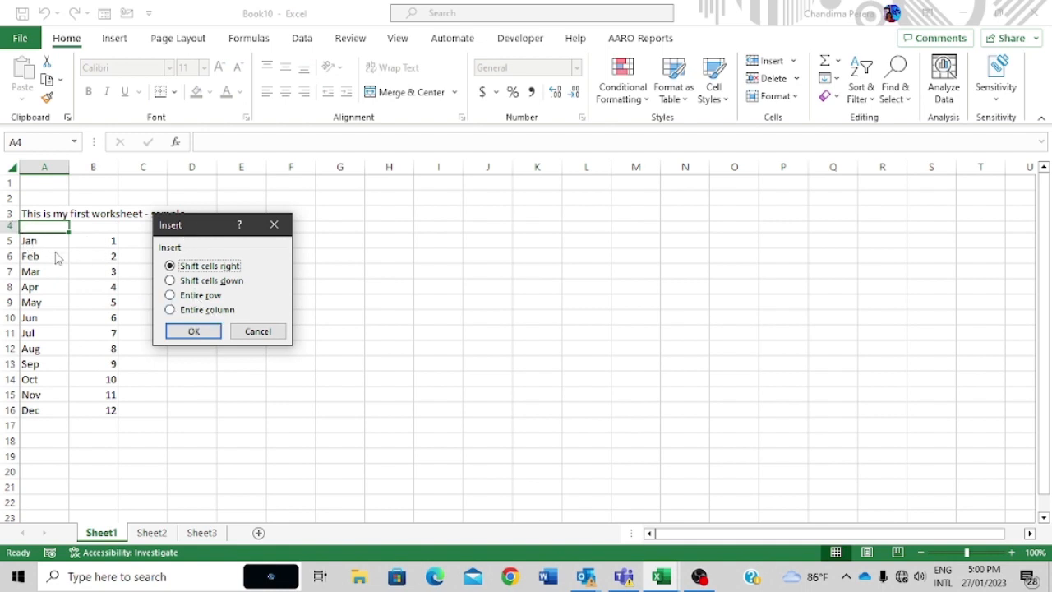
left_click(172, 296)
left_click(191, 332)
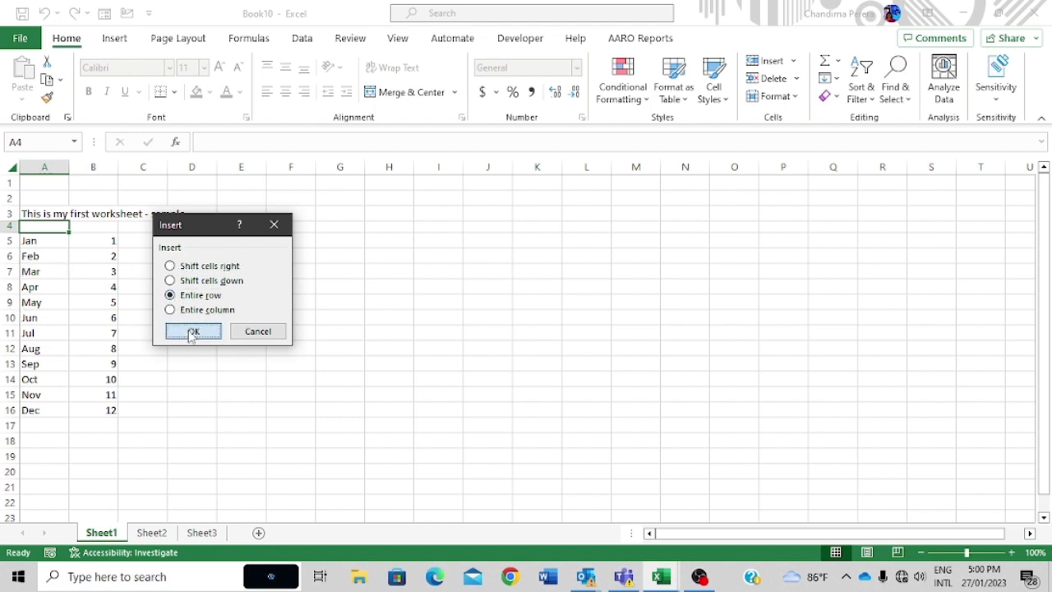
Increase the heights of the two empty rows 4 and 5 above the month list.
left_click(145, 333)
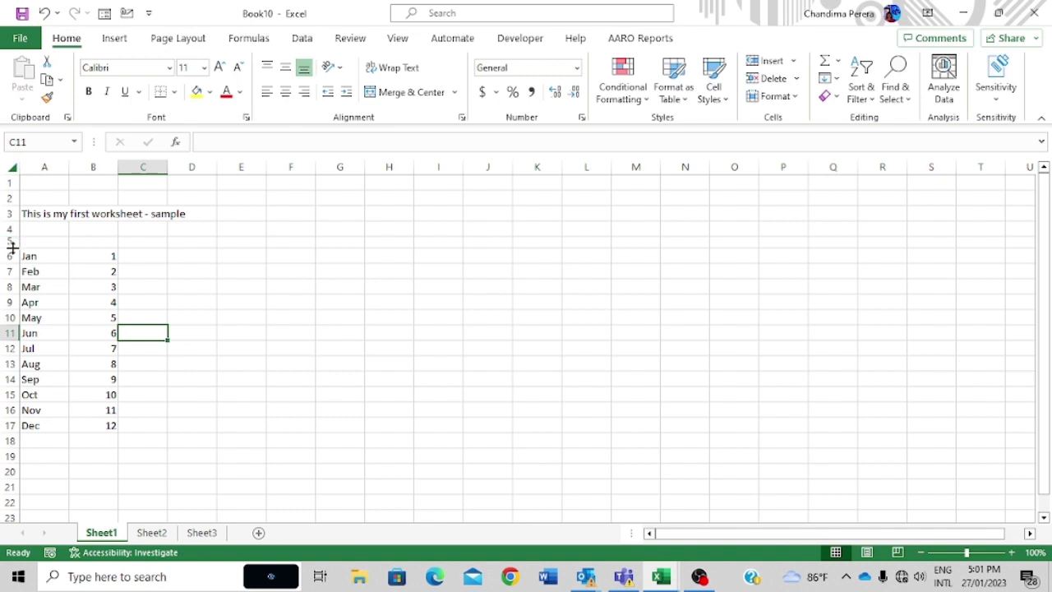
left_click_drag(12, 247, 12, 265)
left_click(191, 305)
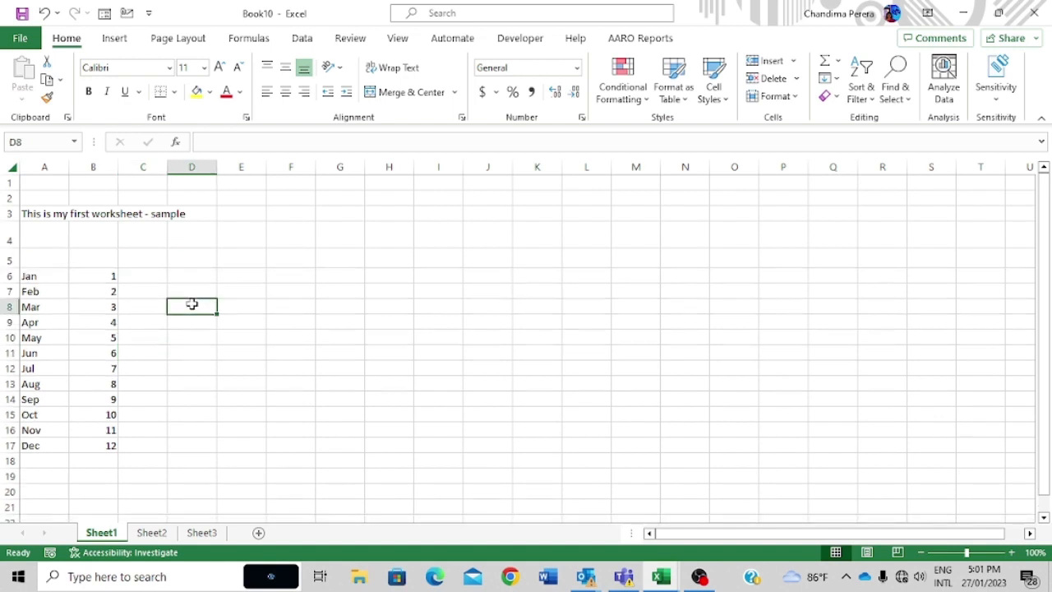
Delete the entire empty row 5 directly above the Jan row.
left_click(10, 257)
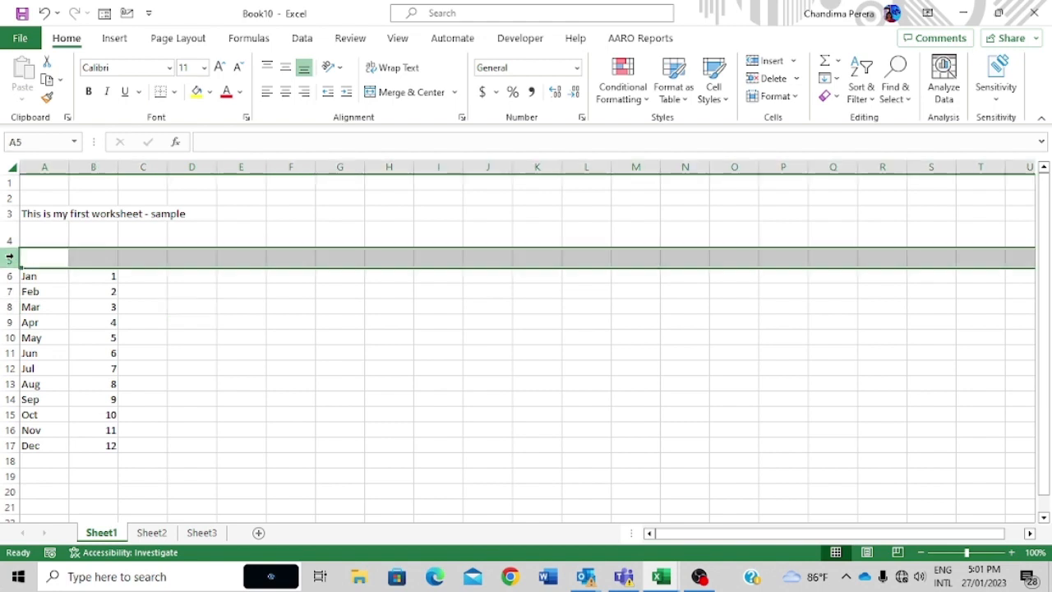
left_click(112, 277)
left_click(61, 258)
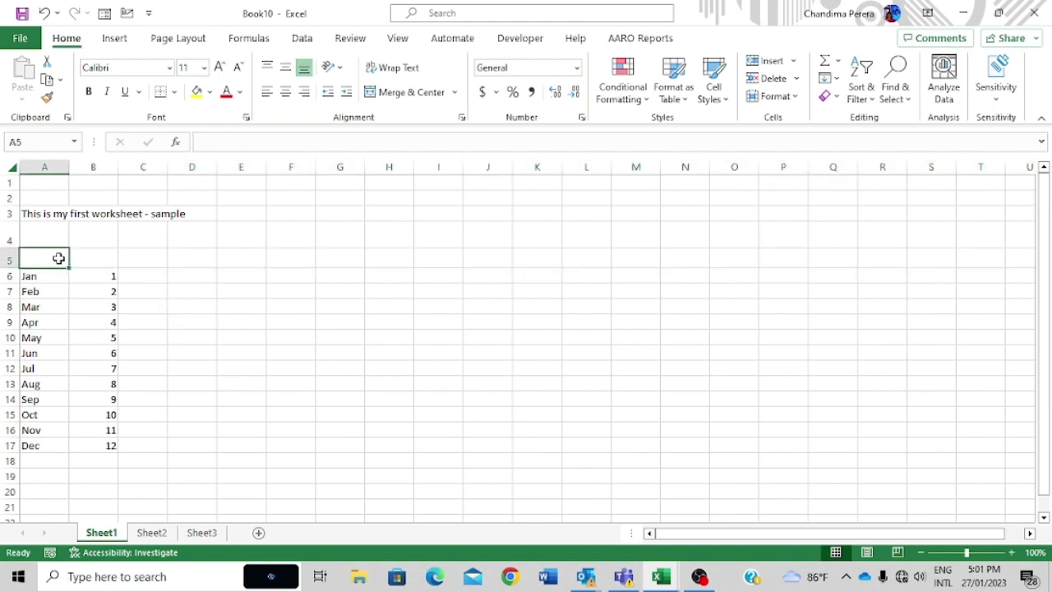
right_click(58, 258)
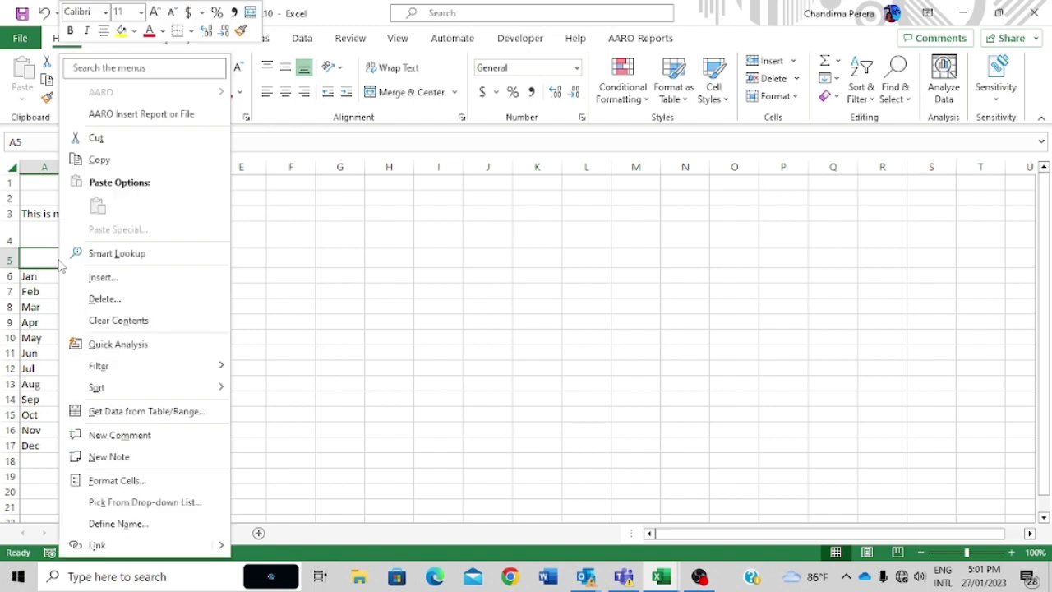
left_click(95, 299)
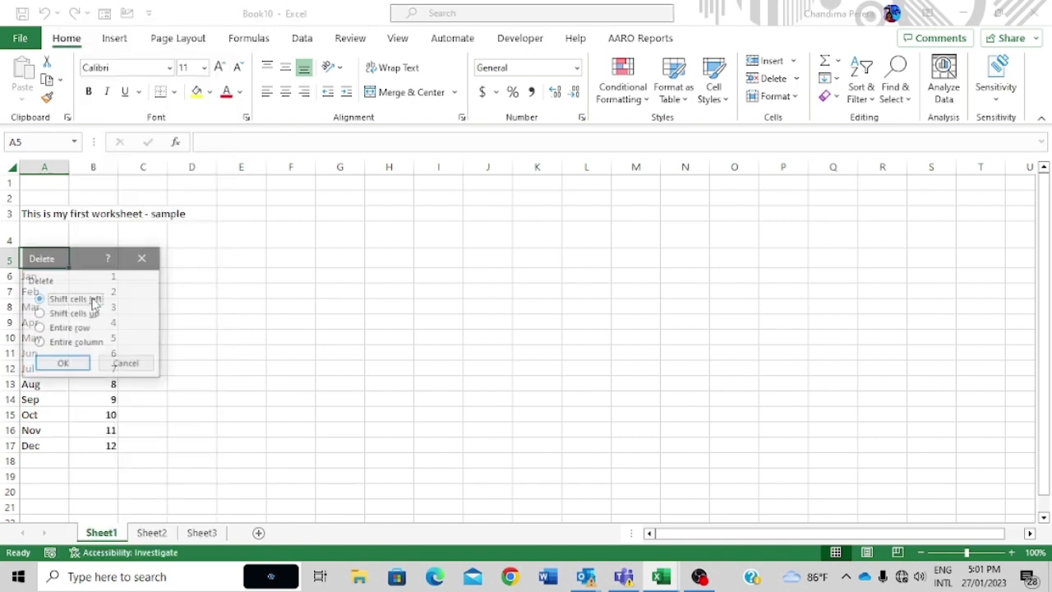
left_click(73, 329)
left_click(70, 364)
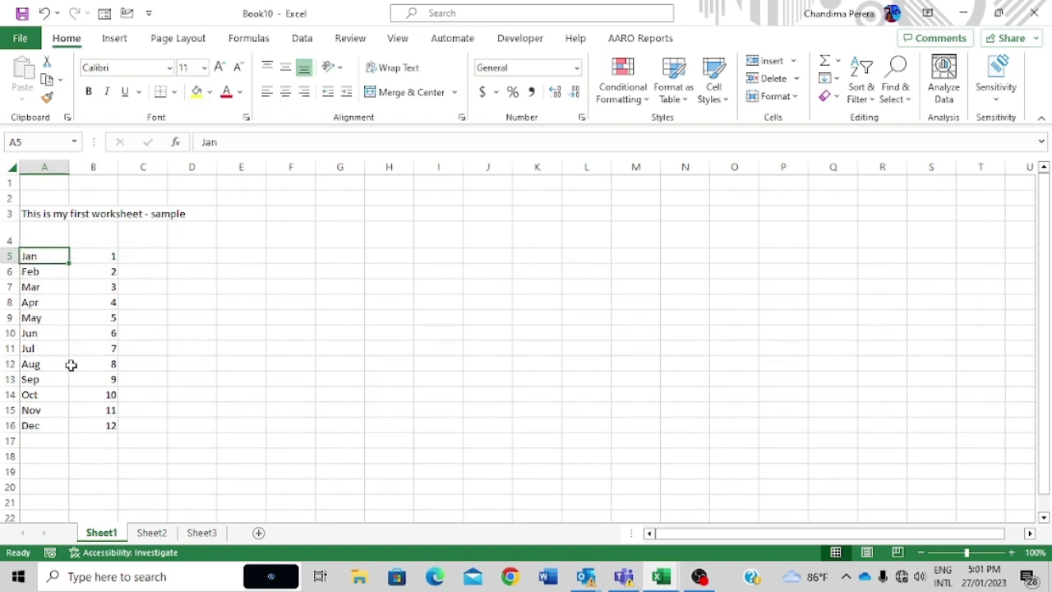
left_click(218, 372)
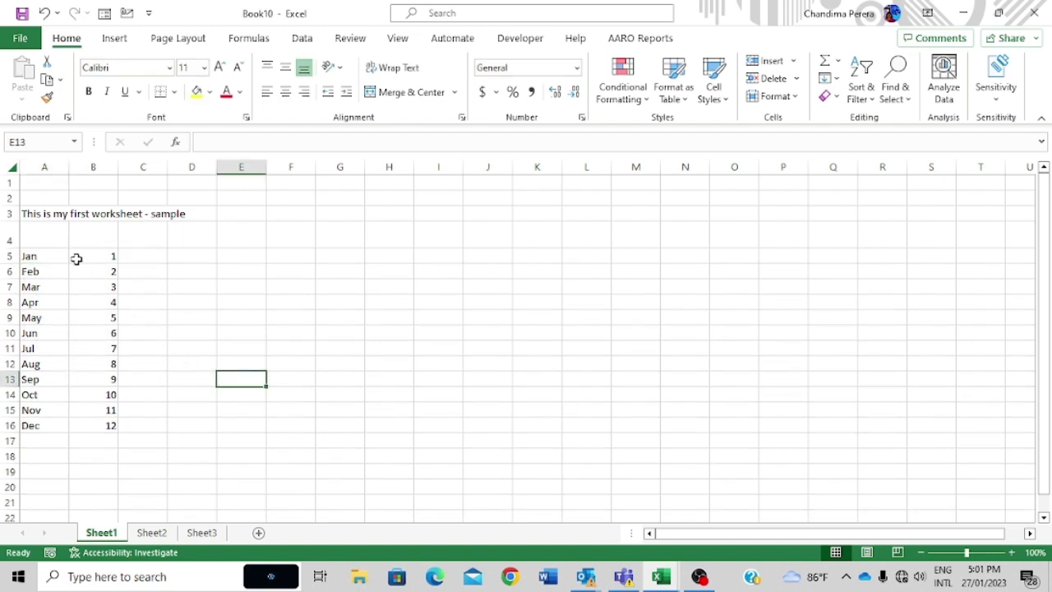
left_click(164, 253)
left_click(59, 271)
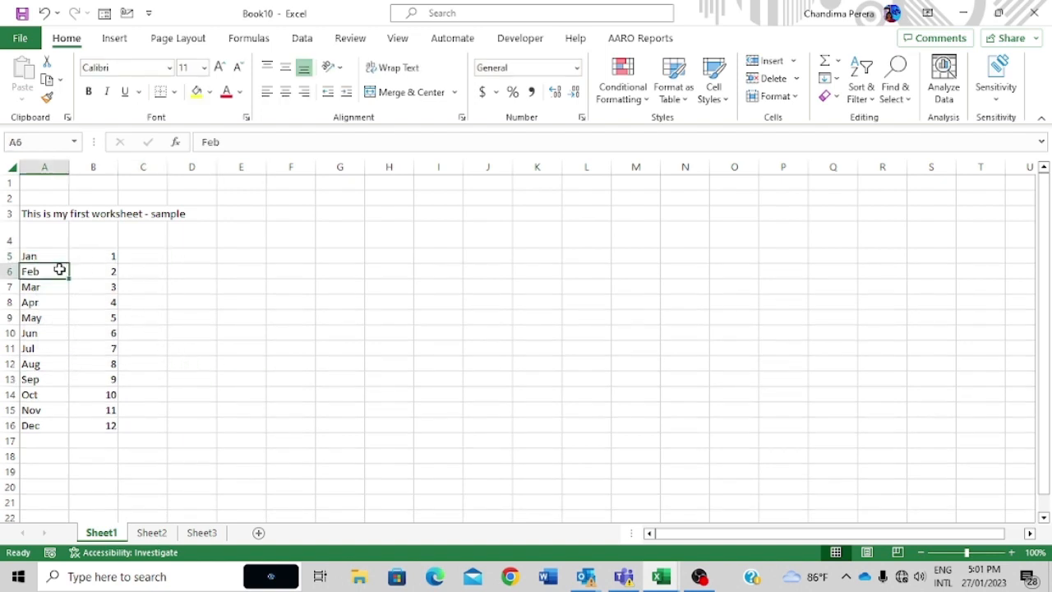
left_click(107, 273)
left_click(177, 315)
left_click(36, 257)
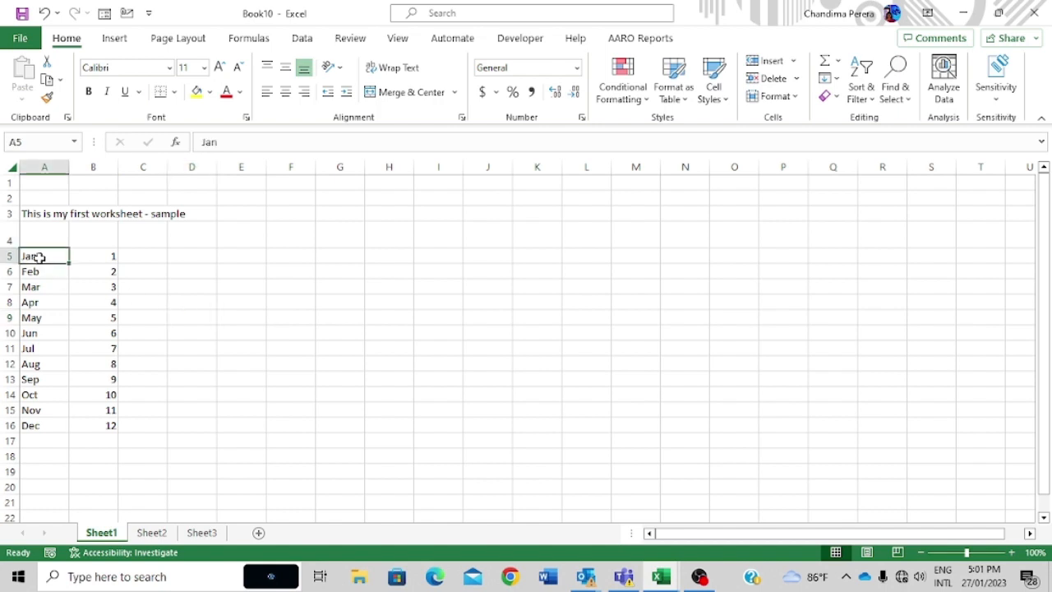
Widen column A well past its default width, then narrow it to slightly wider than the default.
left_click(41, 166)
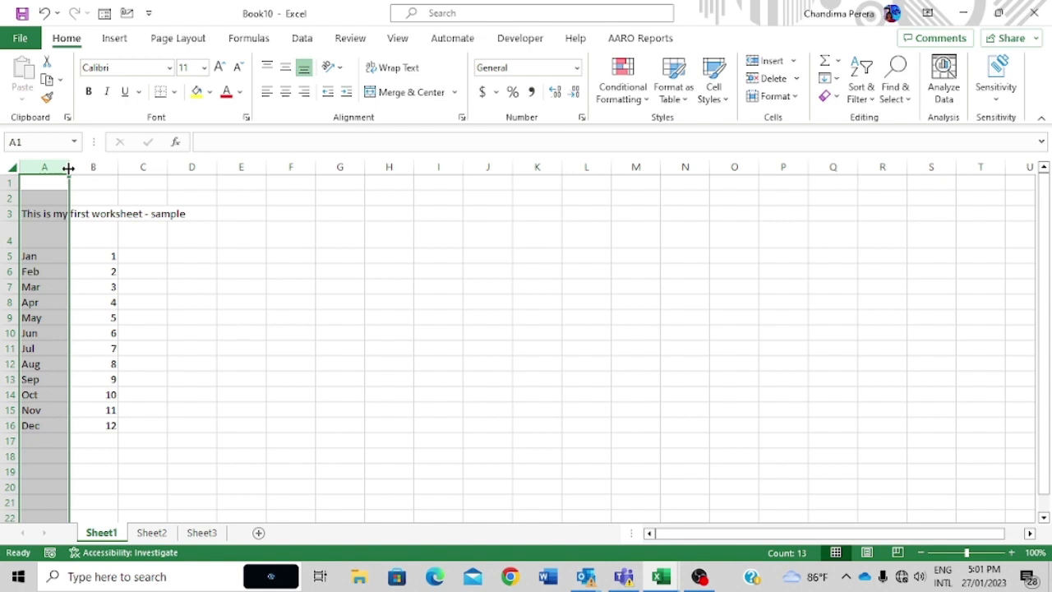
left_click_drag(68, 168, 161, 171)
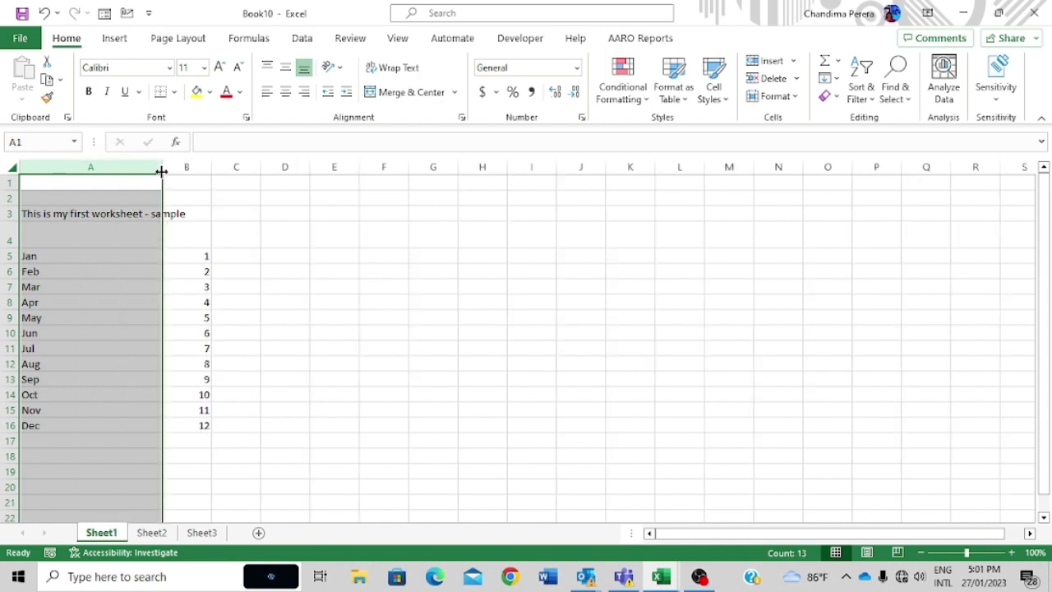
left_click_drag(162, 171, 91, 167)
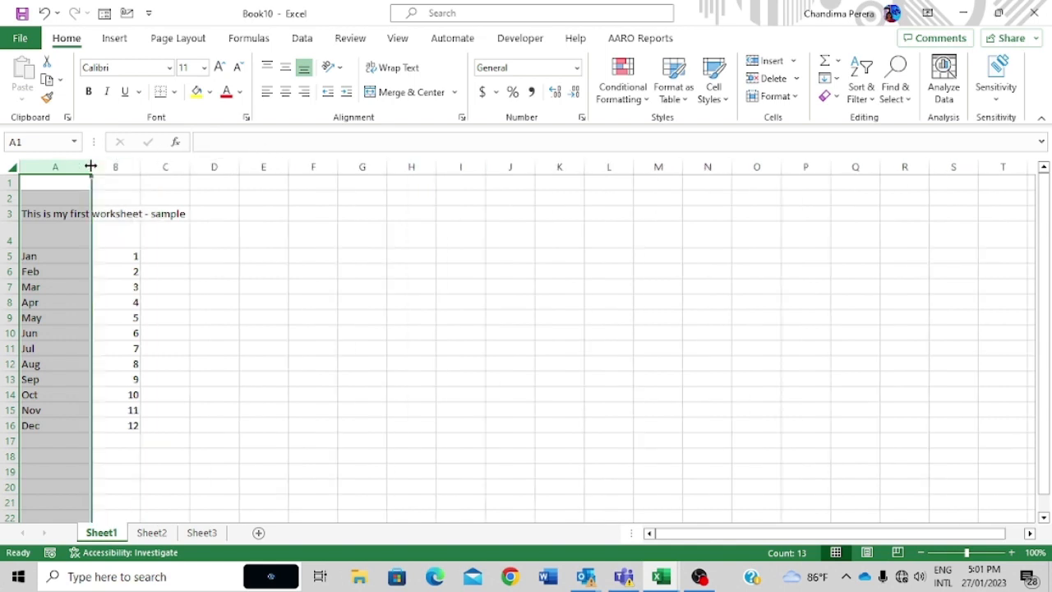
left_click(148, 237)
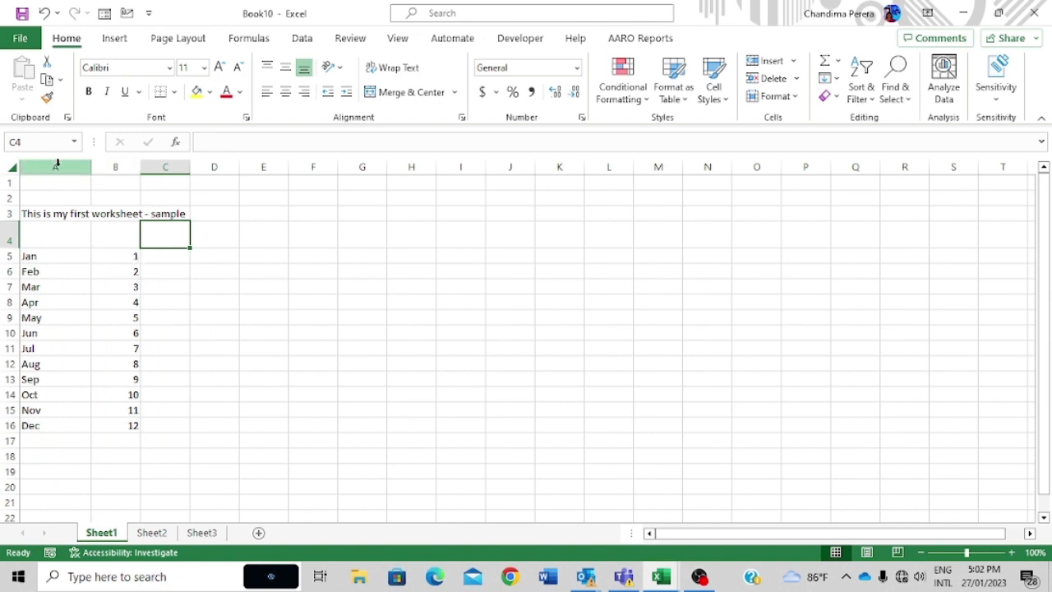
Widen columns A and B together to the same width so they nearly span the worksheet title.
left_click_drag(56, 163, 114, 171)
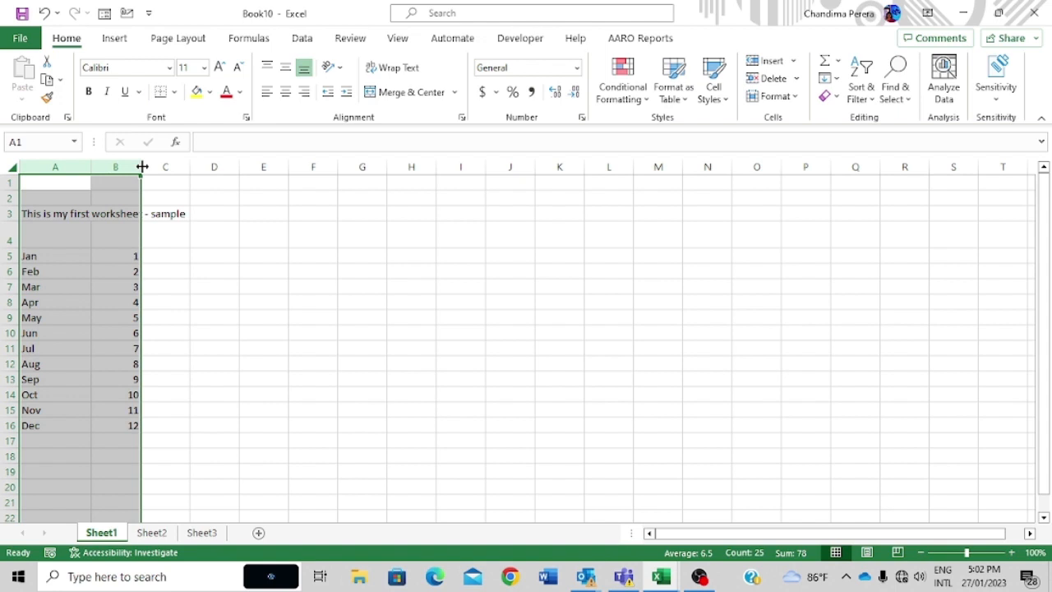
left_click_drag(142, 167, 175, 163)
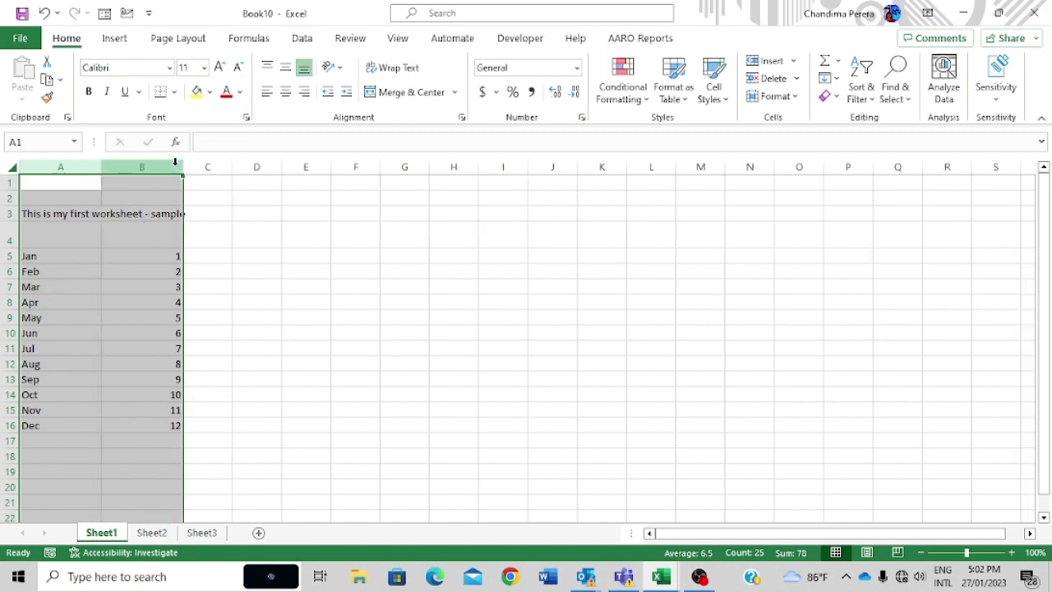
left_click(155, 300)
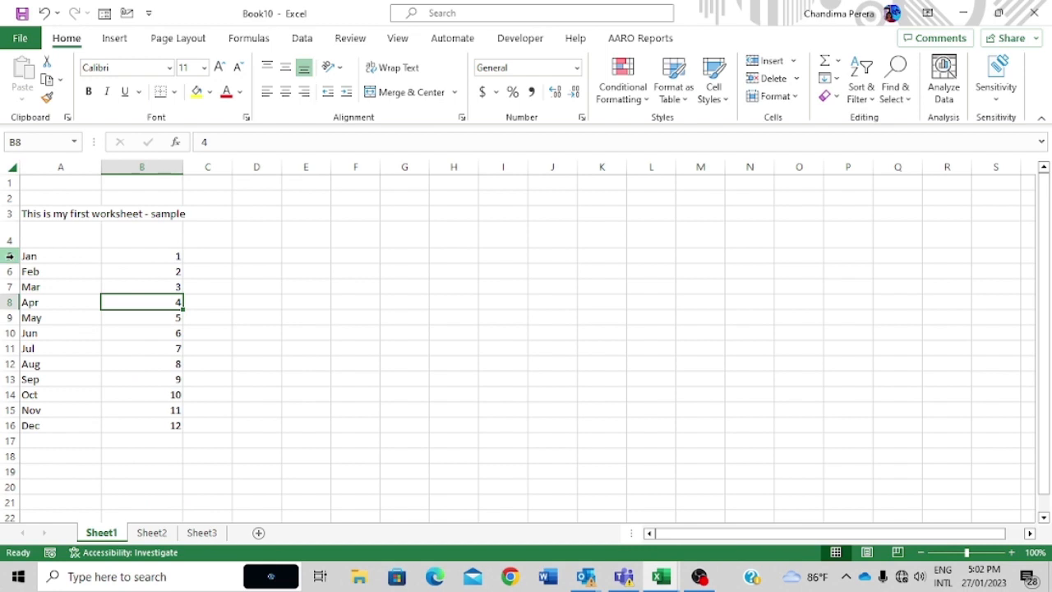
Increase the heights of rows 5 to 16 together, covering Jan through Dec.
left_click_drag(10, 256, 25, 425)
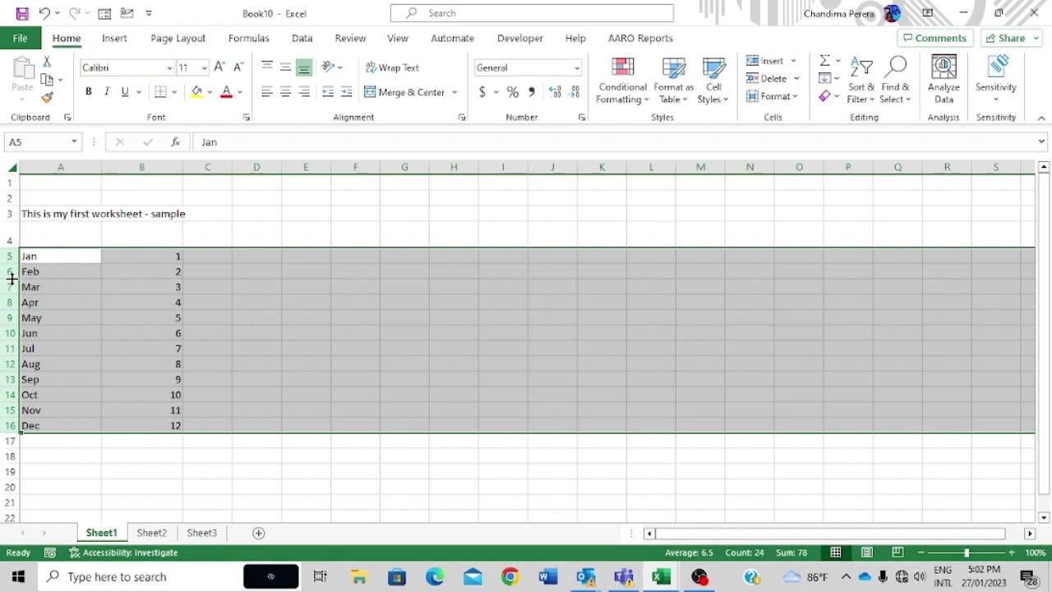
left_click_drag(13, 263, 13, 273)
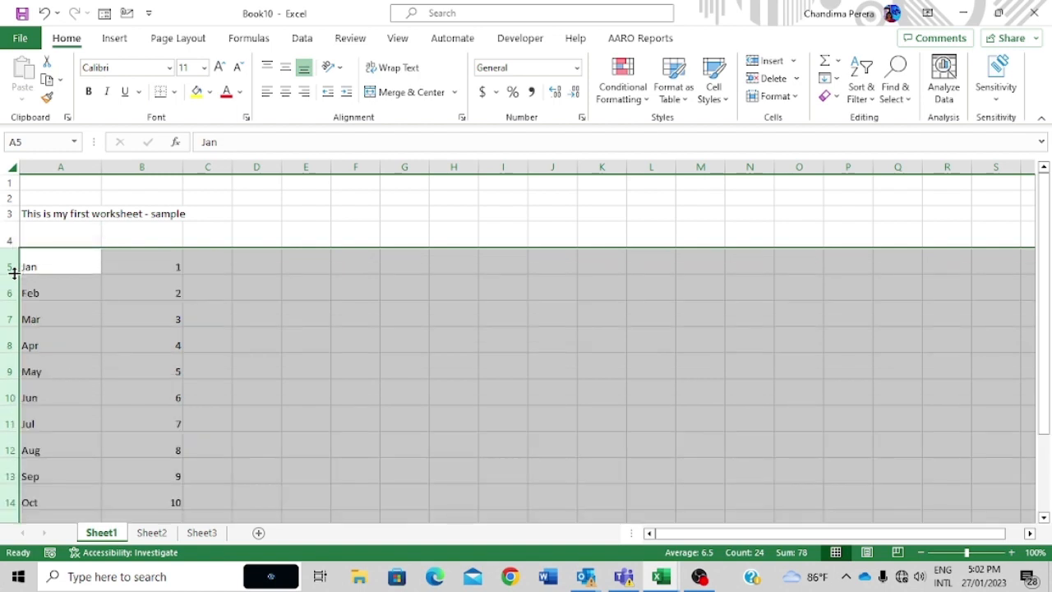
left_click(79, 286)
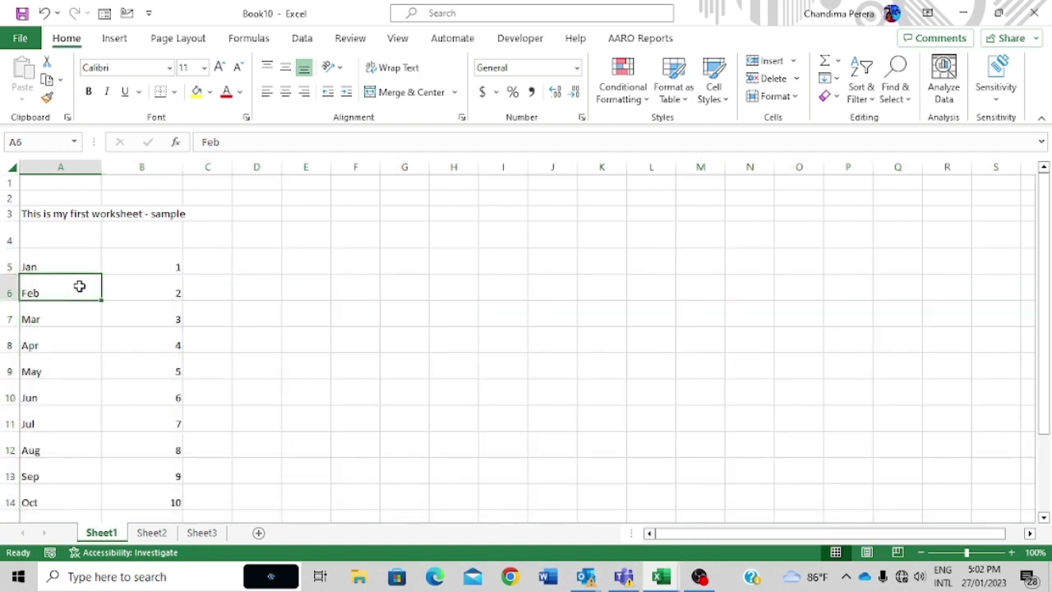
Enter the column headings MONTH in A4 and AMOUNT in B4.
left_click(85, 239)
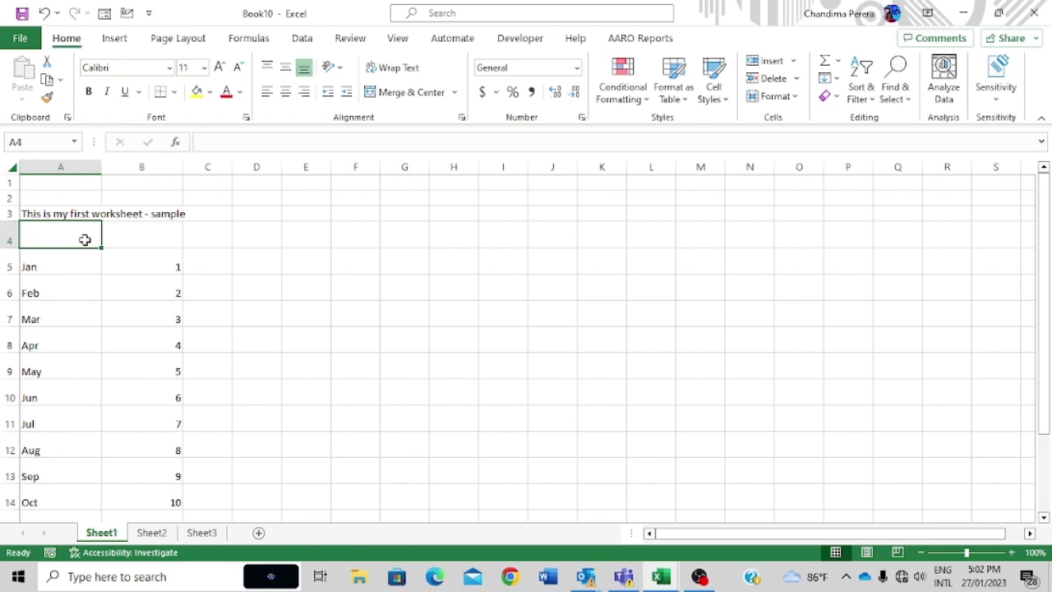
type("MONTH")
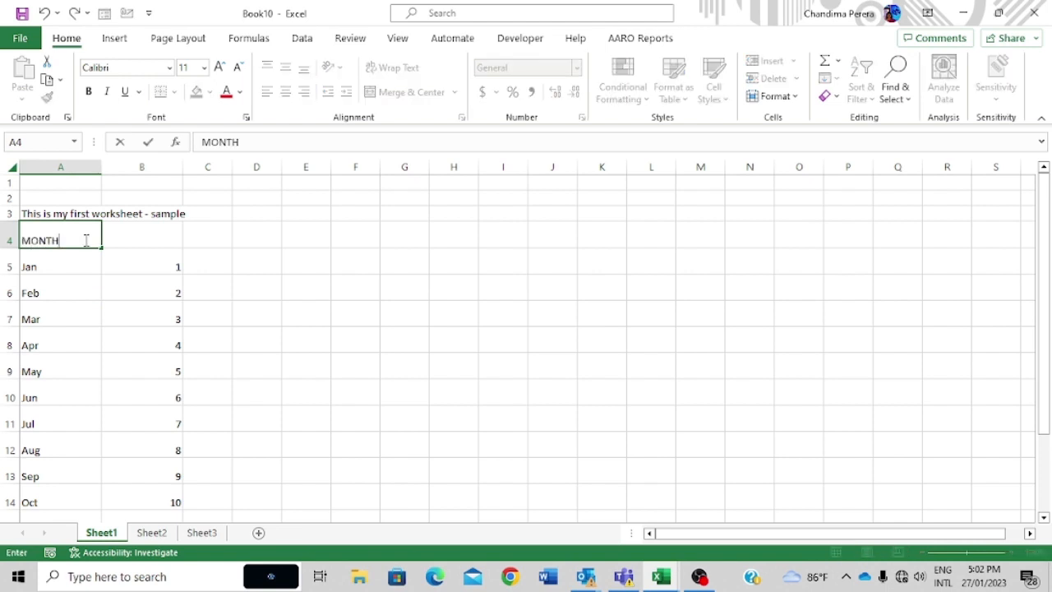
key("Return")
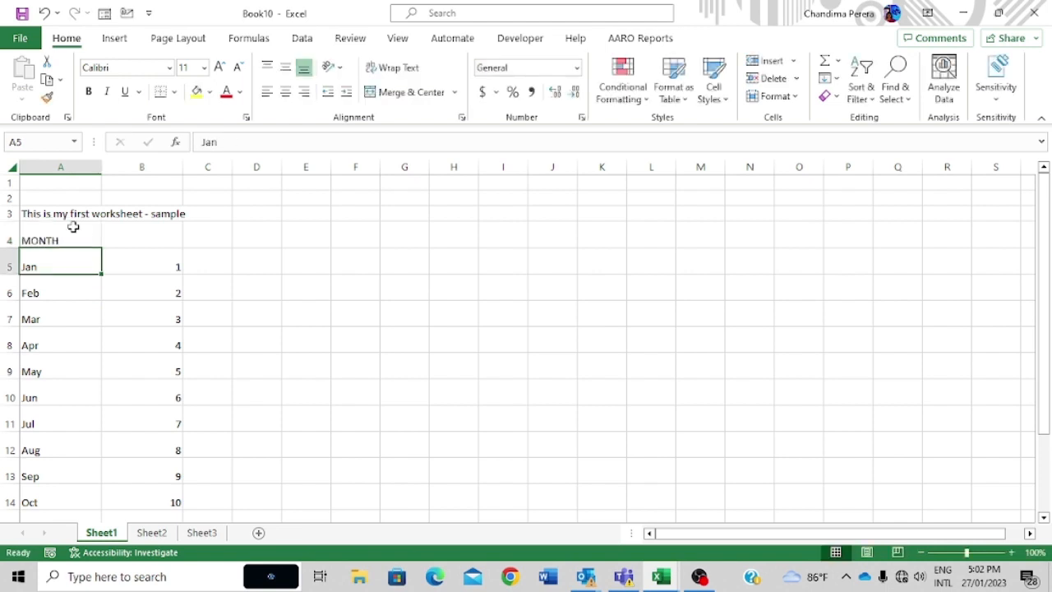
left_click(152, 238)
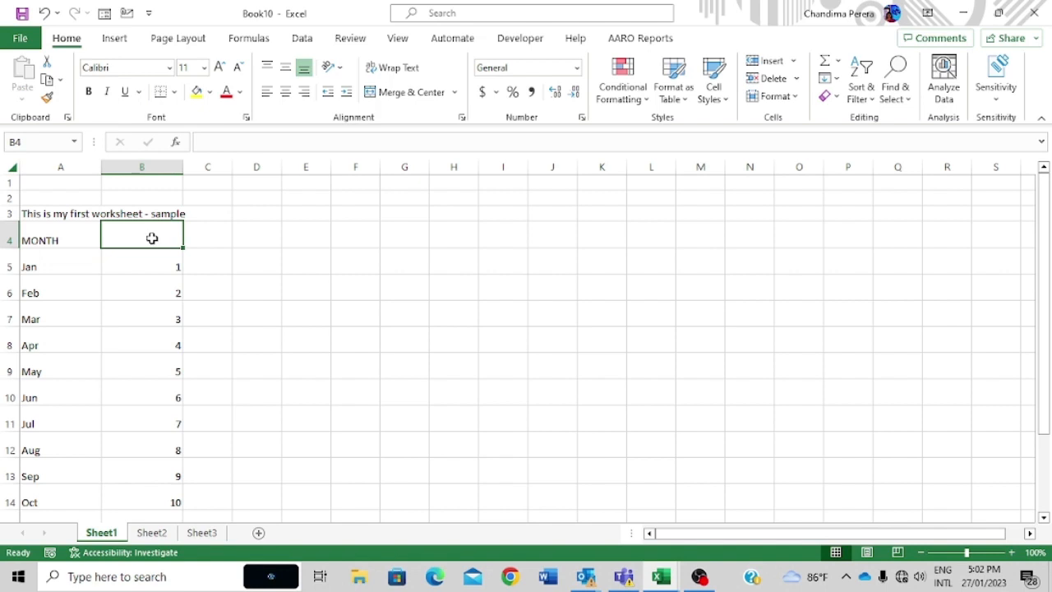
type("aAMOUNT")
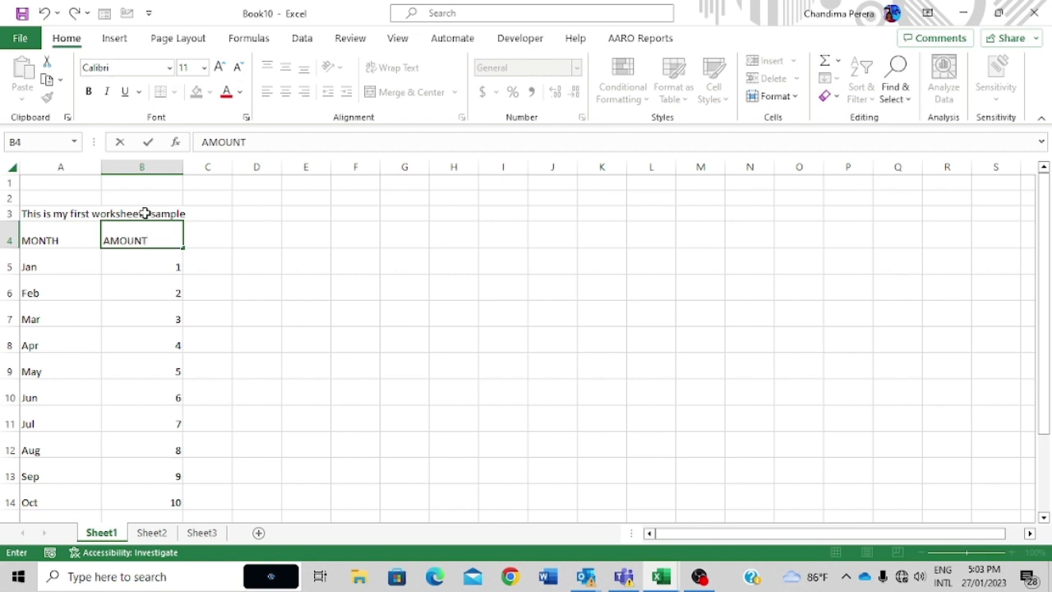
key("Return")
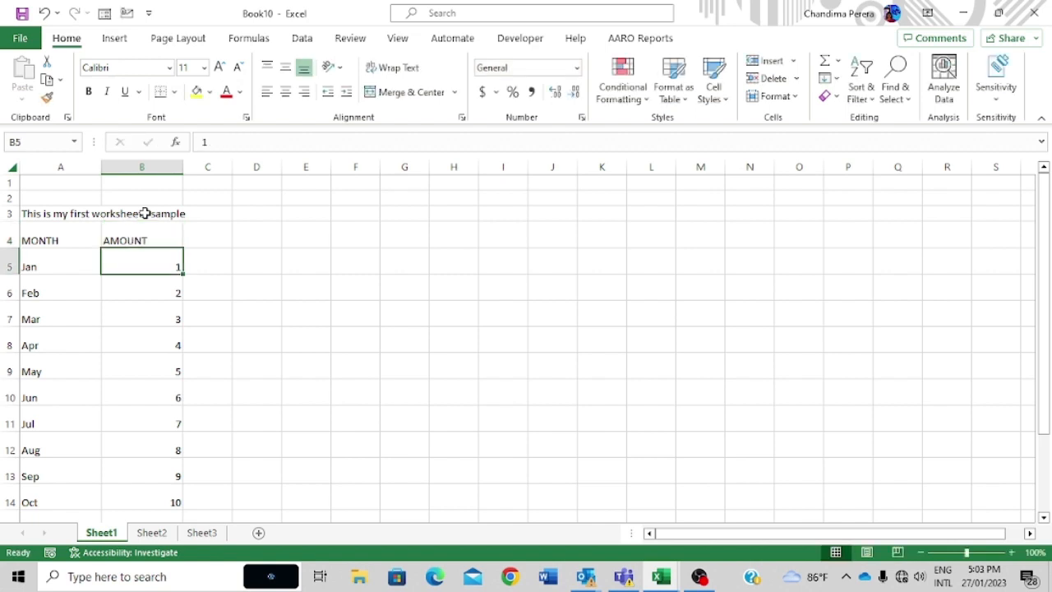
Replace the Jan and Feb amounts in B5 and B6 with 1200 and 2300.
left_click(185, 319)
left_click(149, 261)
scroll(149, 309, "down", 3)
scroll(149, 309, "up", 3)
double_click(142, 262)
type("00")
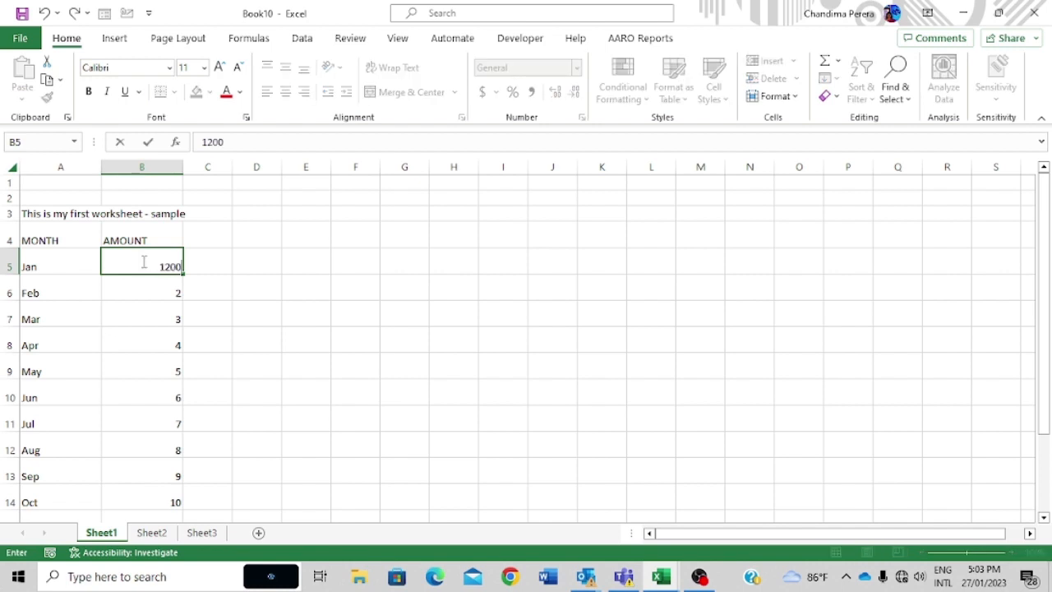
key("Return")
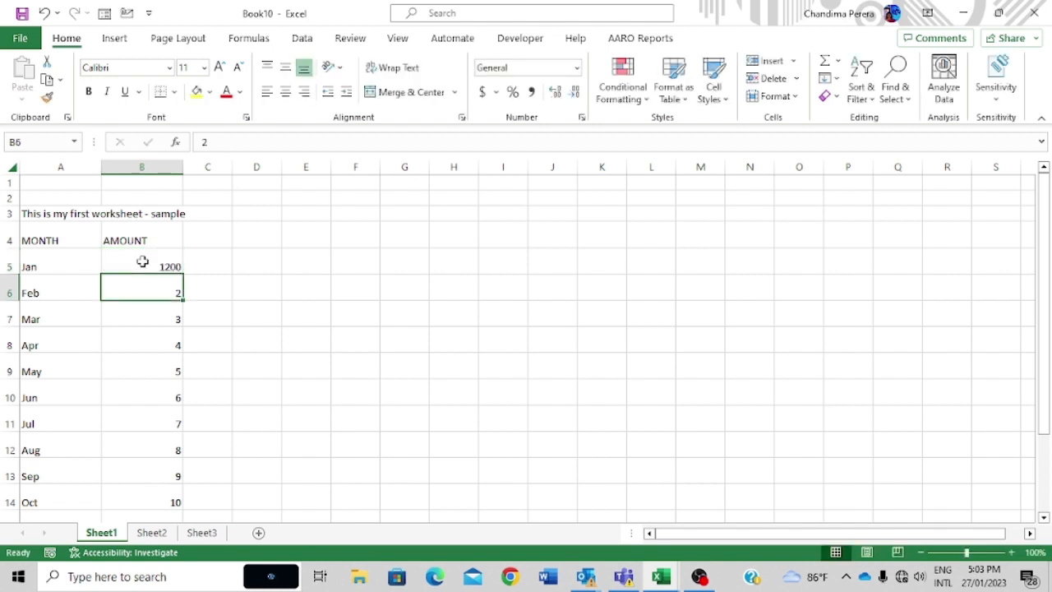
type("2300")
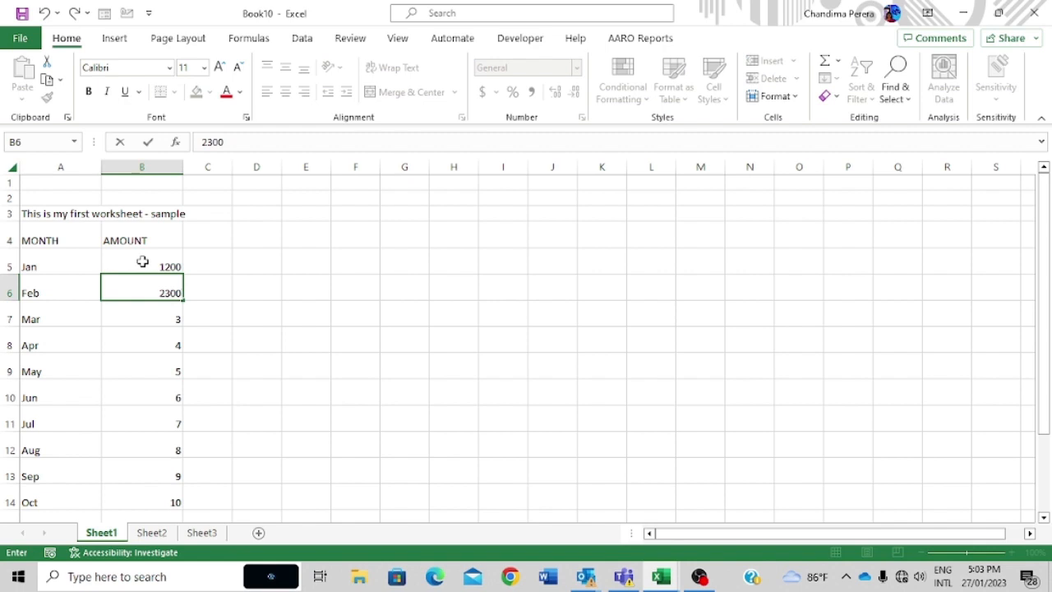
key("Return")
Autofill the number series from the Jan and Feb amounts in B5:B6 down to Oct in B14.
left_click(145, 261)
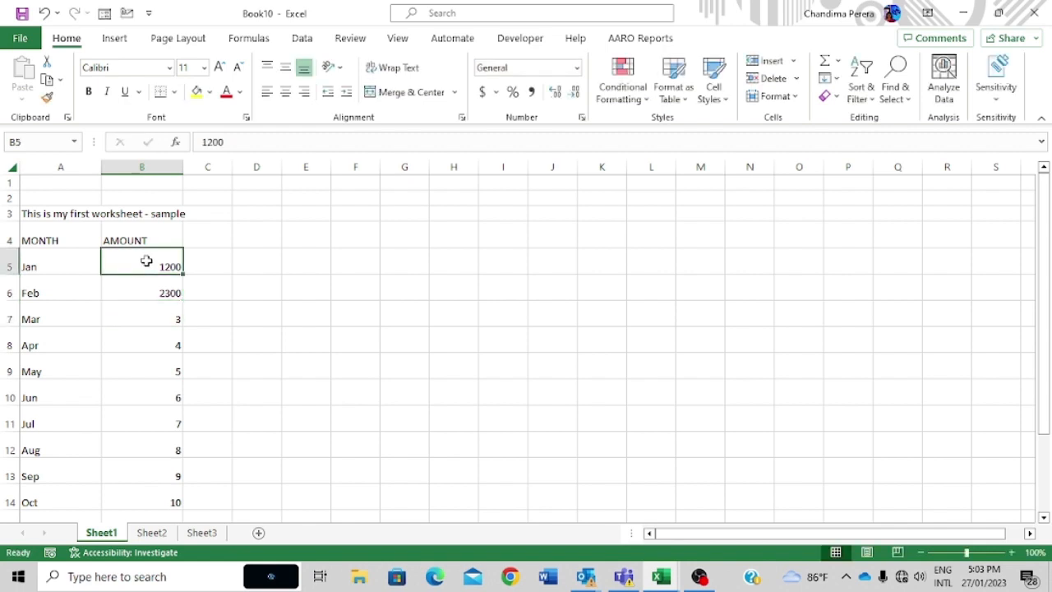
left_click(148, 297)
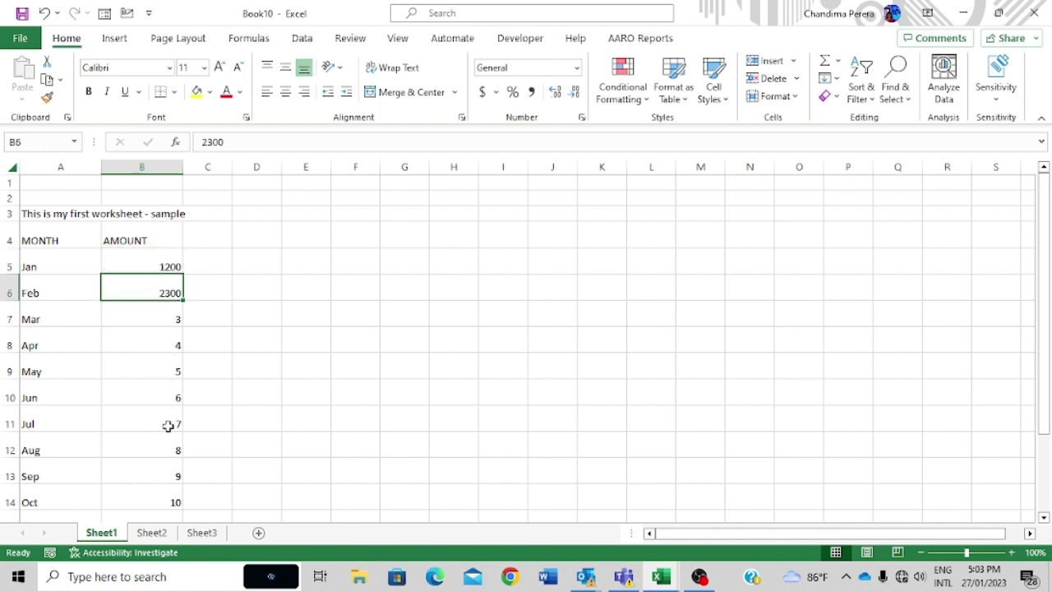
left_click_drag(152, 268, 177, 507)
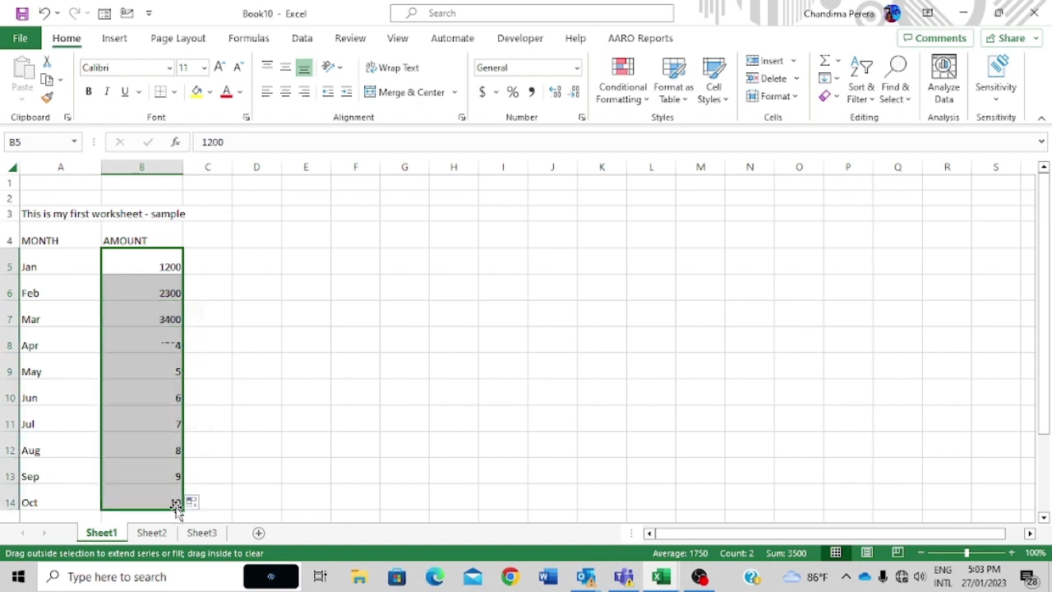
left_click(161, 263)
left_click(148, 286)
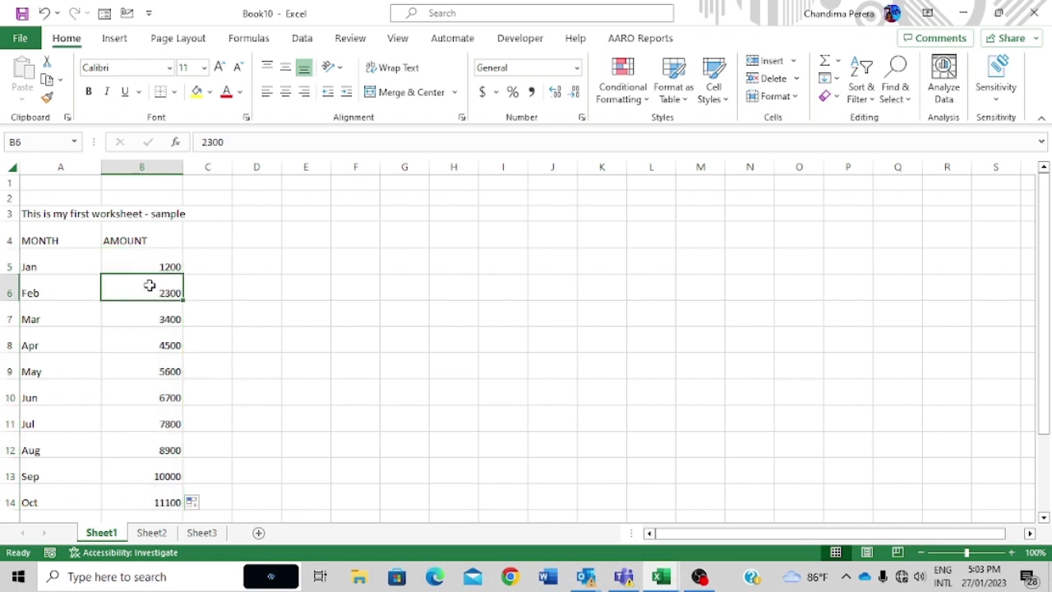
left_click(149, 314)
left_click(153, 346)
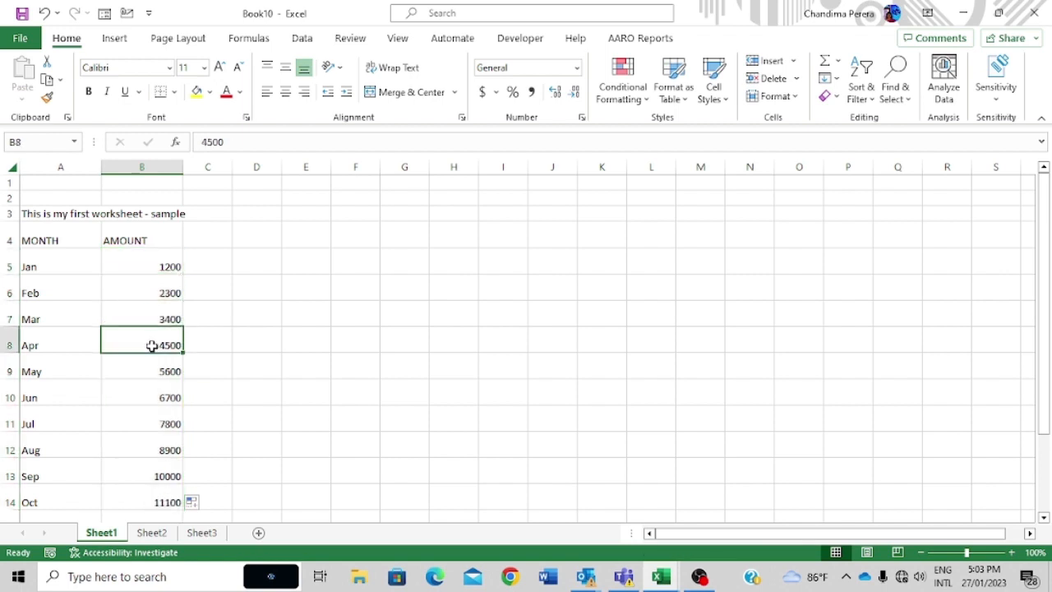
left_click(163, 269)
left_click(160, 291)
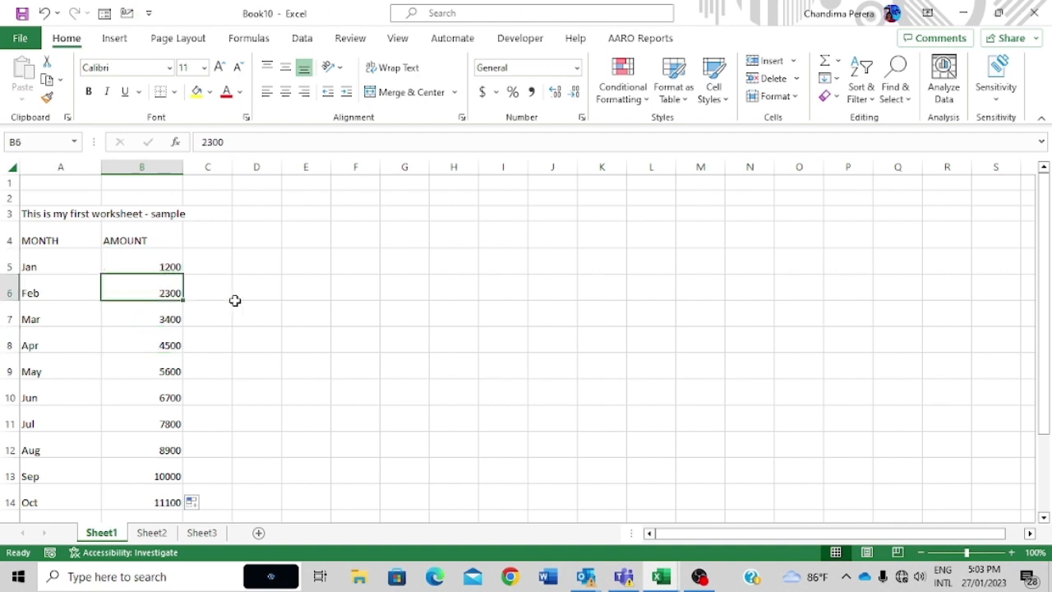
Widen column C to about the width of column B and enter 5% as its heading in C4.
left_click(217, 244)
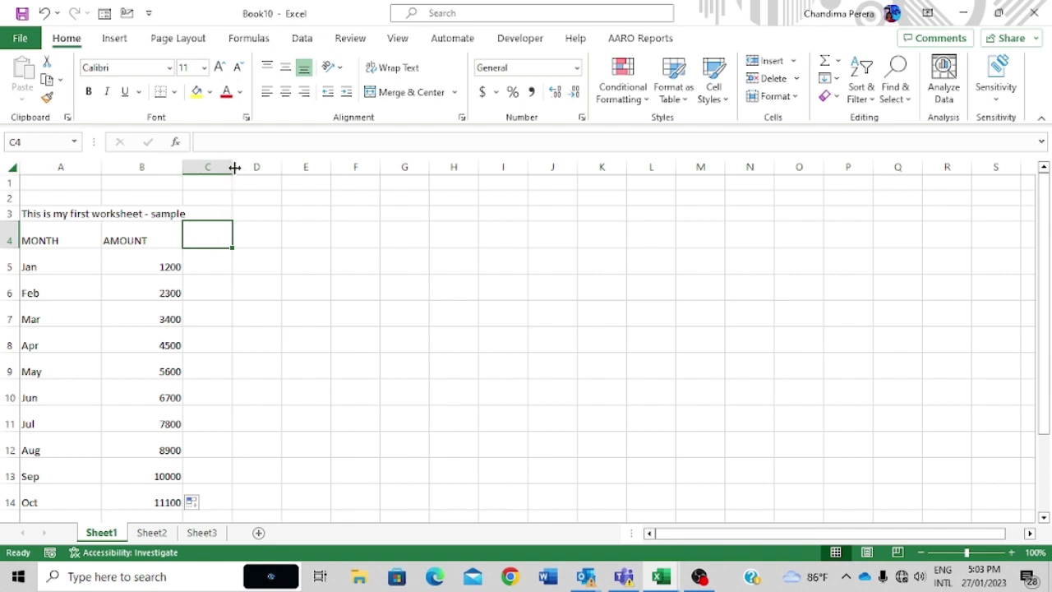
left_click_drag(234, 167, 266, 169)
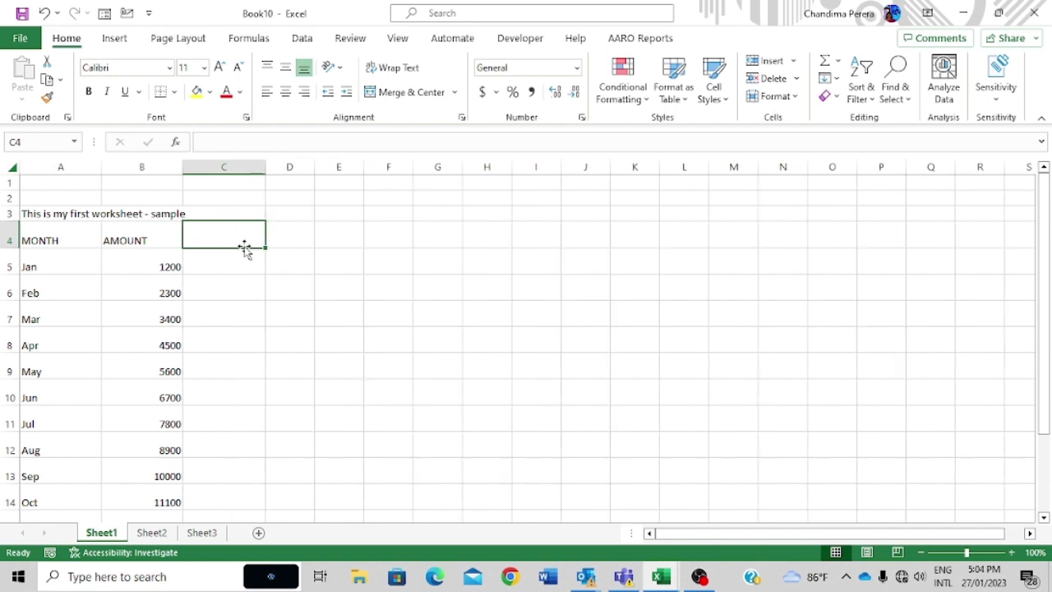
left_click(39, 257)
left_click_drag(38, 298, 35, 321)
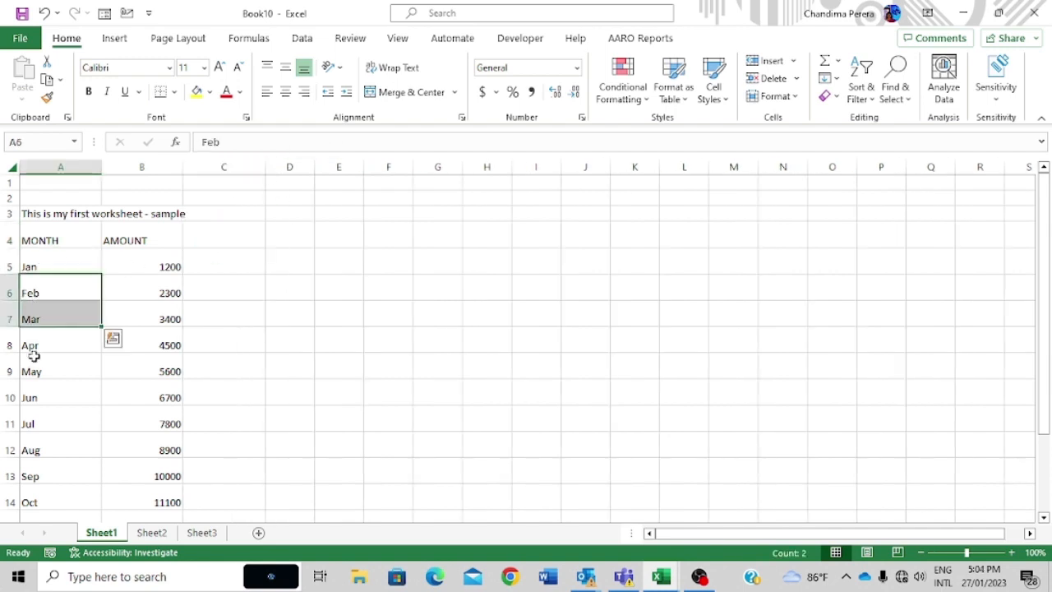
left_click(35, 357)
left_click(146, 258)
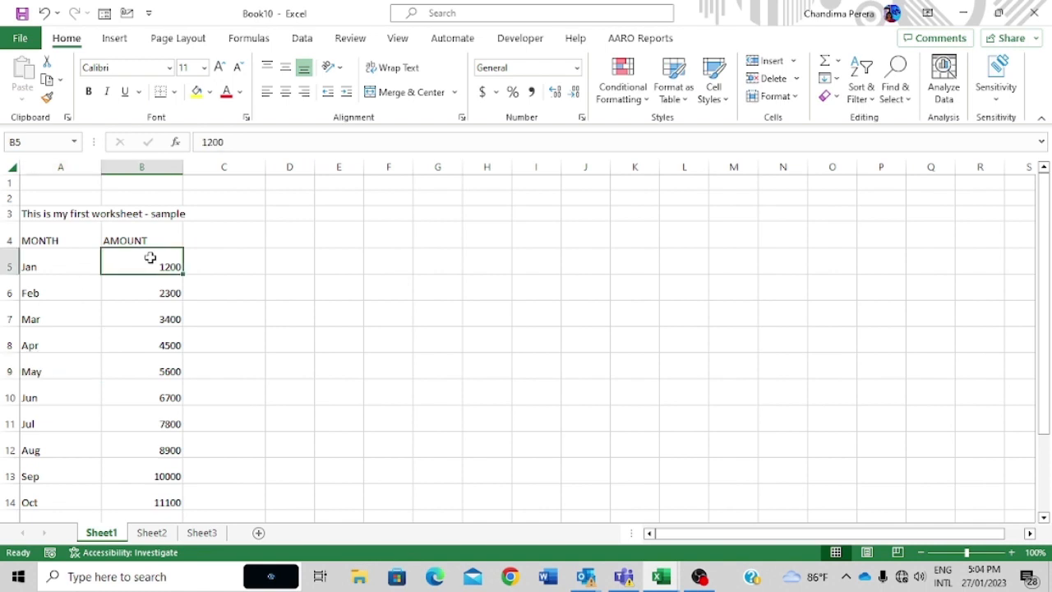
left_click(245, 234)
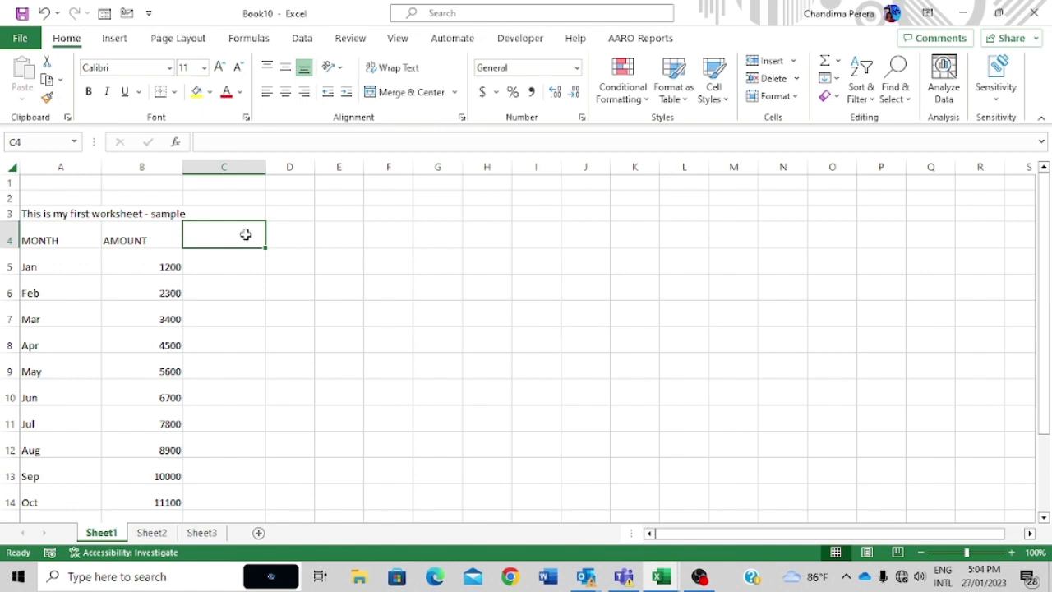
type("5%")
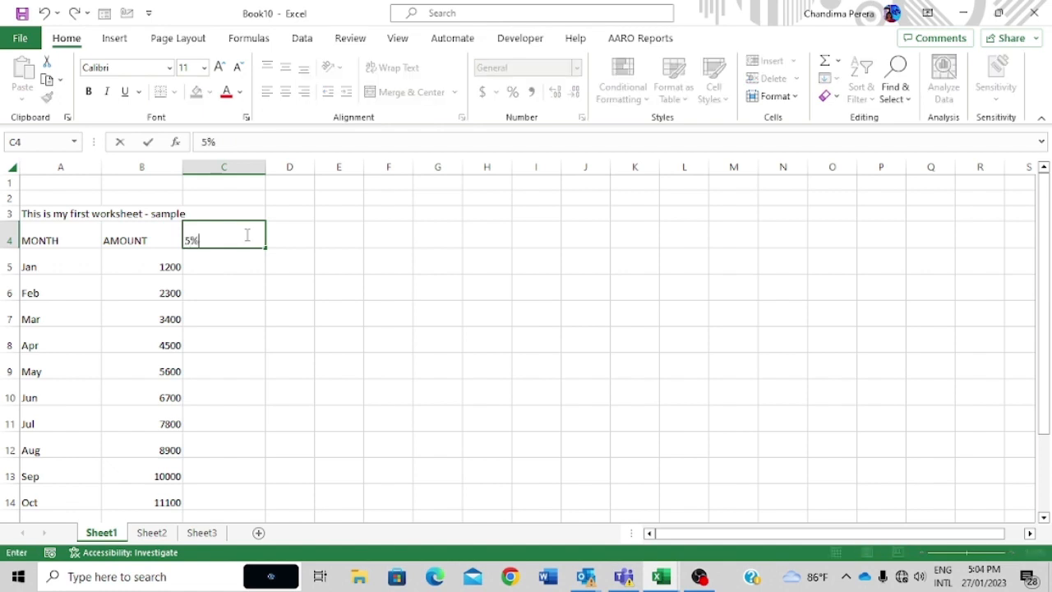
key("Return")
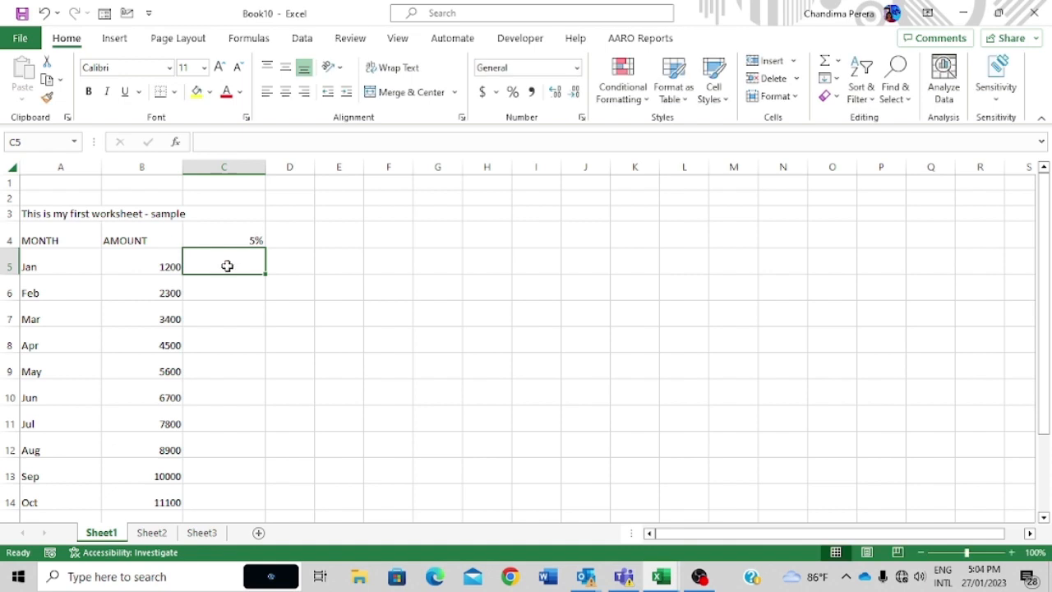
left_click(165, 265)
left_click(236, 259)
left_click(164, 263)
left_click(234, 264)
type("=")
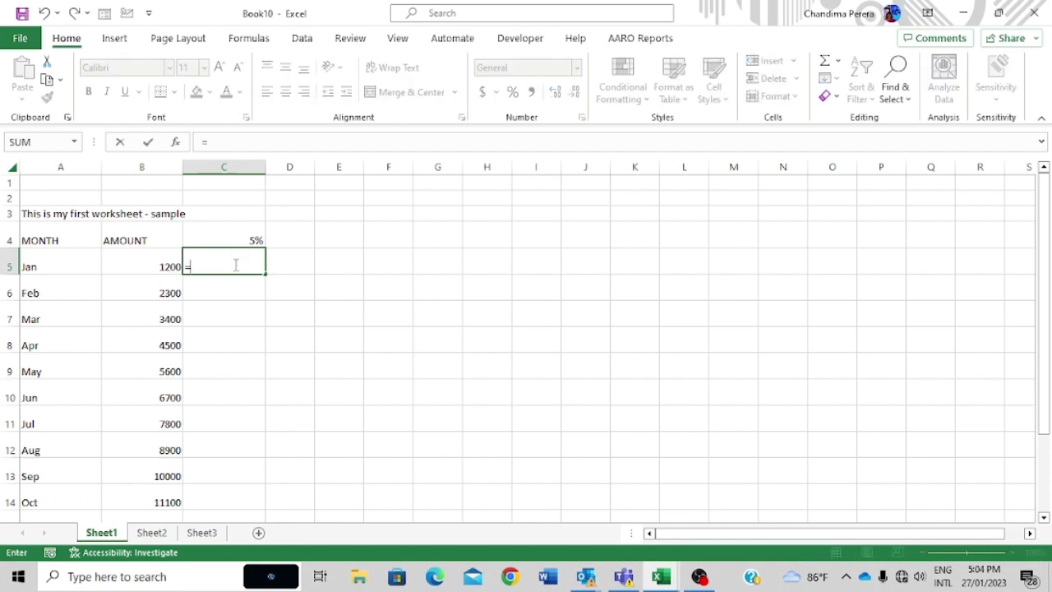
key("Escape")
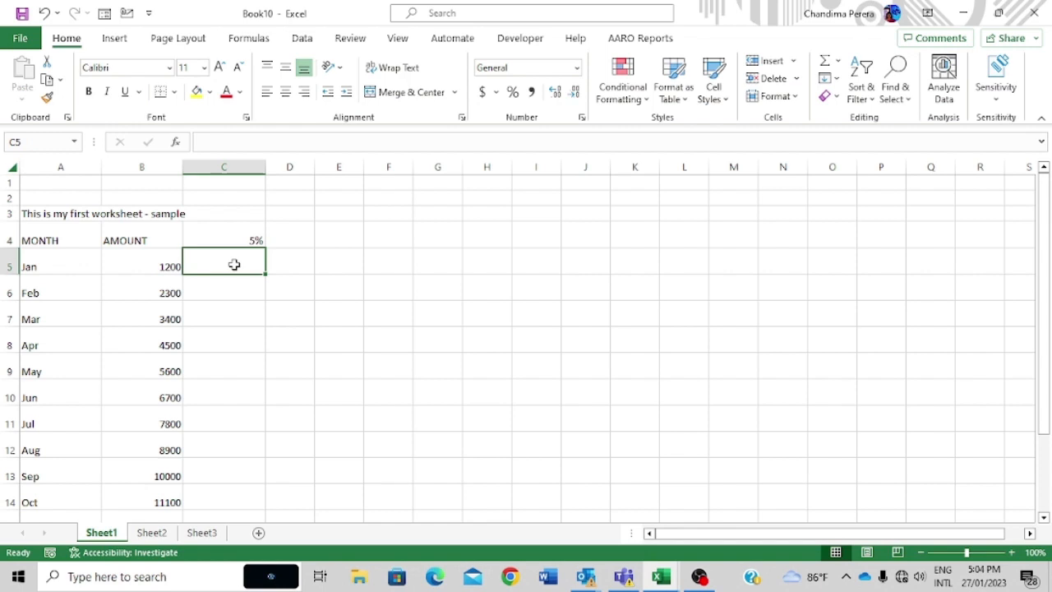
type("+")
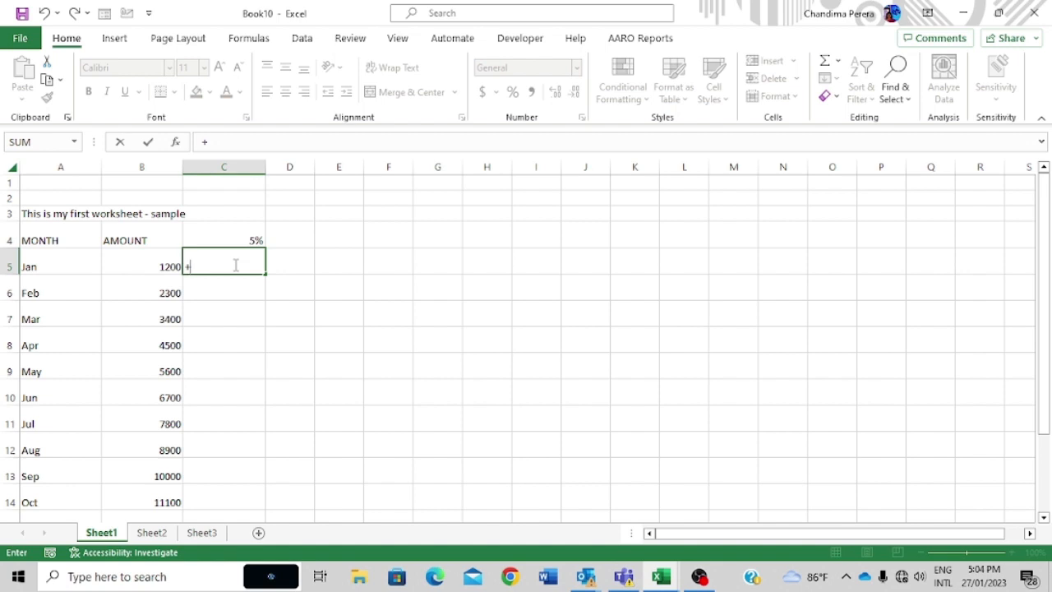
left_click(134, 261)
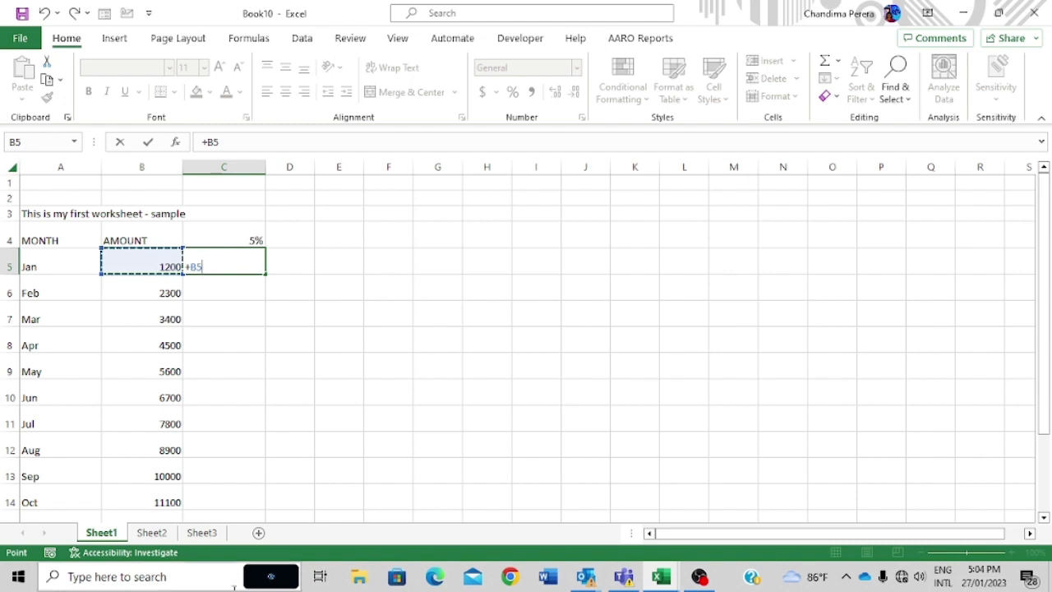
left_click(185, 577)
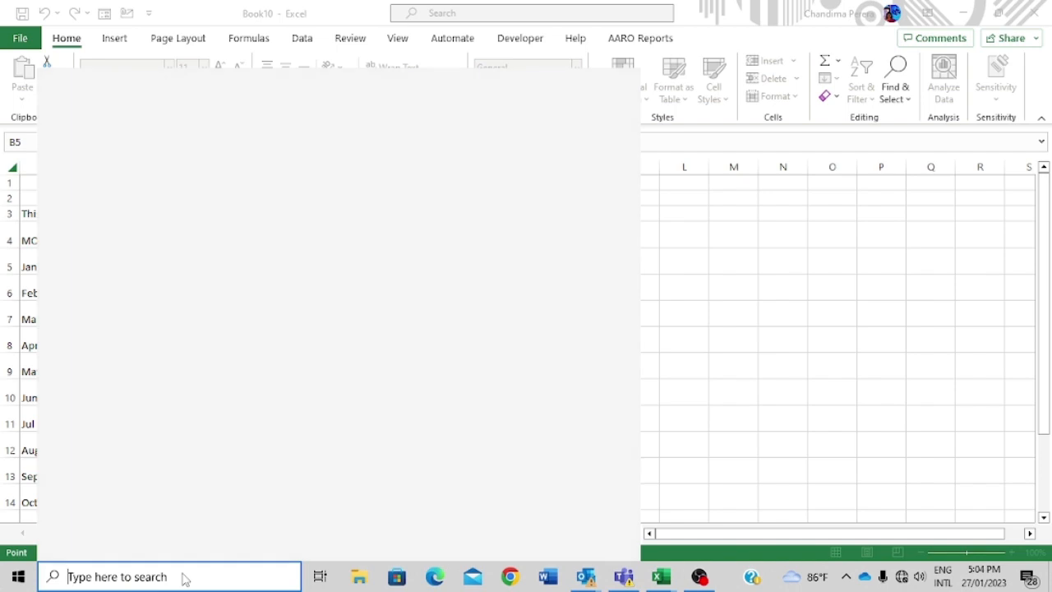
left_click(794, 313)
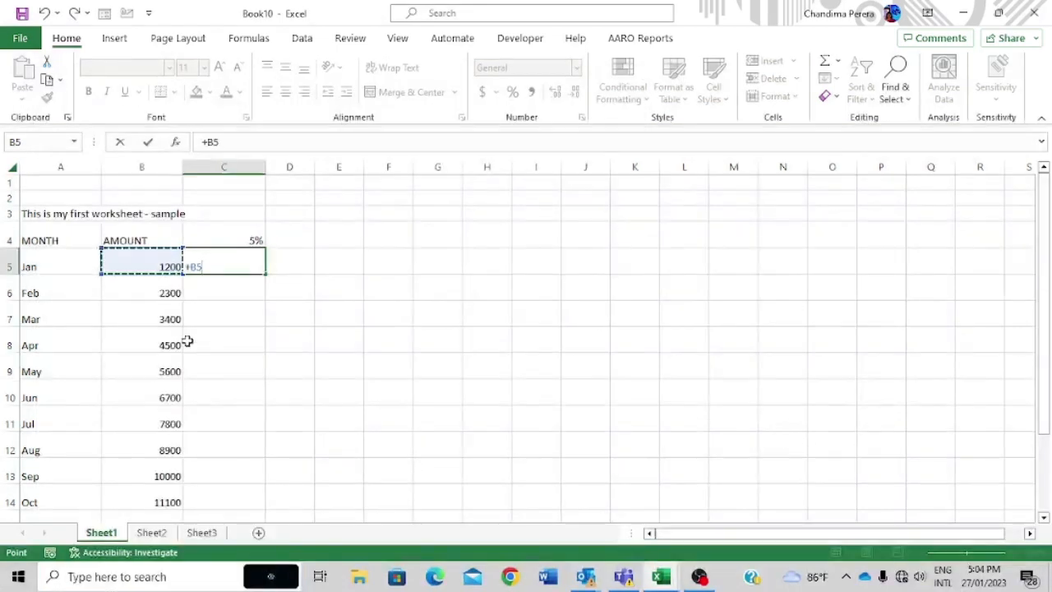
key("Escape")
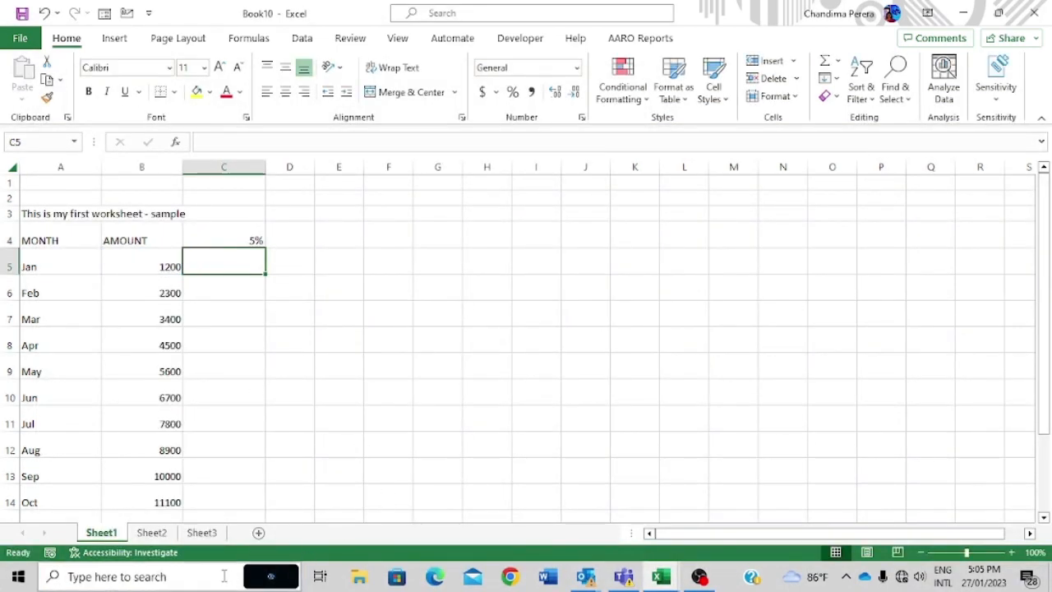
Open the Windows On-Screen Keyboard by searching for OSK and place it beside the month and amount data.
left_click(224, 577)
type("OSK")
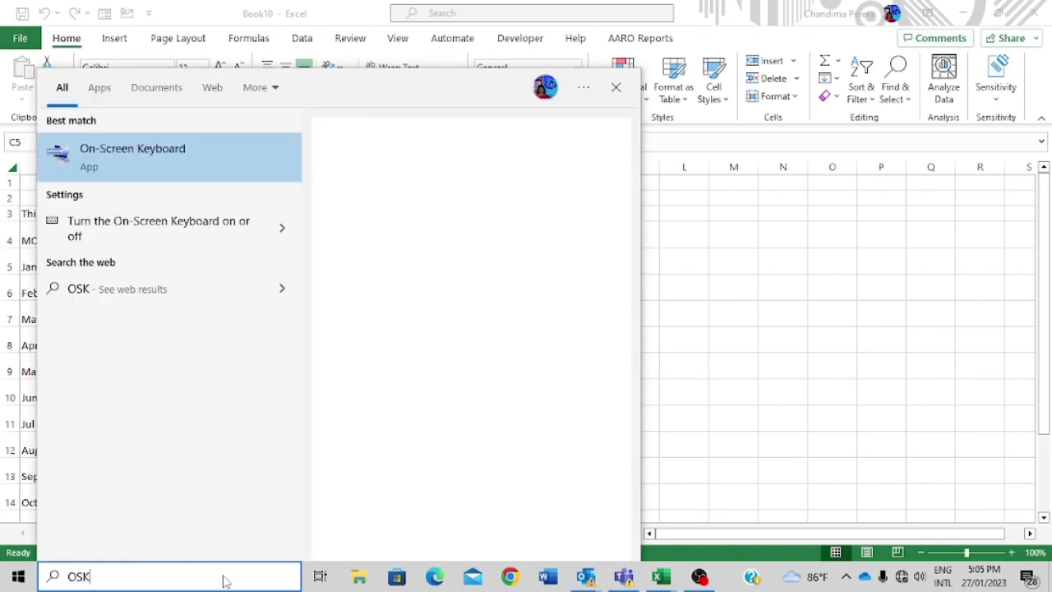
key("Return")
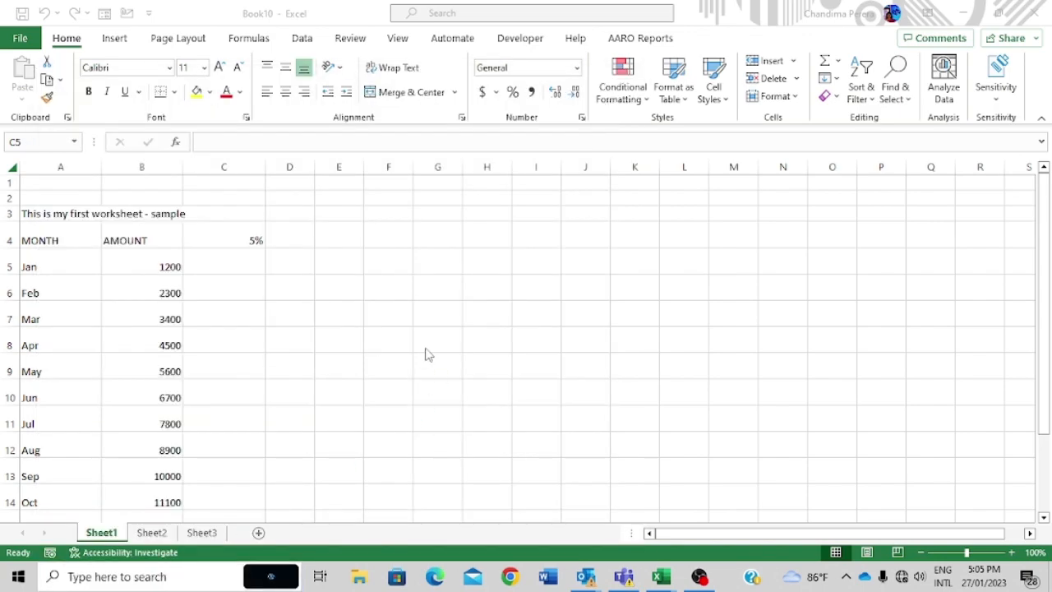
left_click_drag(439, 381, 669, 182)
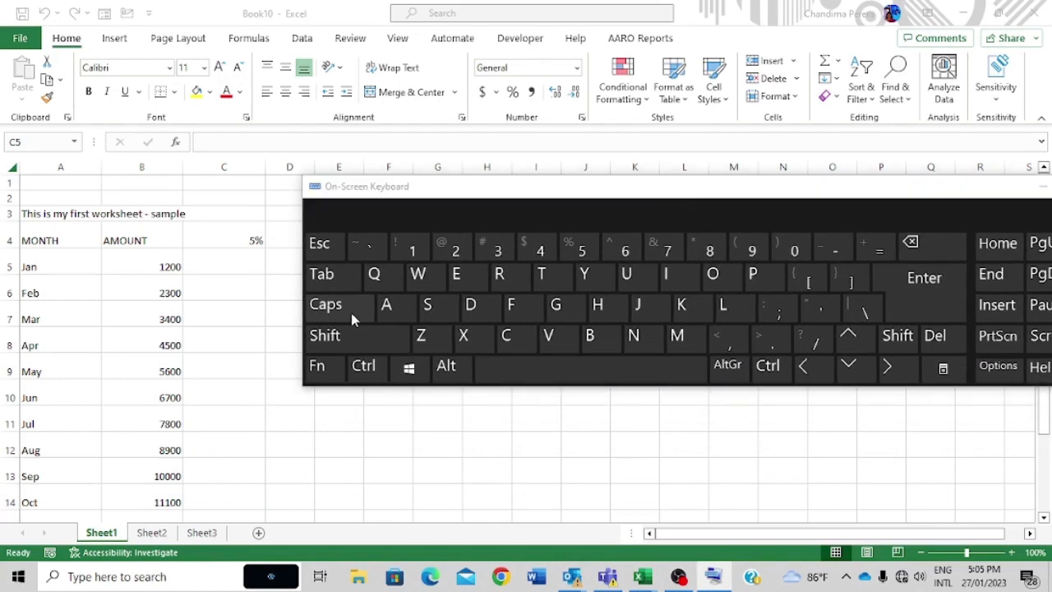
Enter the formula =B5*C4 in C5 using the on-screen keyboard to calculate 5% of the Jan amount, and check it.
left_click(230, 266)
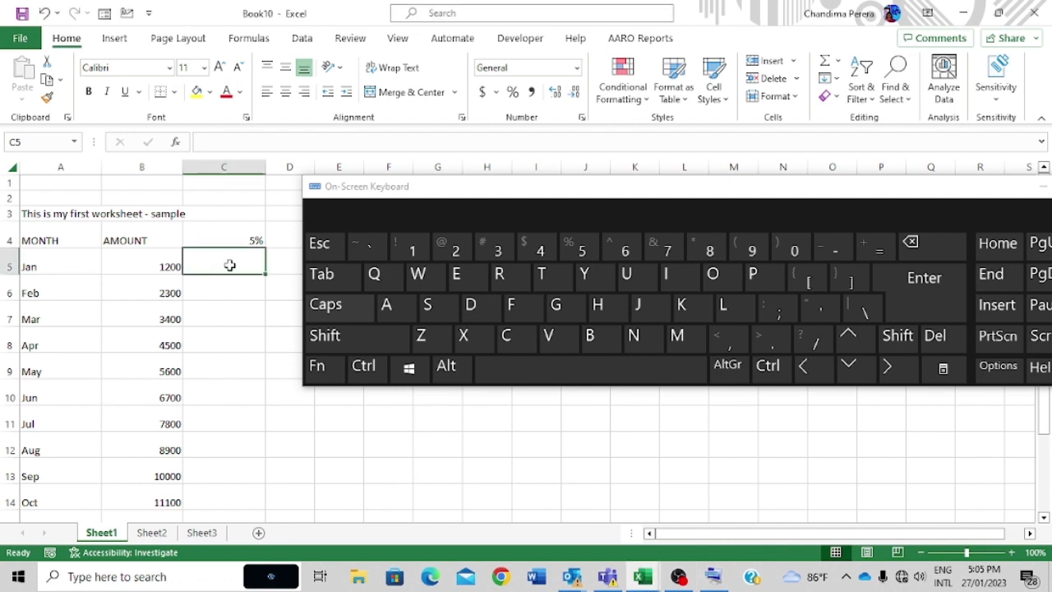
left_click(880, 251)
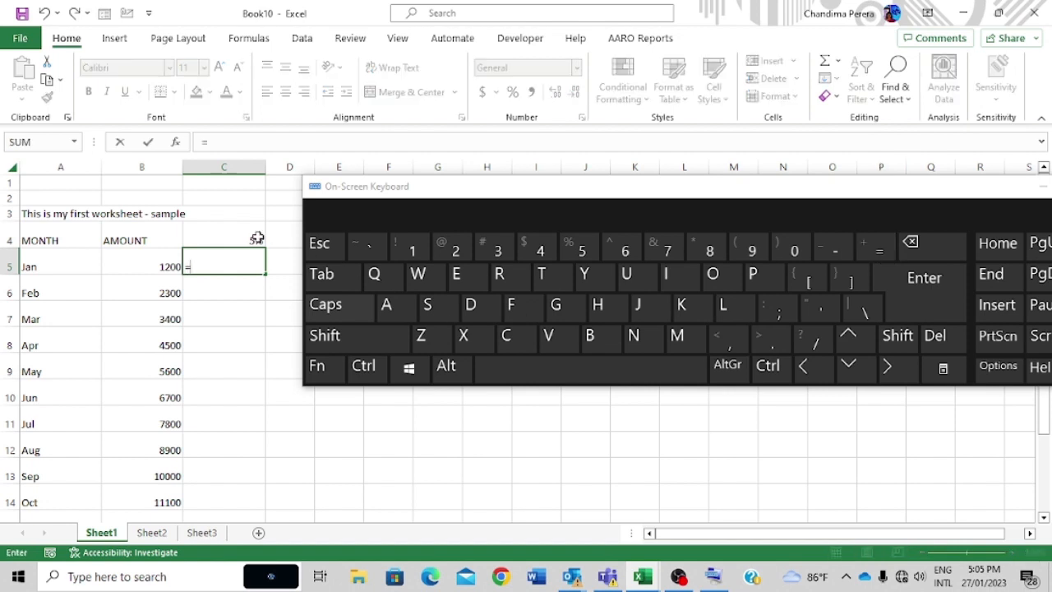
left_click(146, 264)
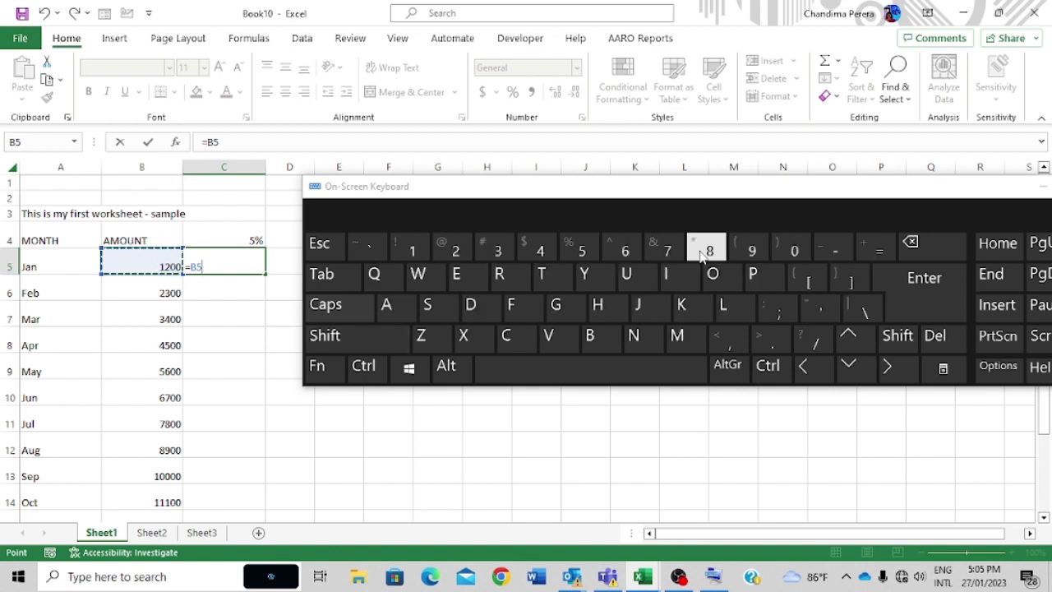
left_click(358, 345)
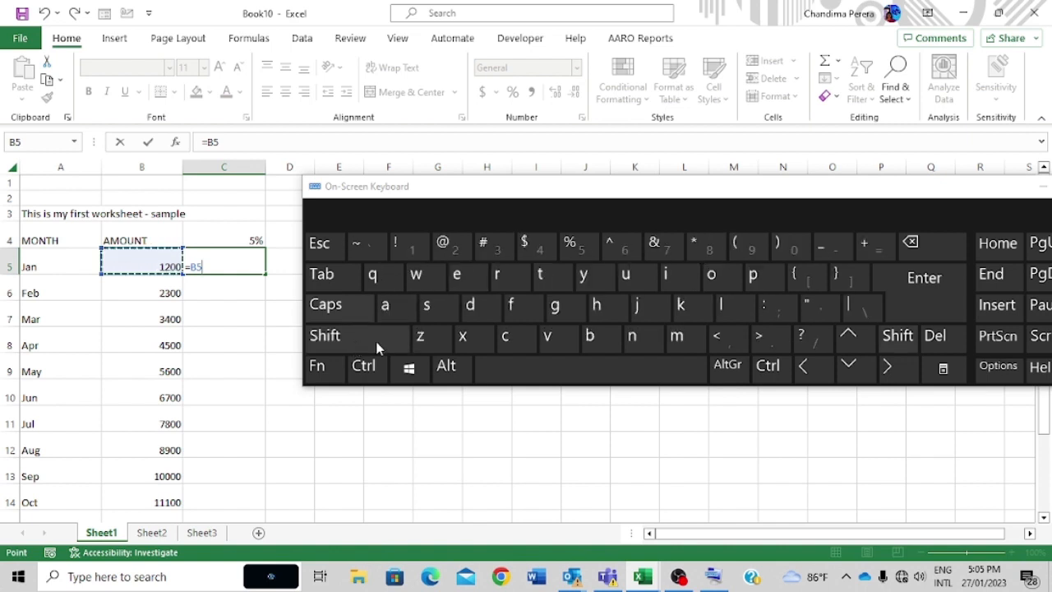
left_click(705, 248)
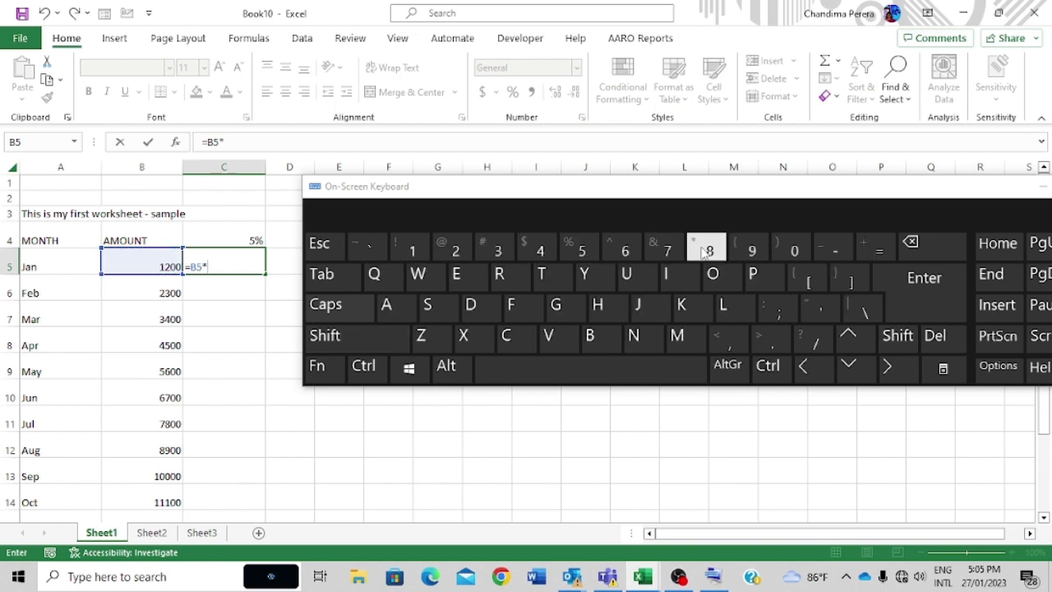
left_click(237, 238)
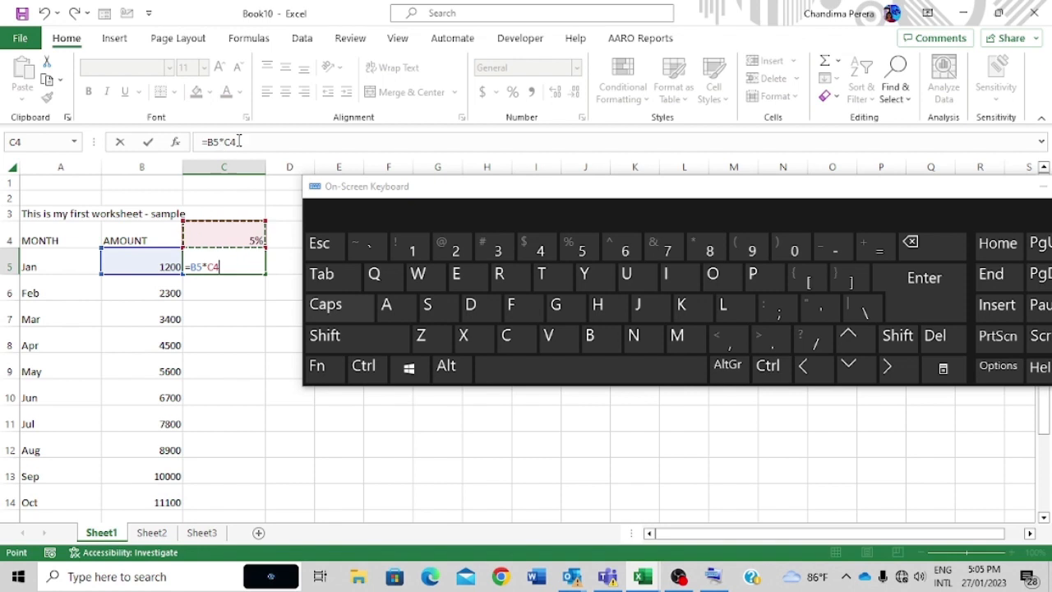
left_click(911, 310)
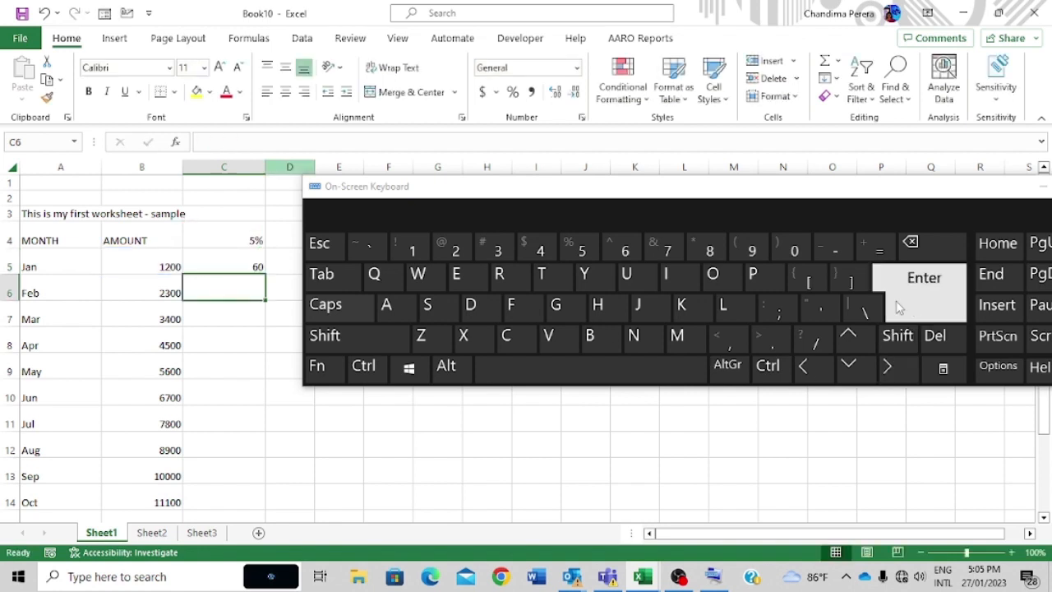
left_click(231, 261)
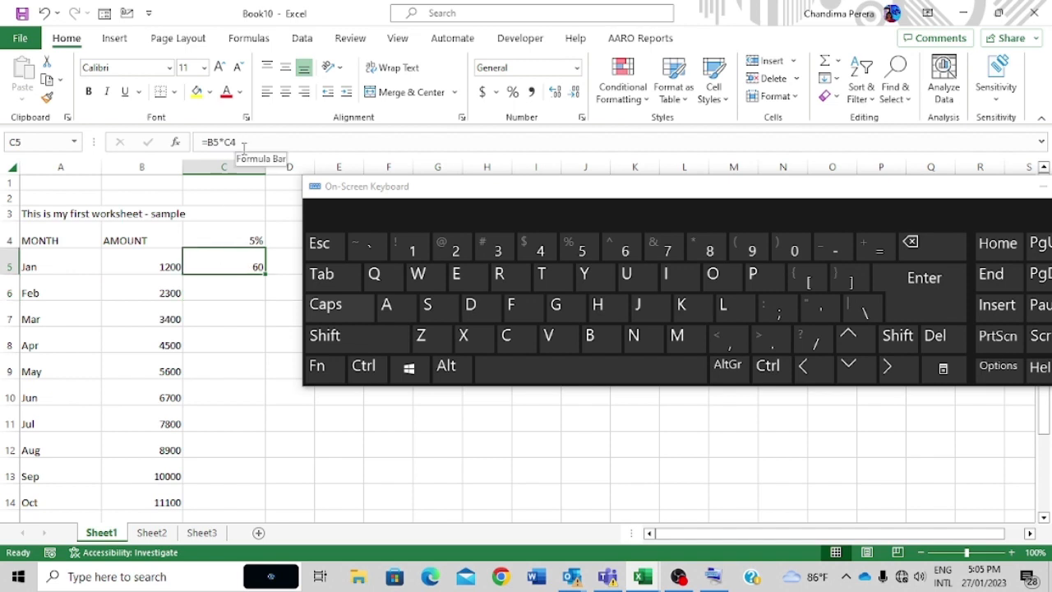
Enter the formula =B6*C4 in C6 to calculate 5% of the Feb amount.
left_click(231, 286)
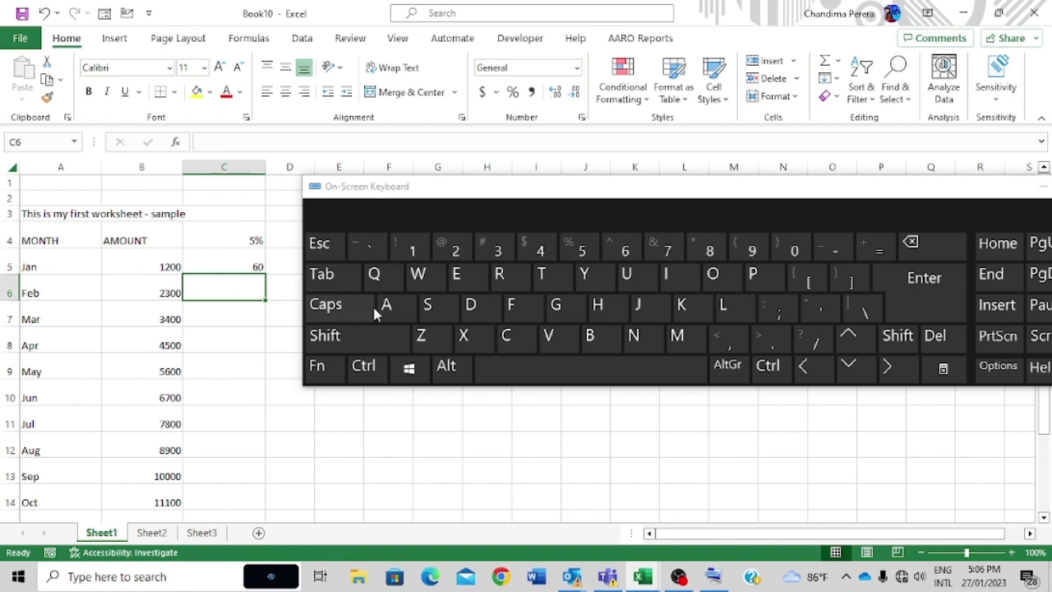
left_click(877, 249)
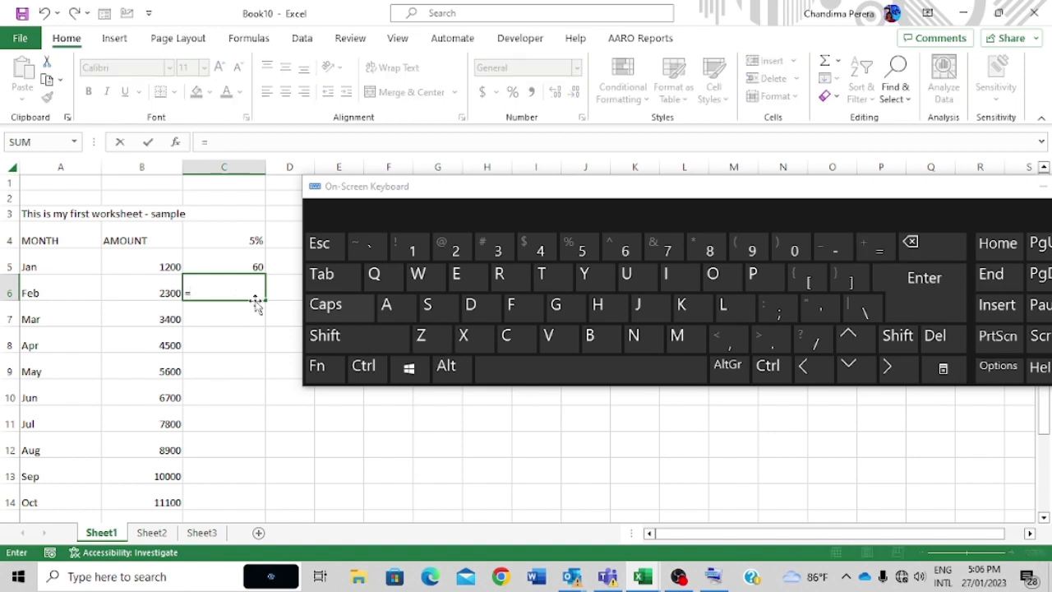
left_click(154, 286)
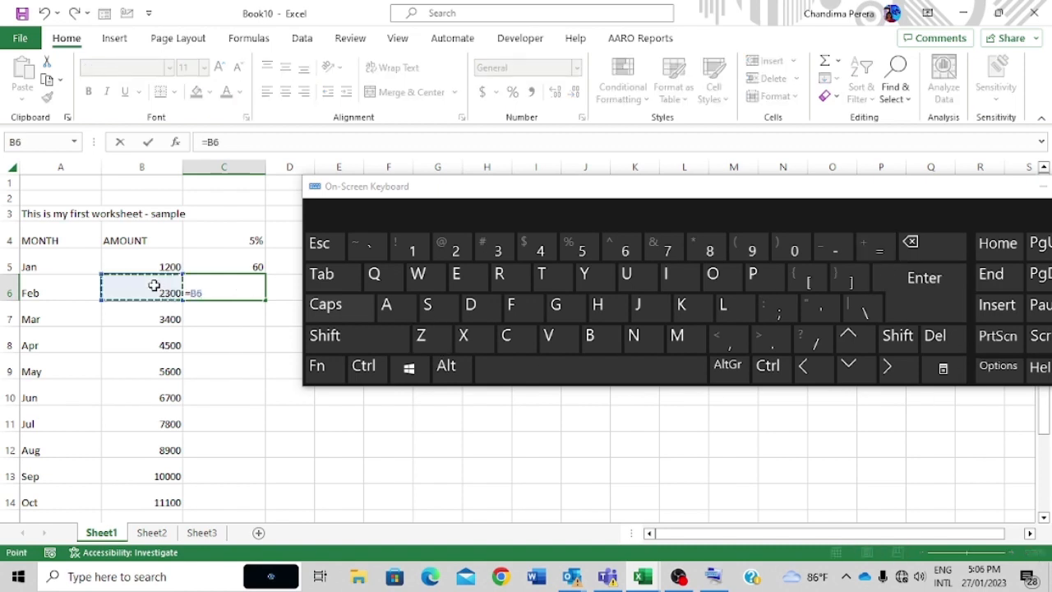
left_click(333, 343)
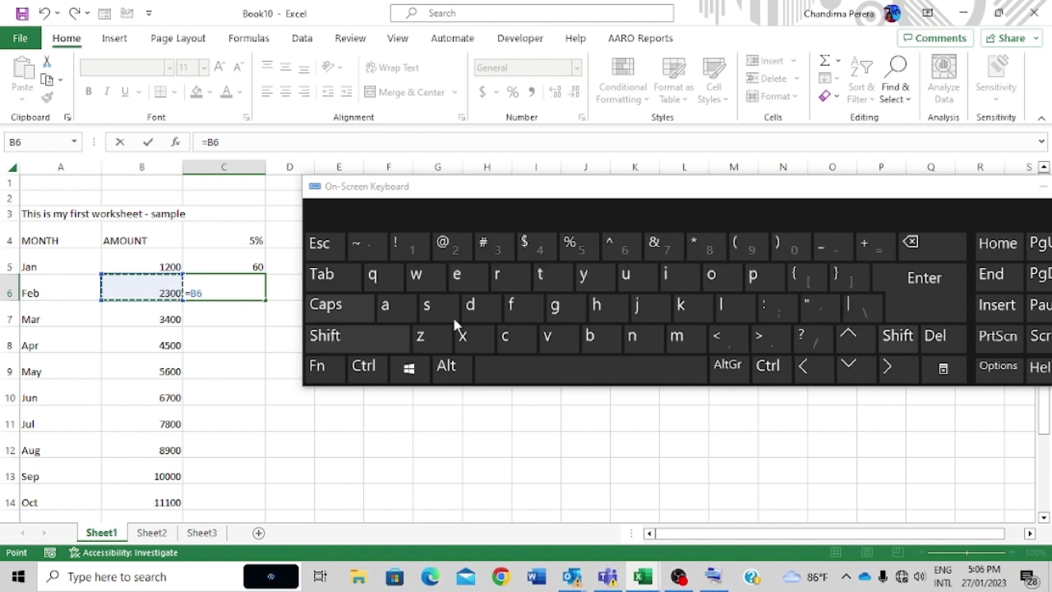
left_click(706, 248)
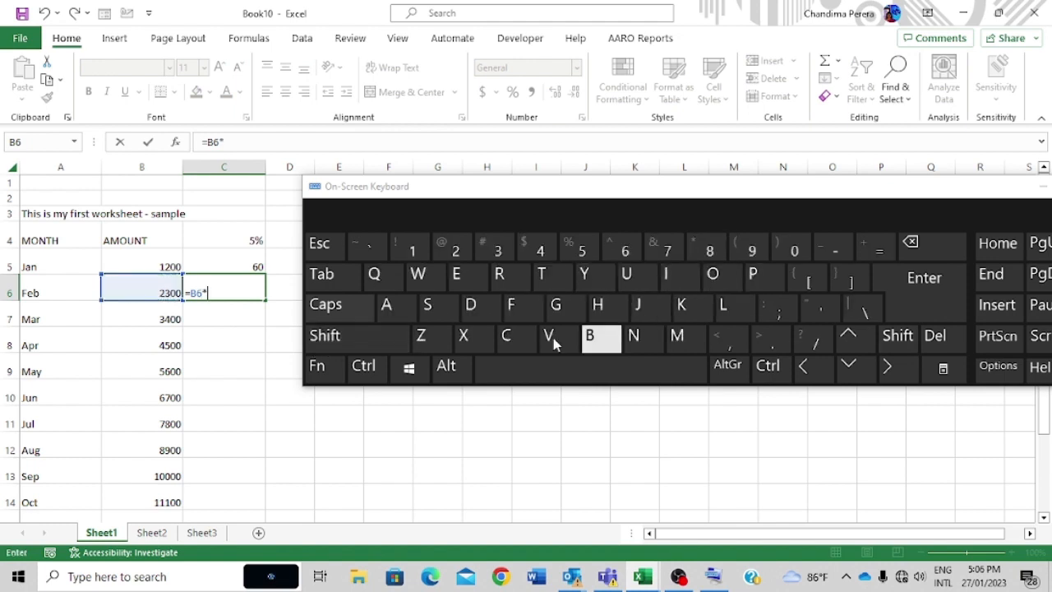
left_click(248, 239)
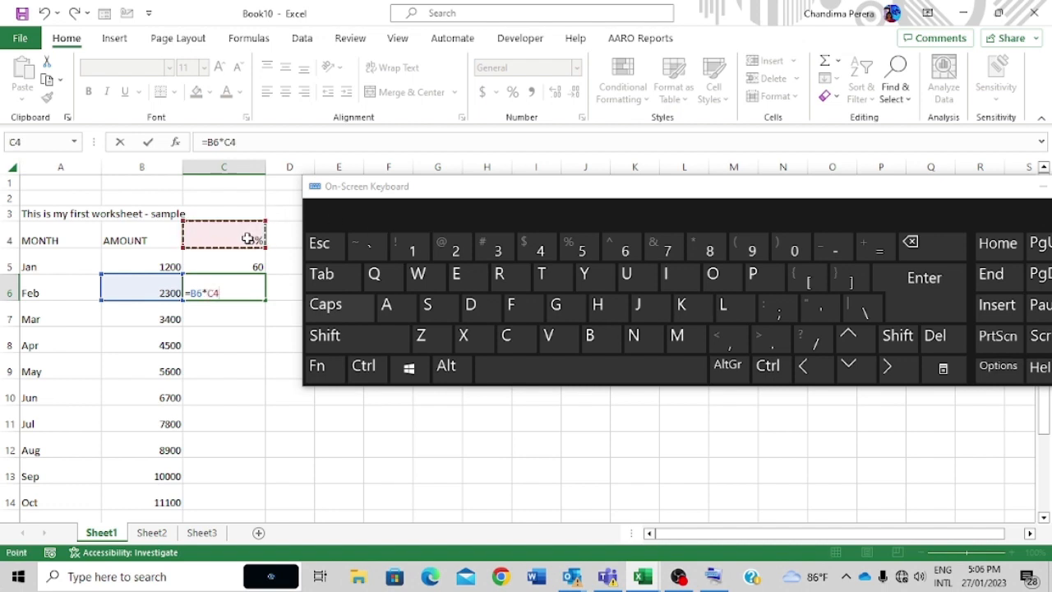
left_click(918, 289)
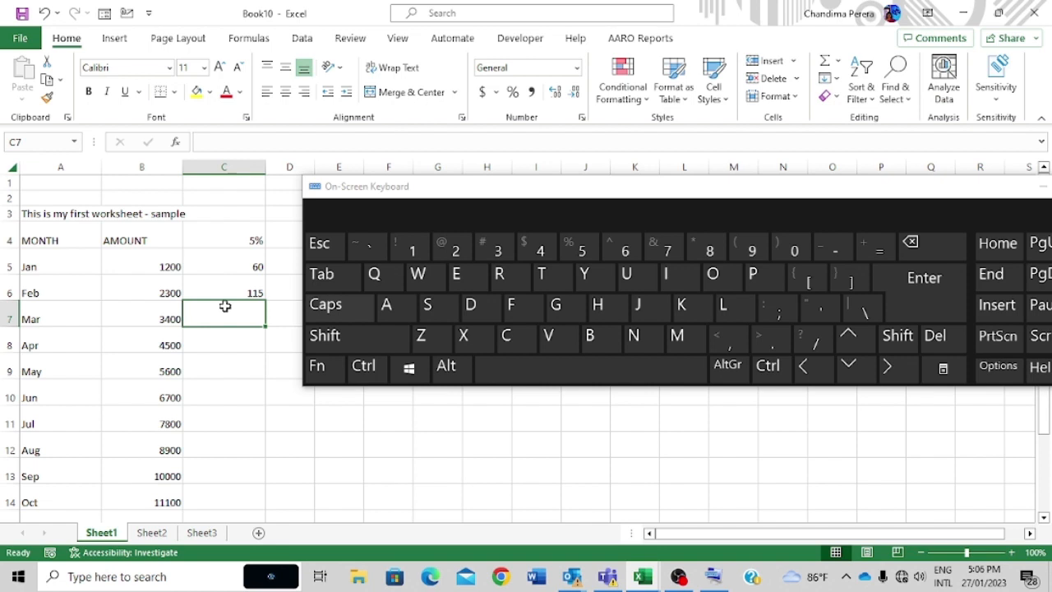
Autofill the Feb formula from C6 down to the Oct row in C14.
left_click(247, 289)
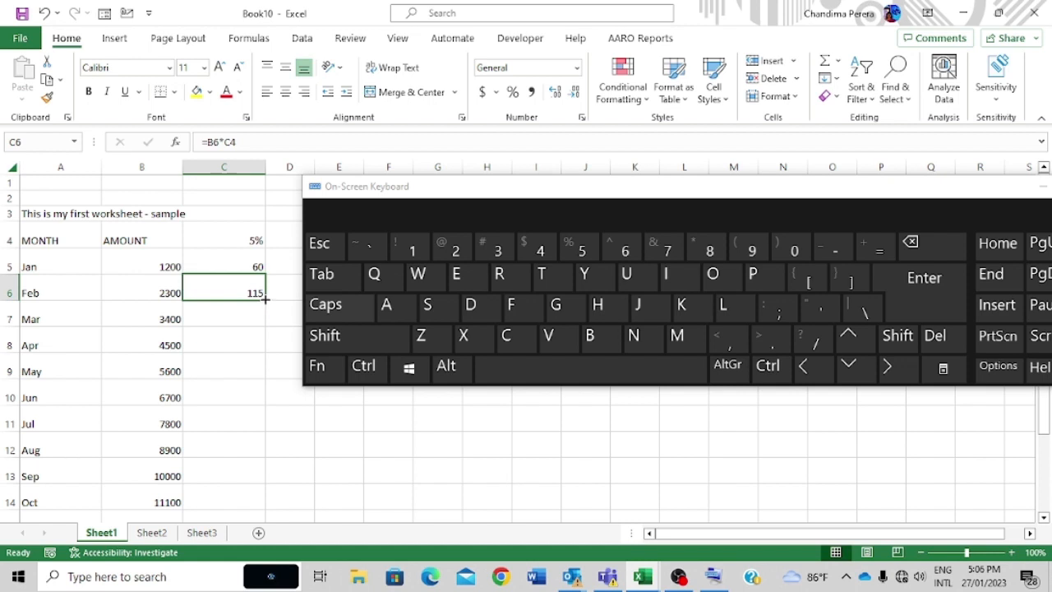
left_click_drag(265, 299, 279, 510)
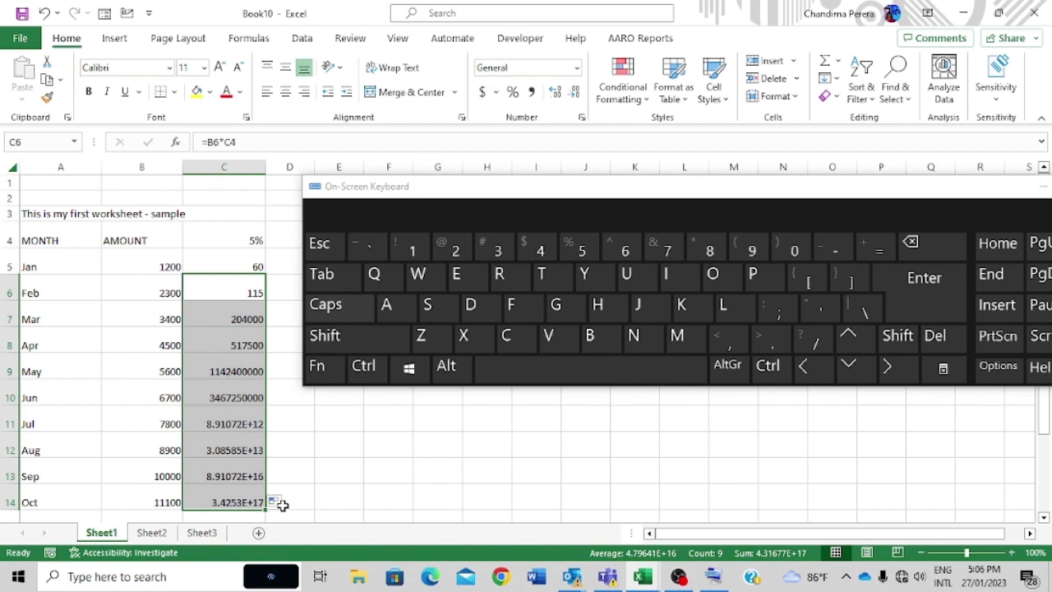
Compare the cell references in the Jan to Apr percentage formulas in C5 through C8.
left_click(243, 325)
left_click(242, 350)
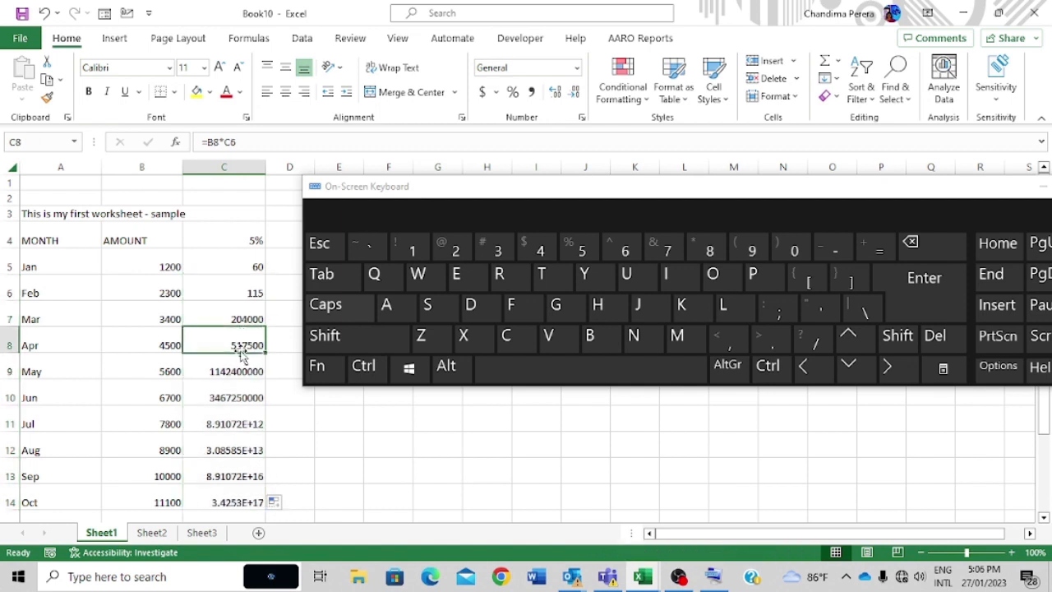
left_click(256, 263)
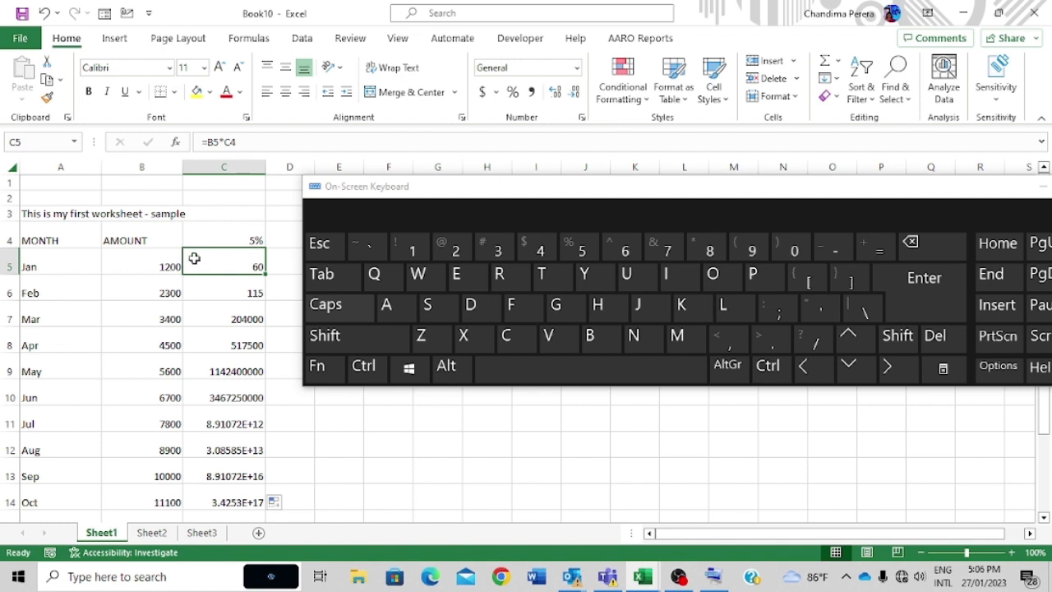
left_click(237, 295)
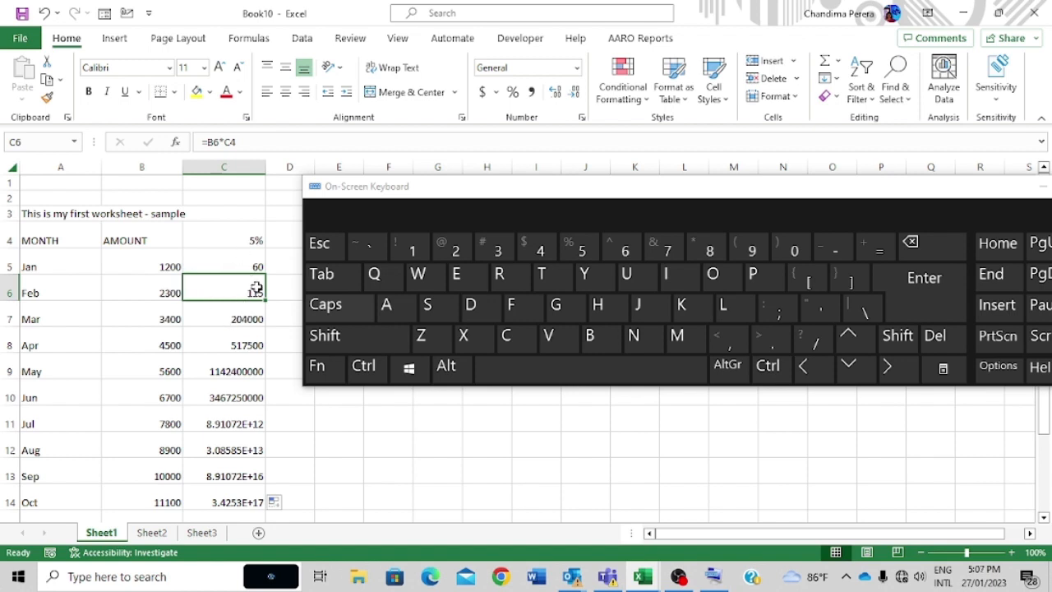
left_click(255, 314)
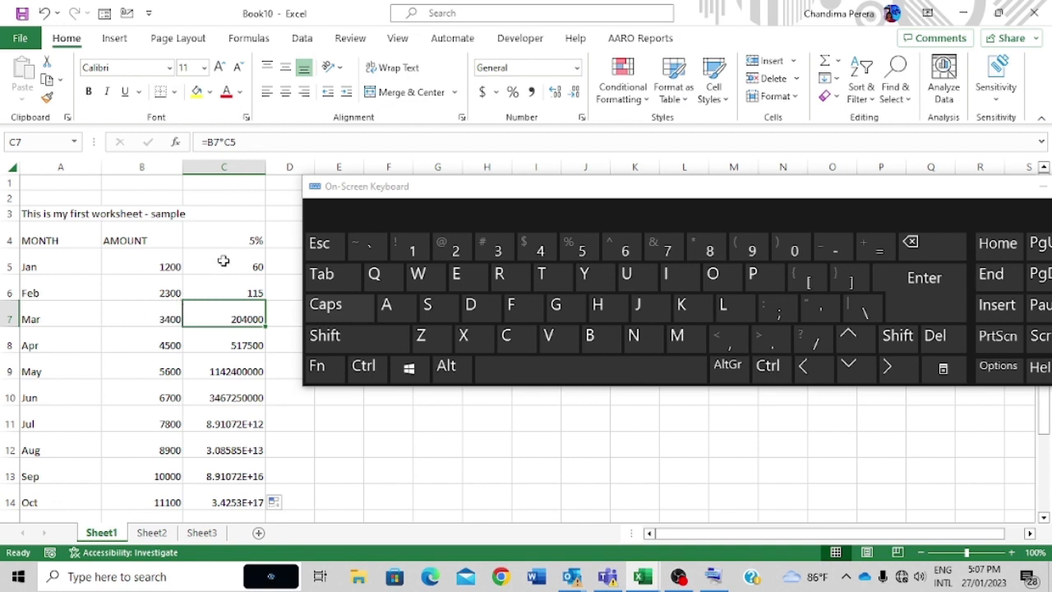
left_click(226, 345)
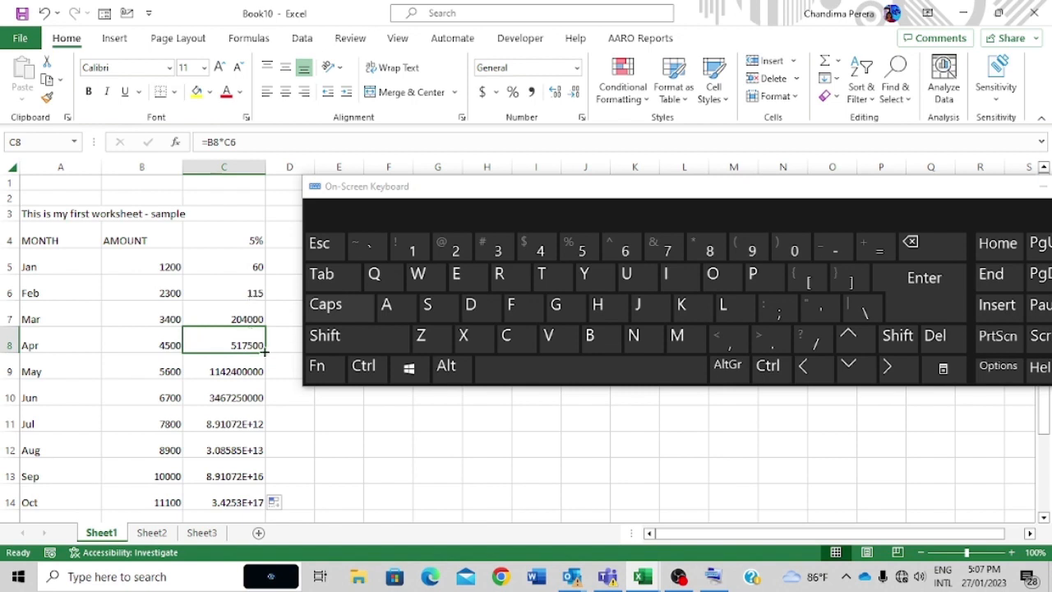
Refill the Apr formula from C8 into C9, and examine the amounts and percentage formulas down to the Aug row.
left_click_drag(265, 351, 258, 372)
left_click(229, 337)
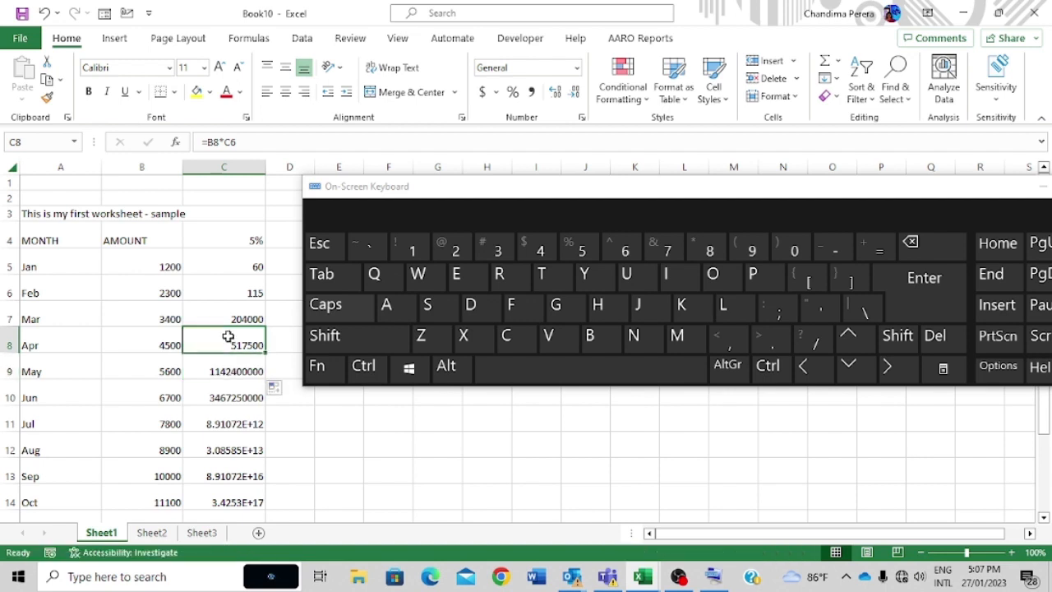
left_click(166, 391)
left_click(235, 368)
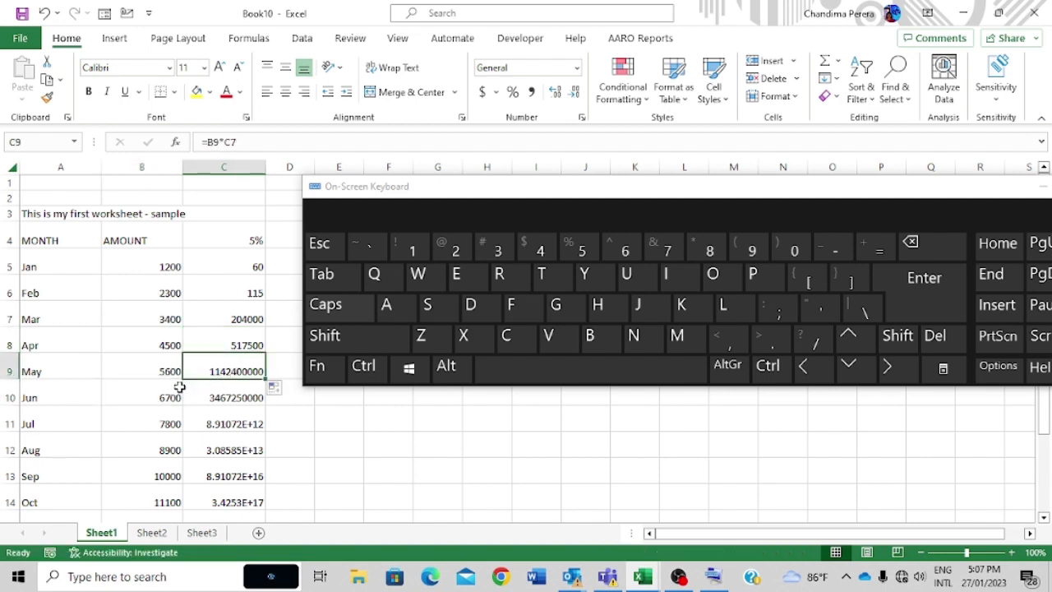
left_click(179, 391)
left_click(212, 391)
left_click(167, 417)
left_click(204, 419)
left_click(175, 449)
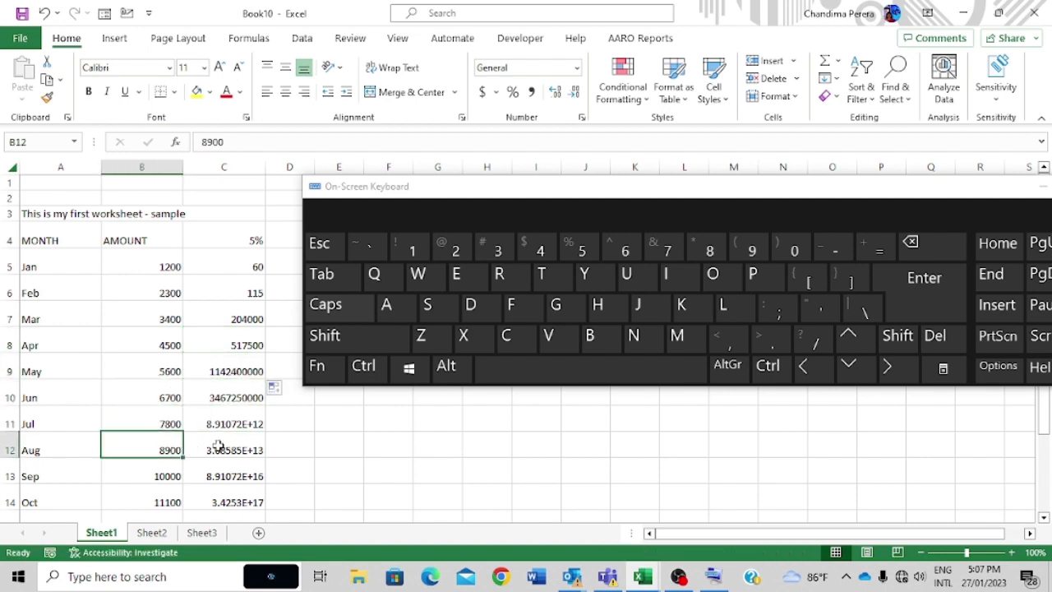
left_click(218, 445)
Review the references in the Feb and Jan formulas in C6 and C5, and inspect the percentage cell C4.
left_click(241, 292)
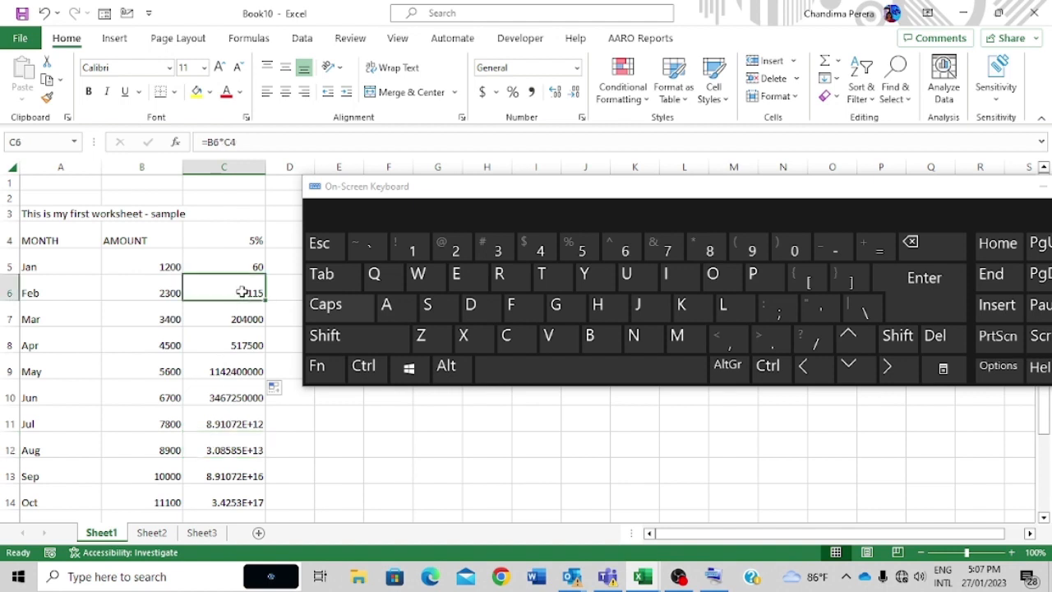
left_click(247, 267)
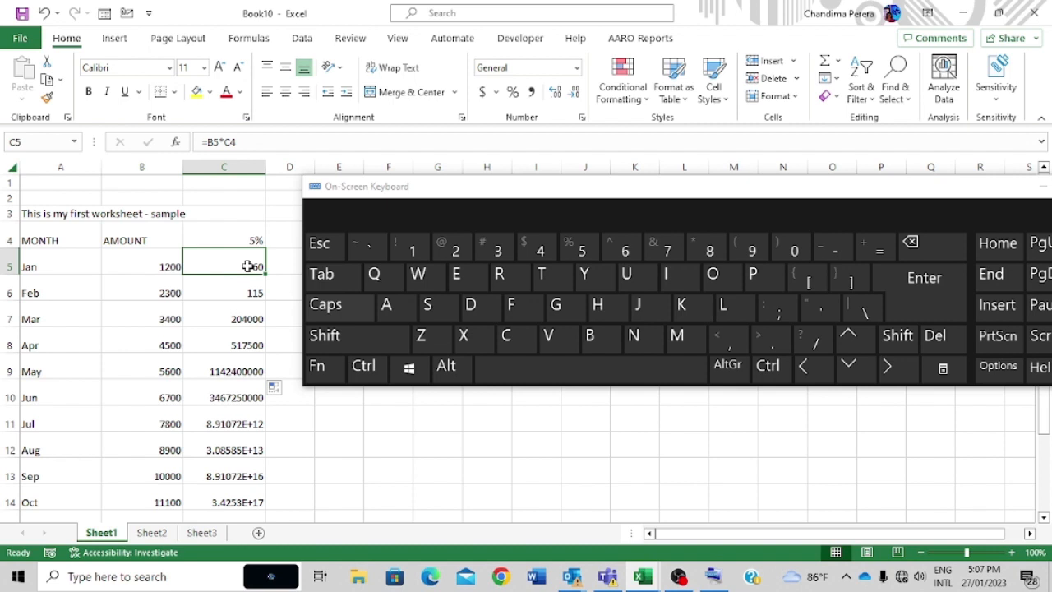
left_click(231, 142)
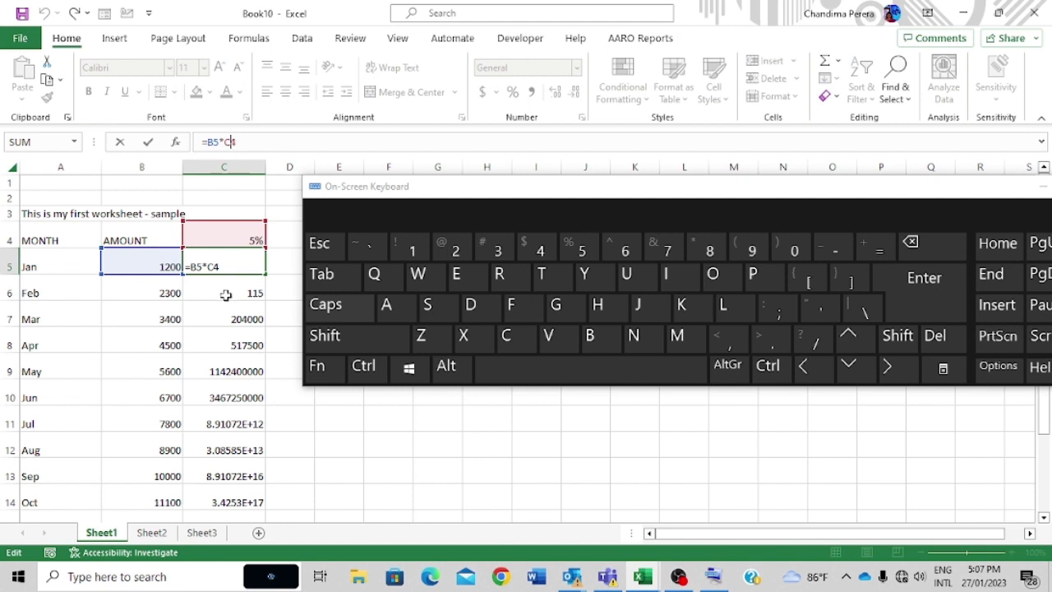
left_click(223, 268)
left_click(240, 237)
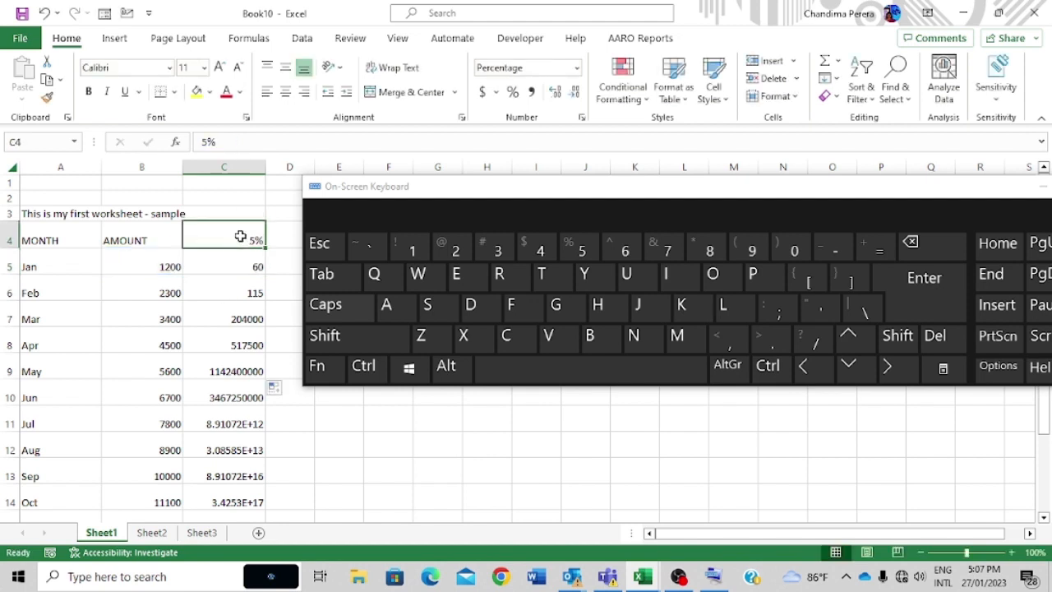
Examine the monthly amounts in column B from Jan to Jun against the single percentage cell C4.
left_click(162, 266)
left_click(163, 295)
left_click(162, 319)
left_click(155, 363)
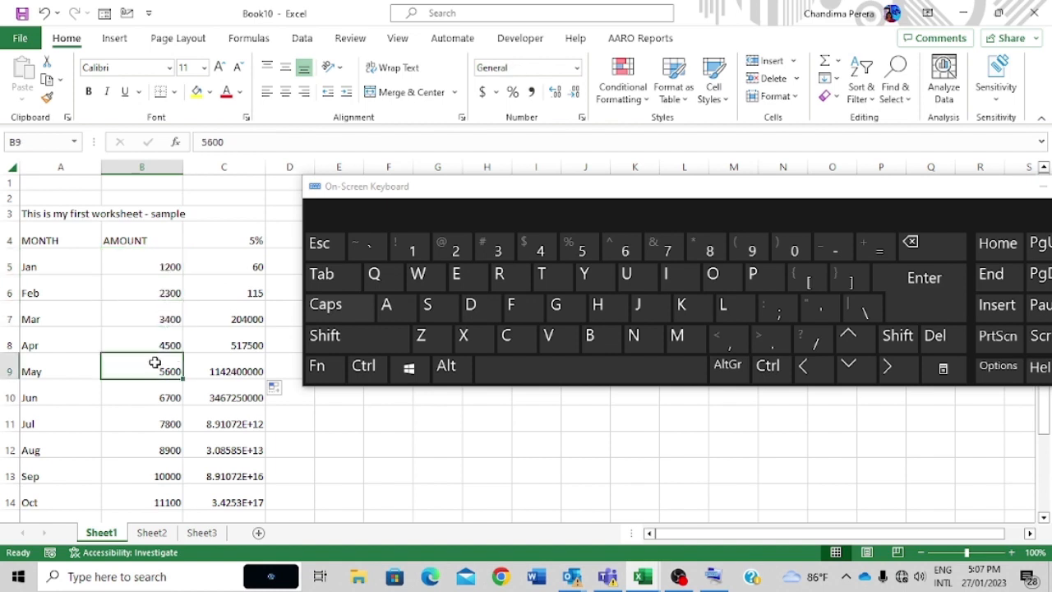
left_click(151, 266)
left_click(152, 292)
left_click(153, 318)
left_click(155, 345)
left_click(157, 374)
left_click(160, 395)
left_click(165, 262)
left_click(157, 291)
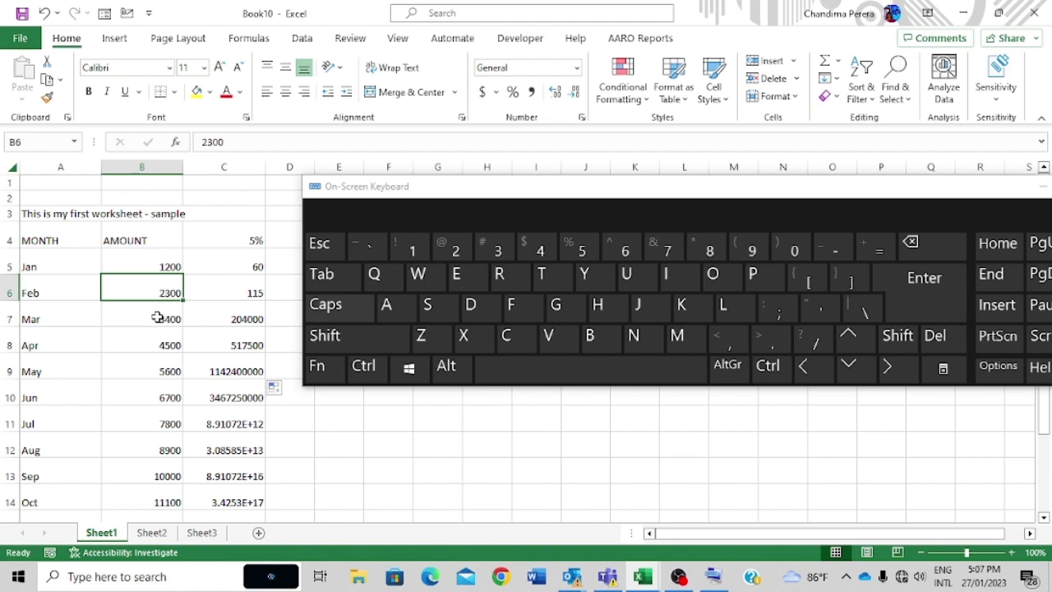
left_click(157, 317)
left_click(160, 345)
left_click(249, 241)
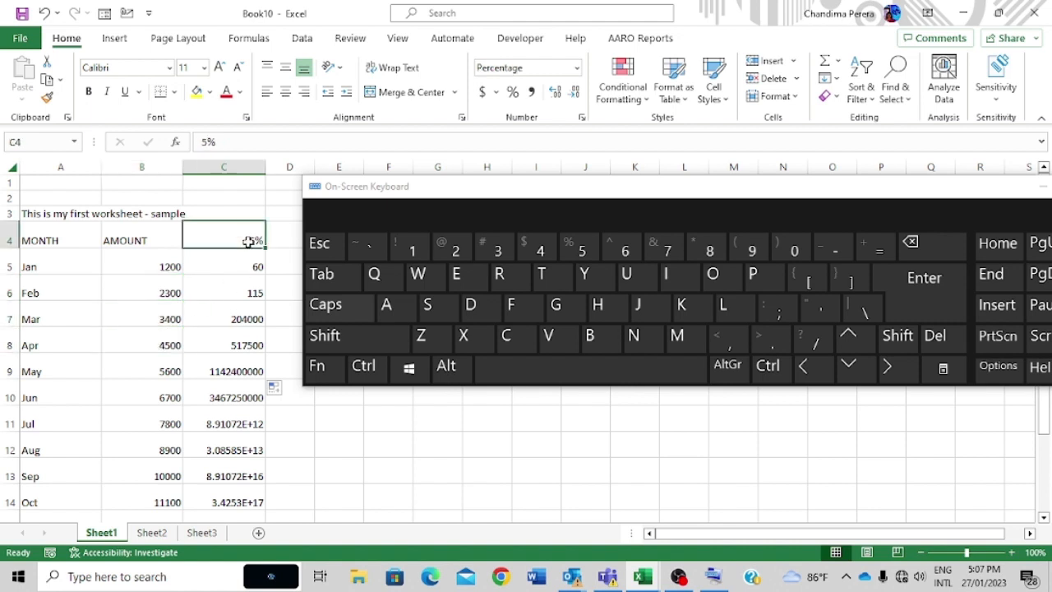
left_click(161, 265)
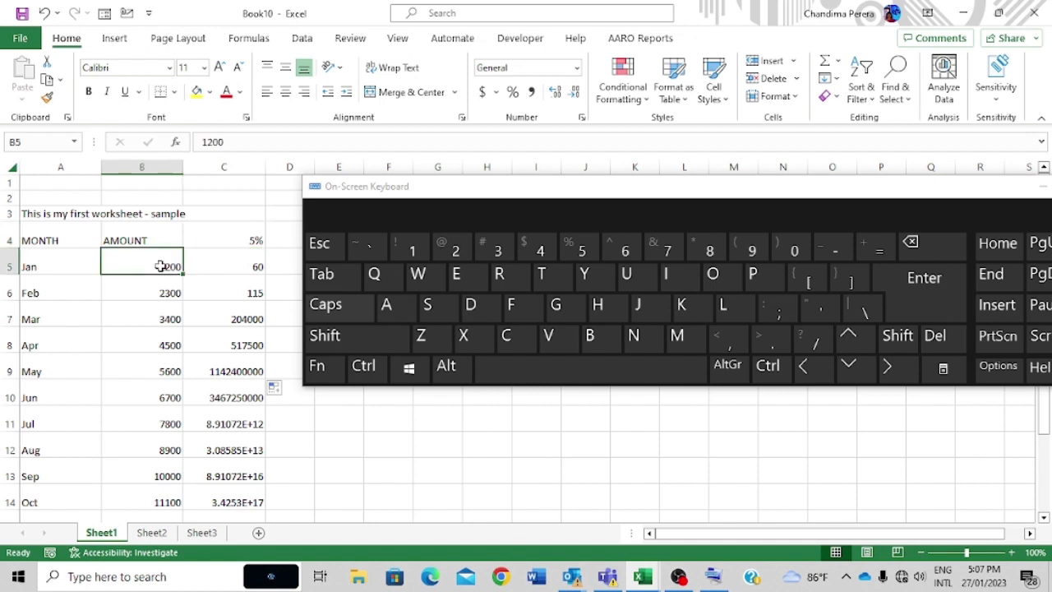
Change the Jan formula in C5 to =B5*$C$4 so the percentage cell is an absolute reference.
left_click(227, 263)
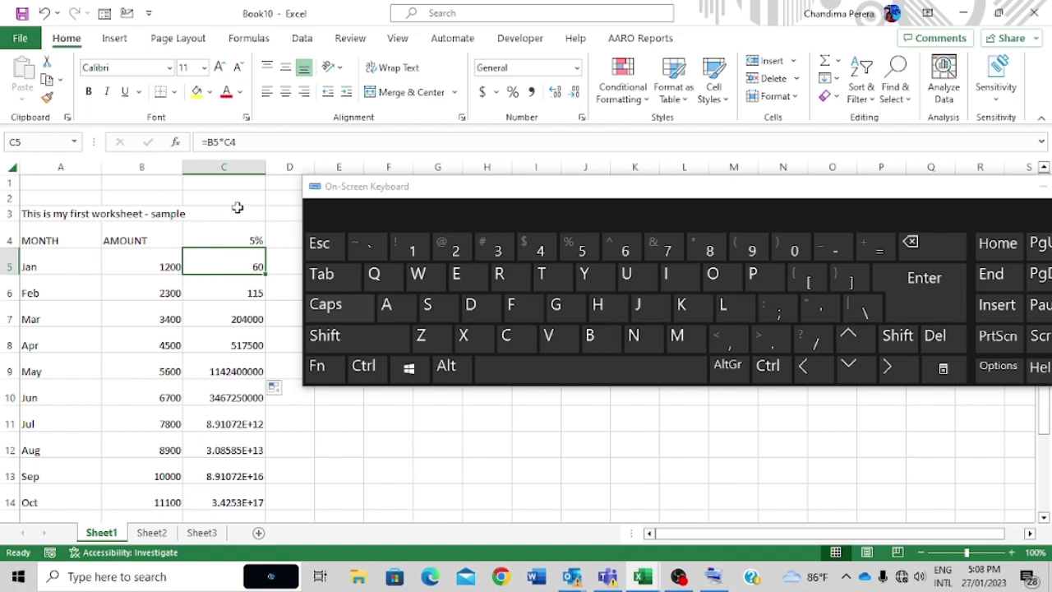
left_click(225, 141)
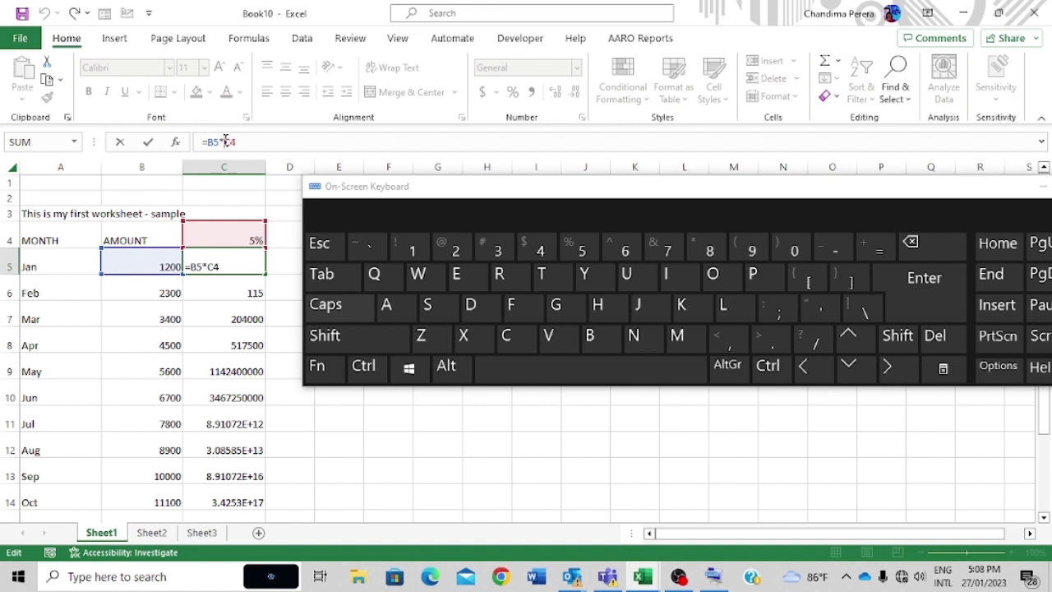
type("$")
left_click(238, 141)
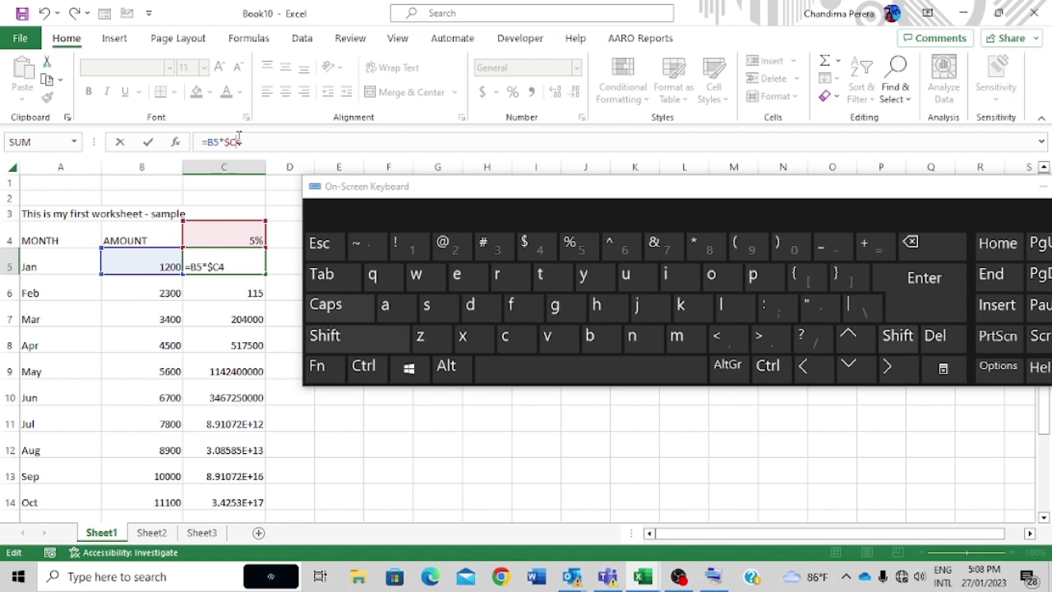
type("$")
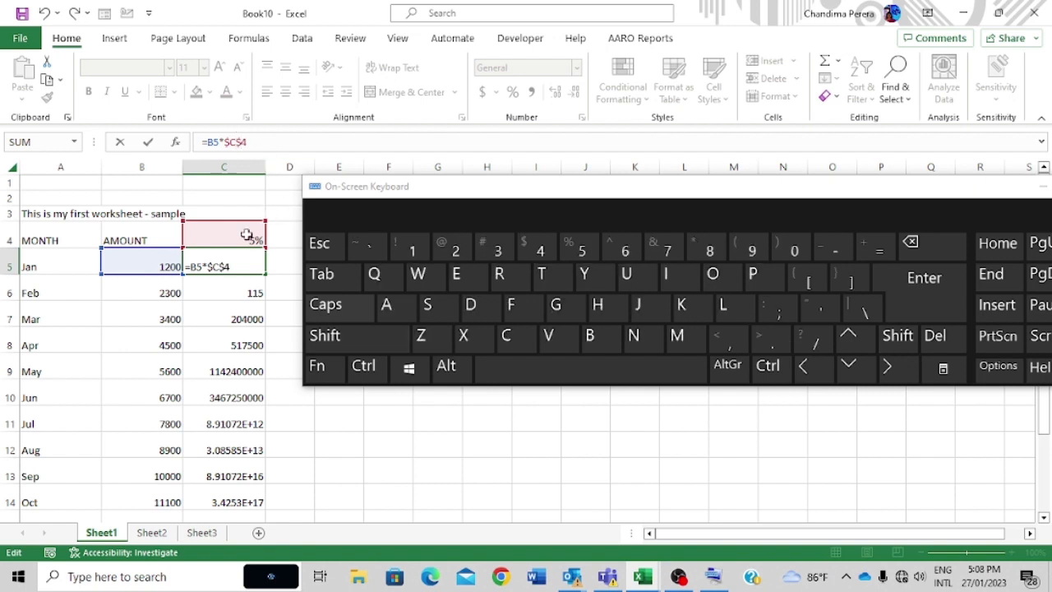
key("Return")
Autofill the corrected Jan formula from C5 down to the Oct row in C14.
left_click(242, 262)
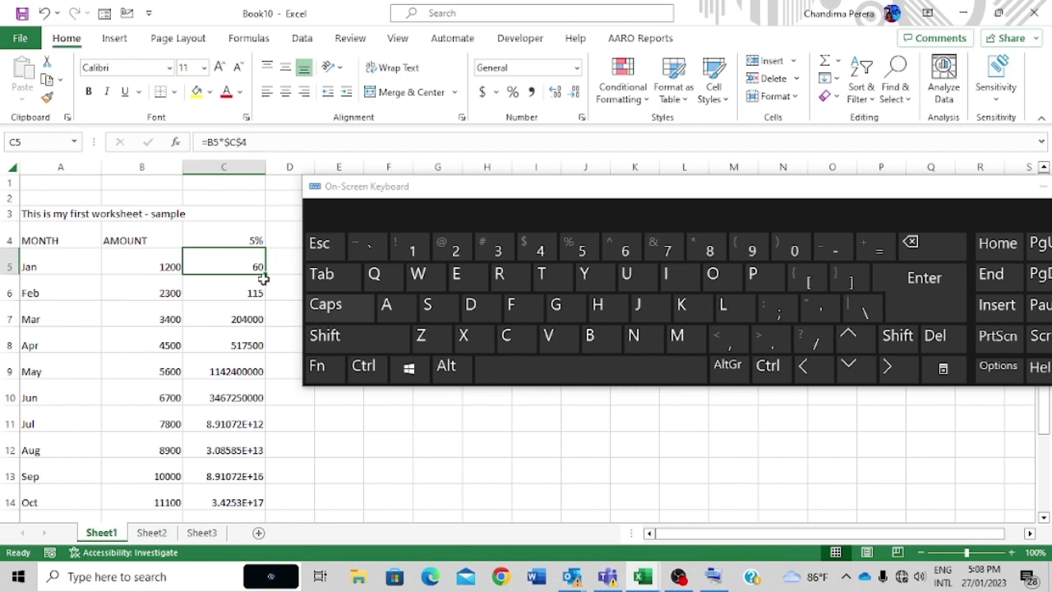
left_click_drag(265, 280, 231, 482)
scroll(212, 388, "up", 2)
Check the amount and percentage references in the refilled column C formulas between the Jan and Oct rows.
left_click(235, 267)
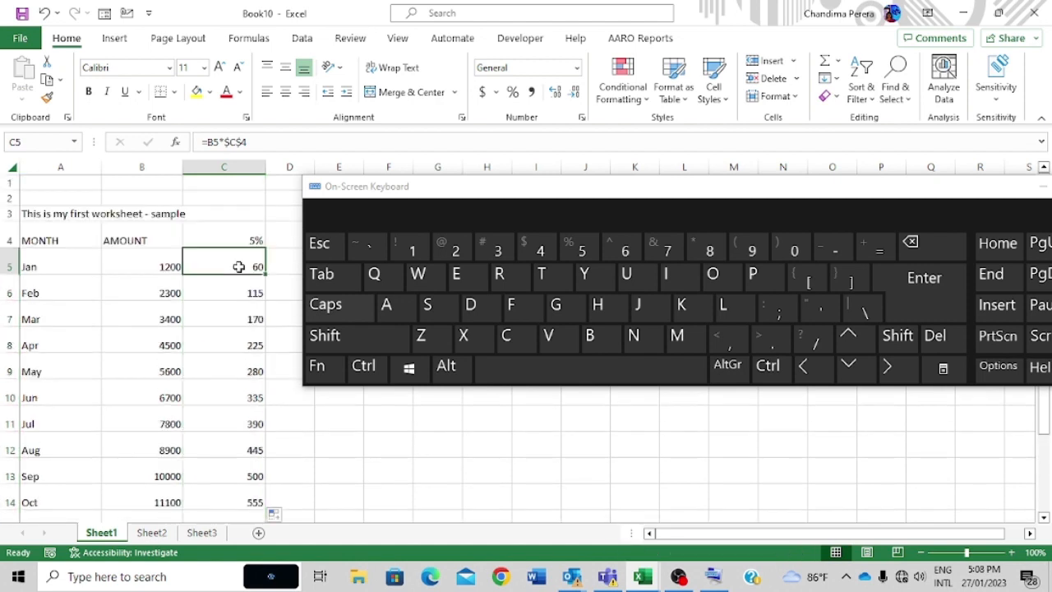
left_click(238, 289)
left_click(235, 345)
left_click(244, 373)
left_click(236, 292)
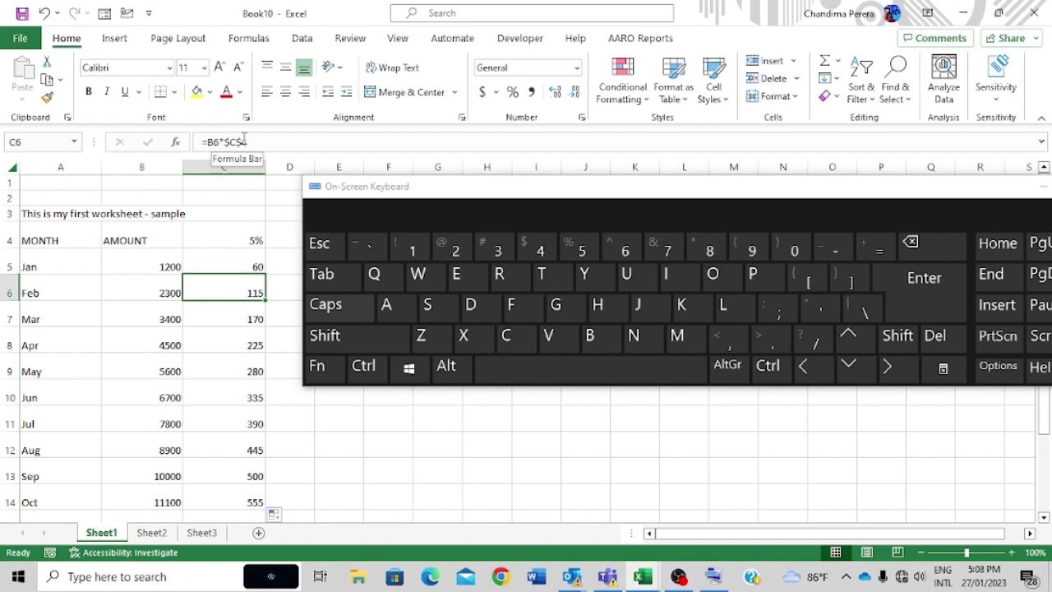
left_click(234, 261)
left_click(235, 319)
left_click(235, 339)
left_click(240, 390)
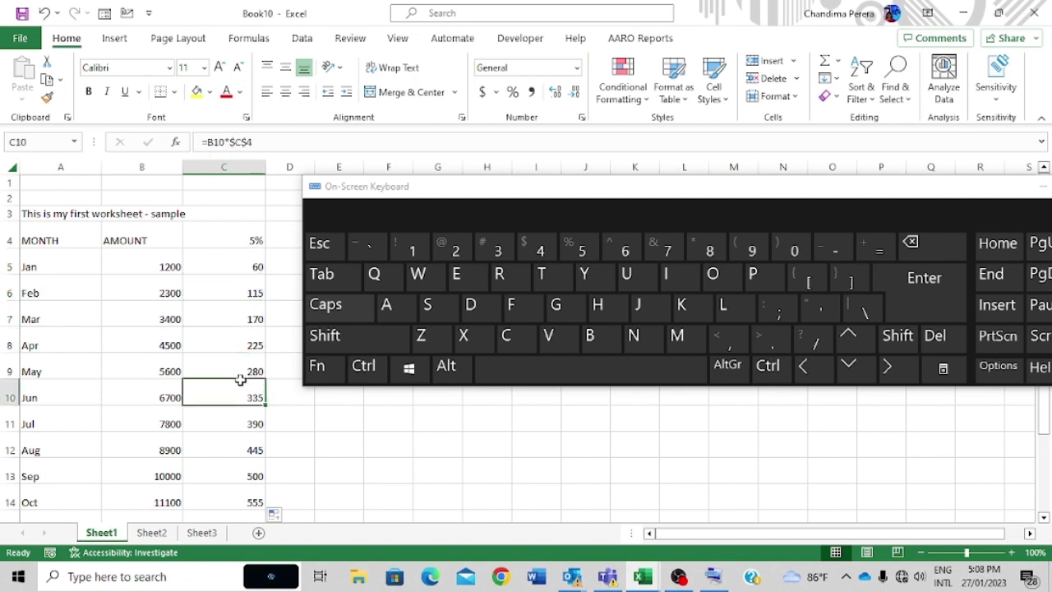
left_click(239, 448)
left_click(243, 479)
left_click(239, 498)
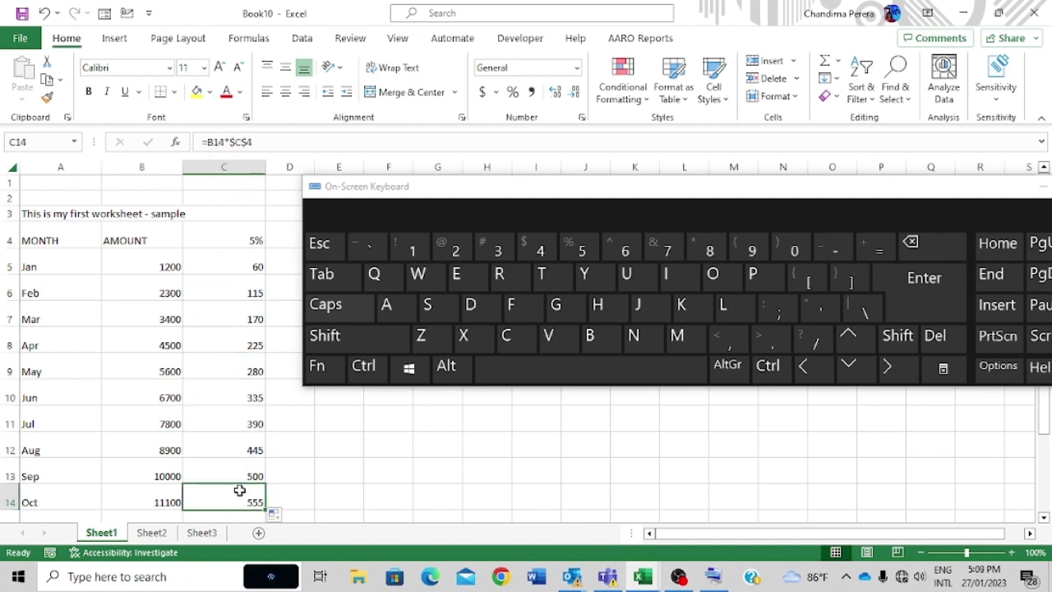
left_click(215, 395)
left_click(206, 319)
left_click(236, 370)
left_click(237, 443)
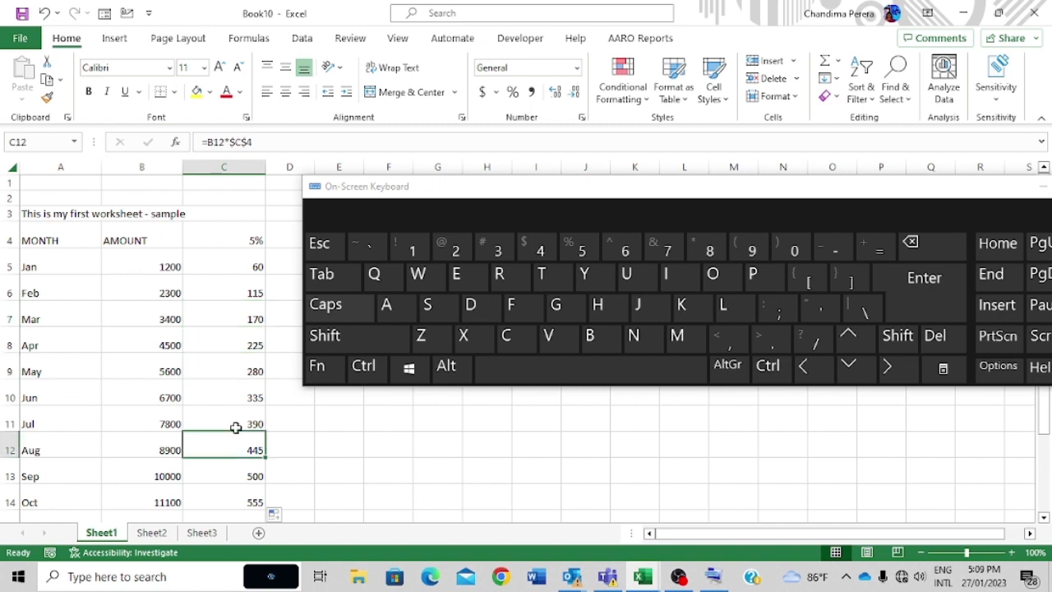
left_click(233, 370)
left_click(227, 317)
left_click(237, 290)
left_click(247, 268)
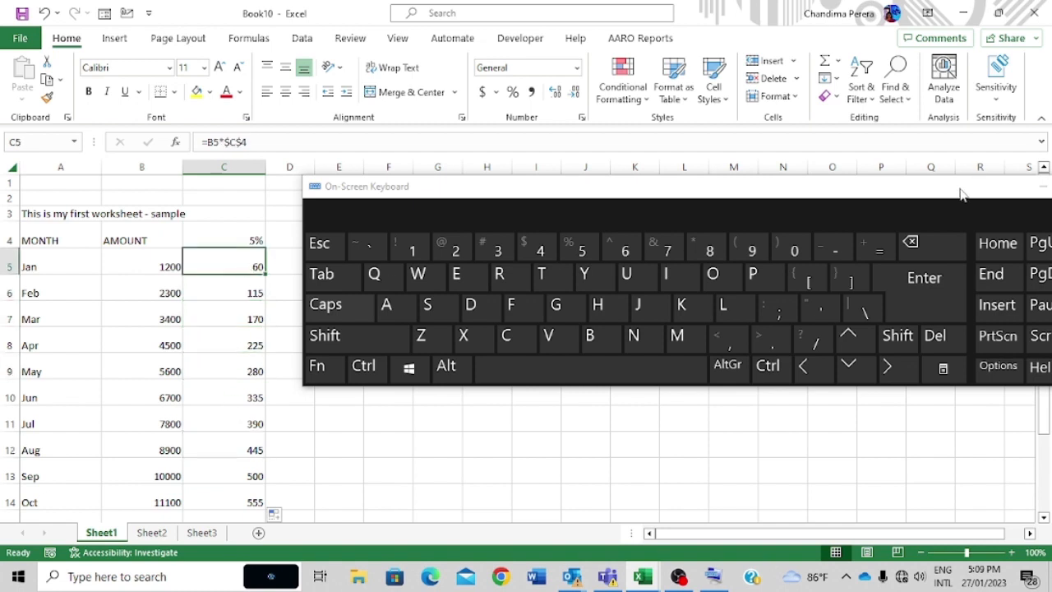
Move the on-screen keyboard fully into view and close it.
left_click_drag(947, 189, 741, 211)
left_click(908, 209)
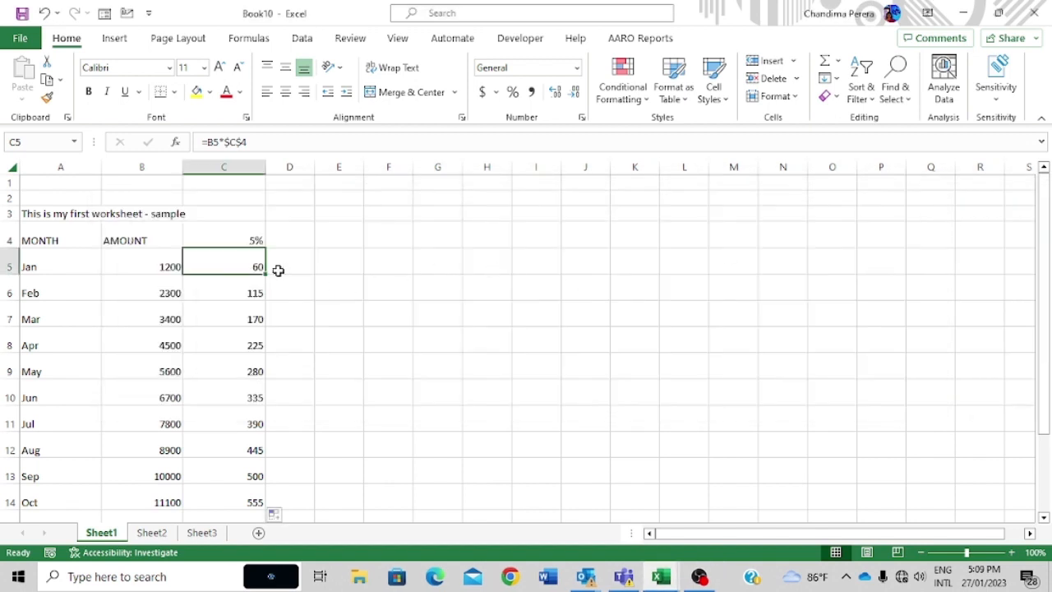
Set the percentage in C4 to 15% and check the recalculated monthly values in column C.
left_click(239, 239)
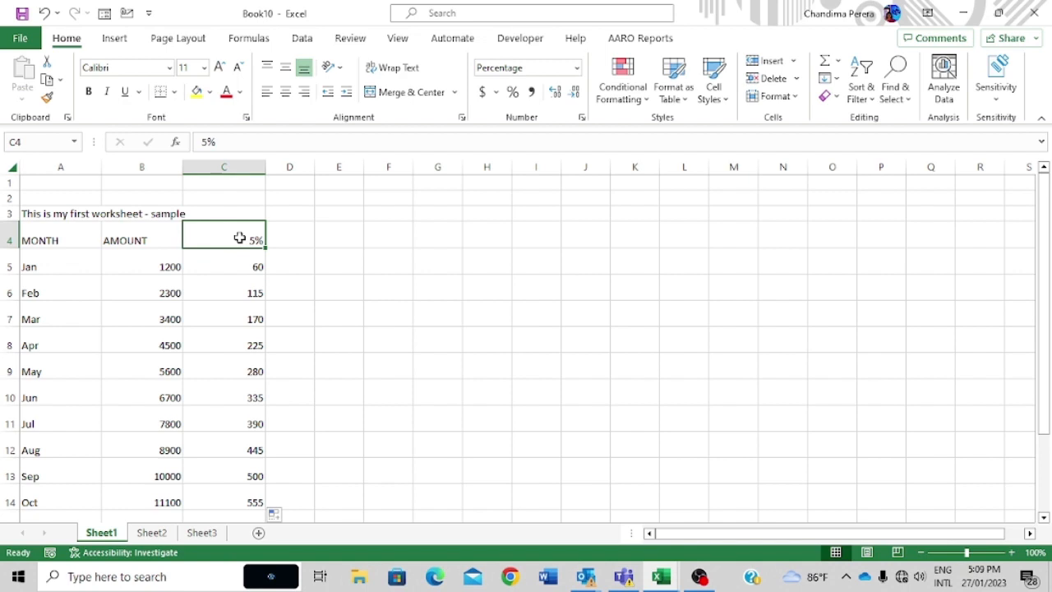
type("15")
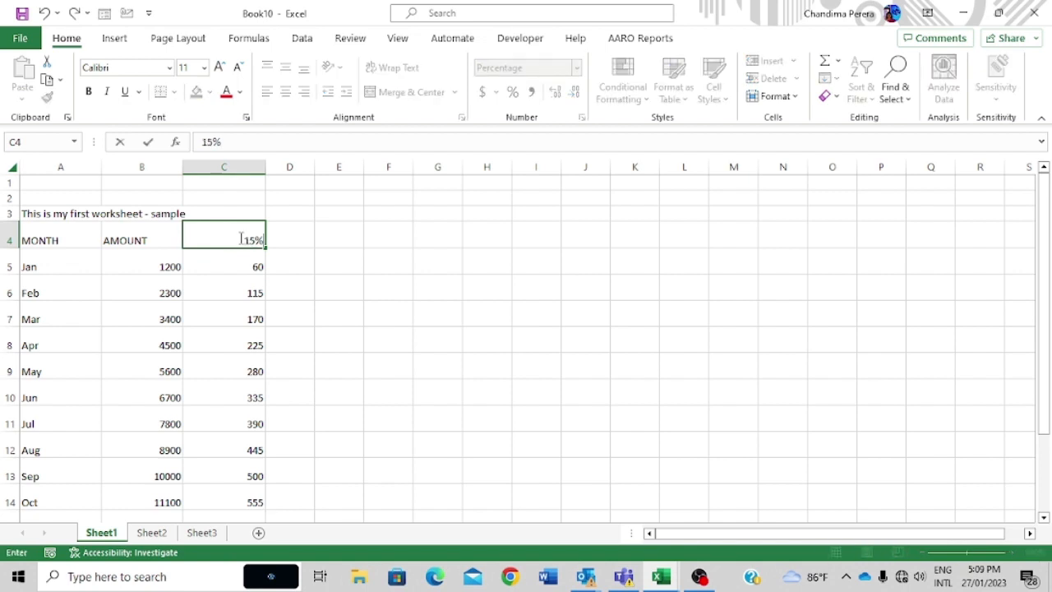
key("Return")
left_click(205, 320)
left_click(218, 389)
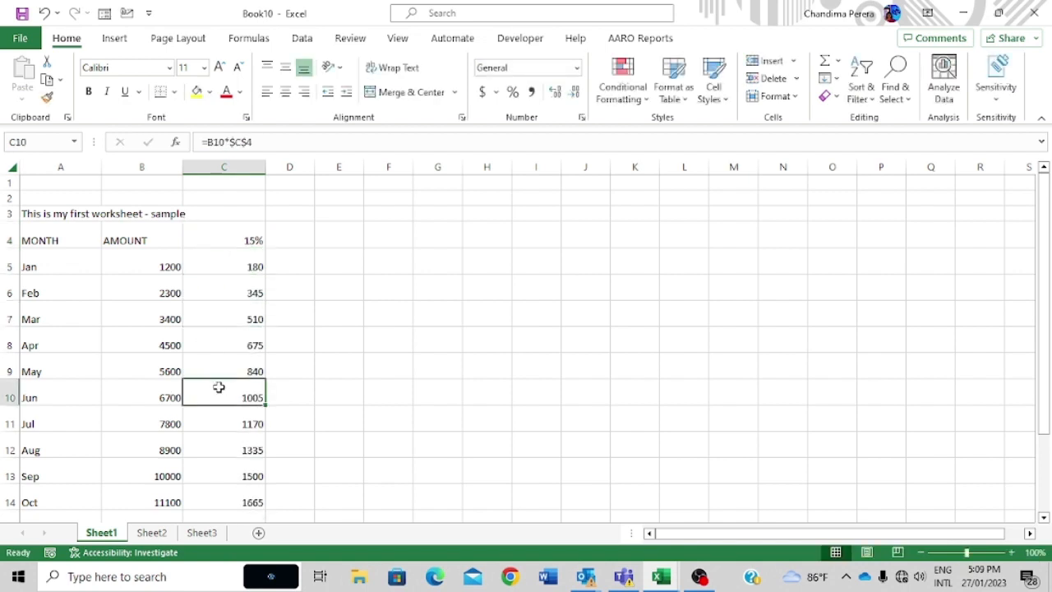
left_click(223, 420)
left_click(227, 452)
left_click(240, 383)
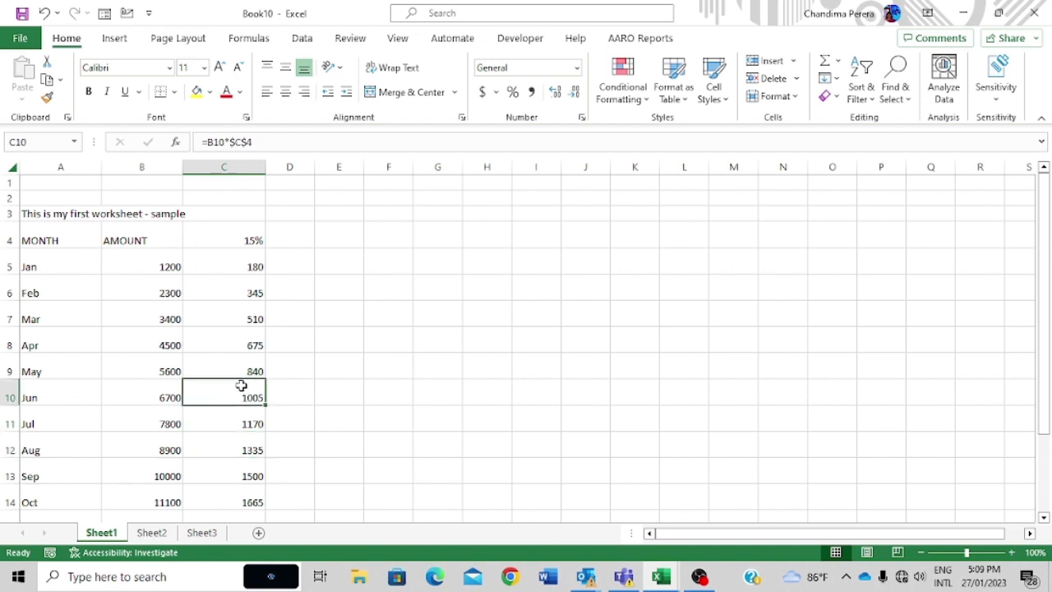
left_click(237, 240)
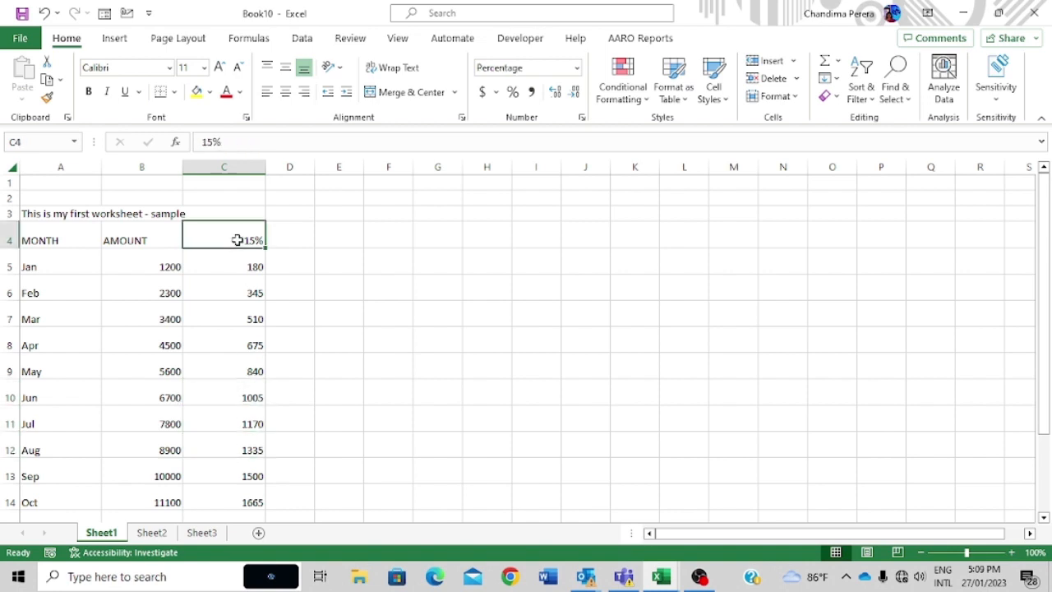
left_click(209, 143)
left_click_drag(209, 143, 203, 141)
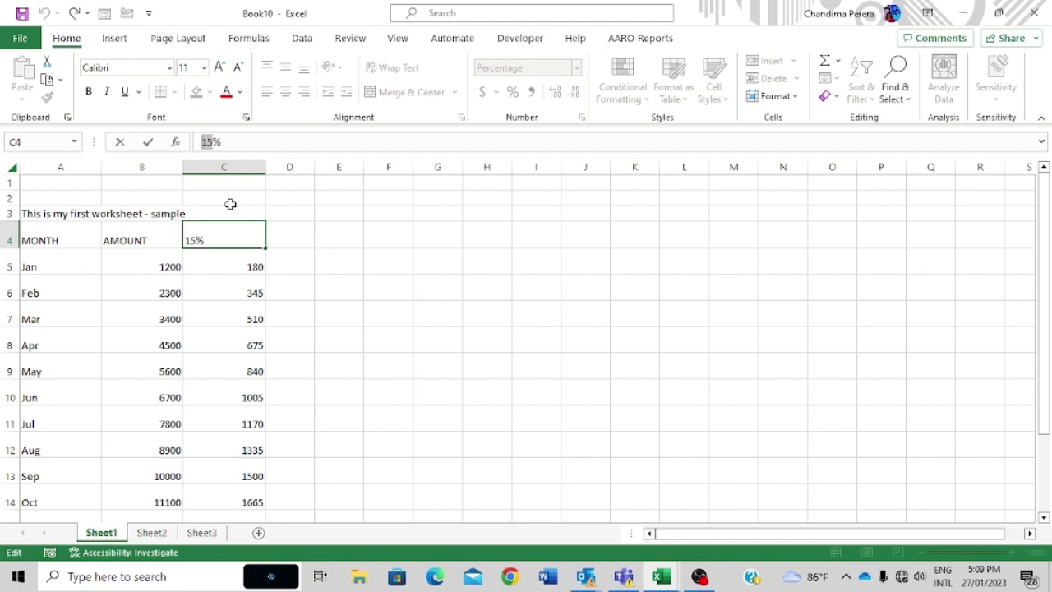
key("Escape")
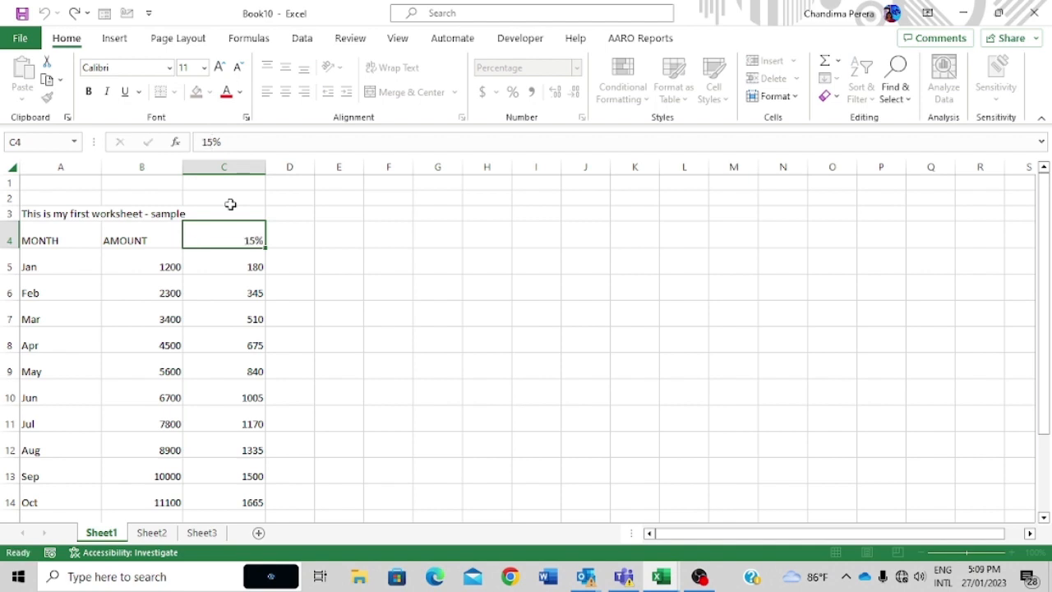
Enter the note "F4 - Function key" in cell D3.
left_click(294, 214)
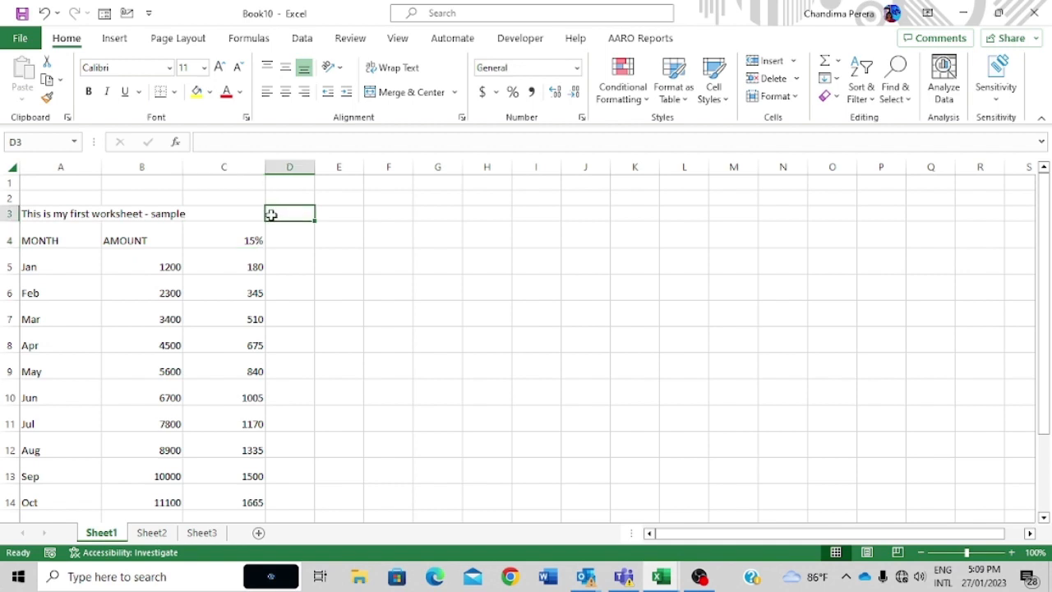
type("f")
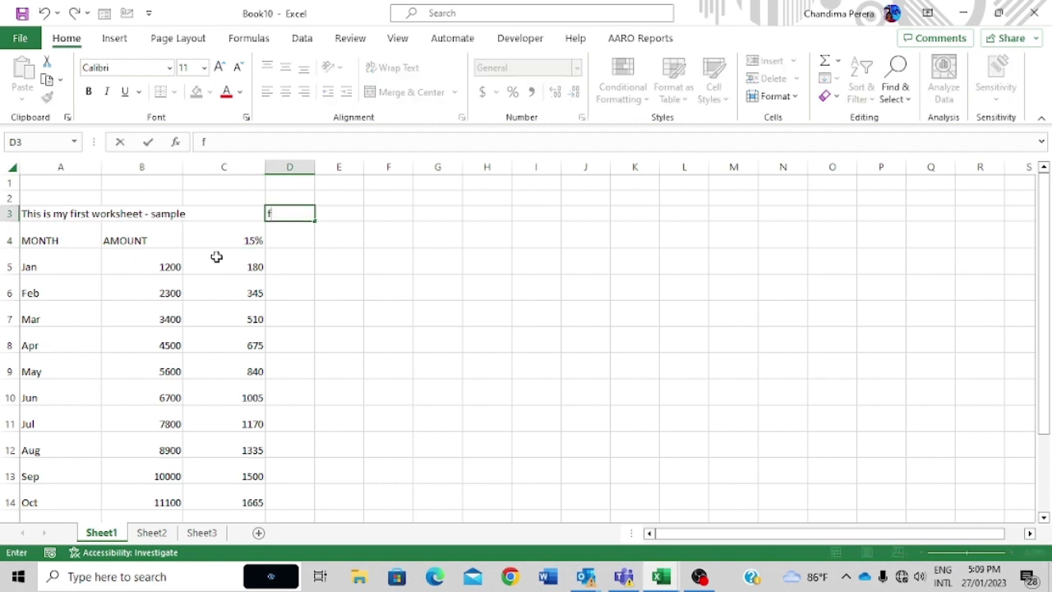
type("4")
key("Escape")
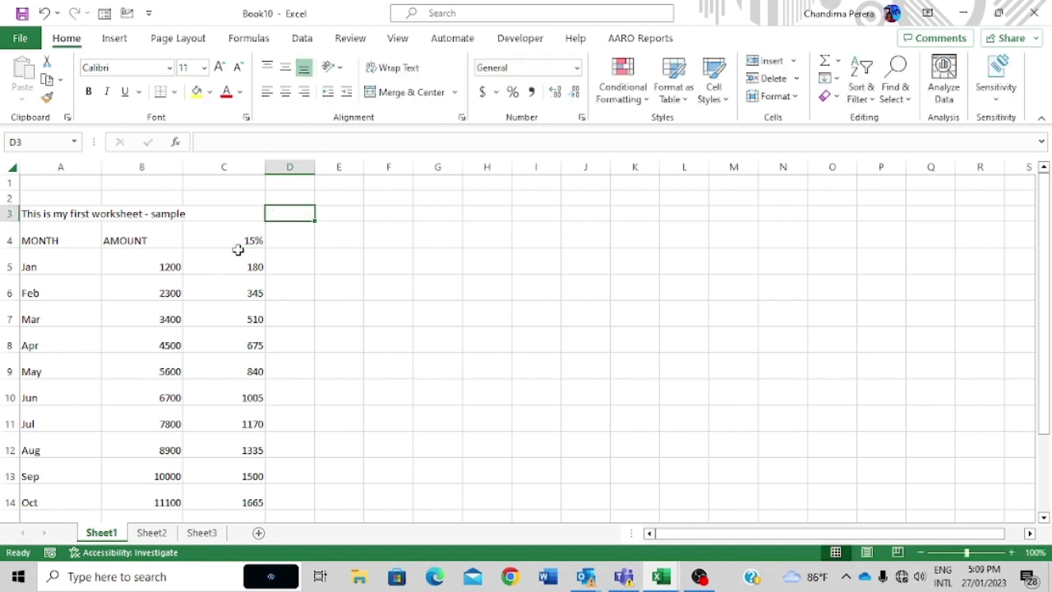
type("F4")
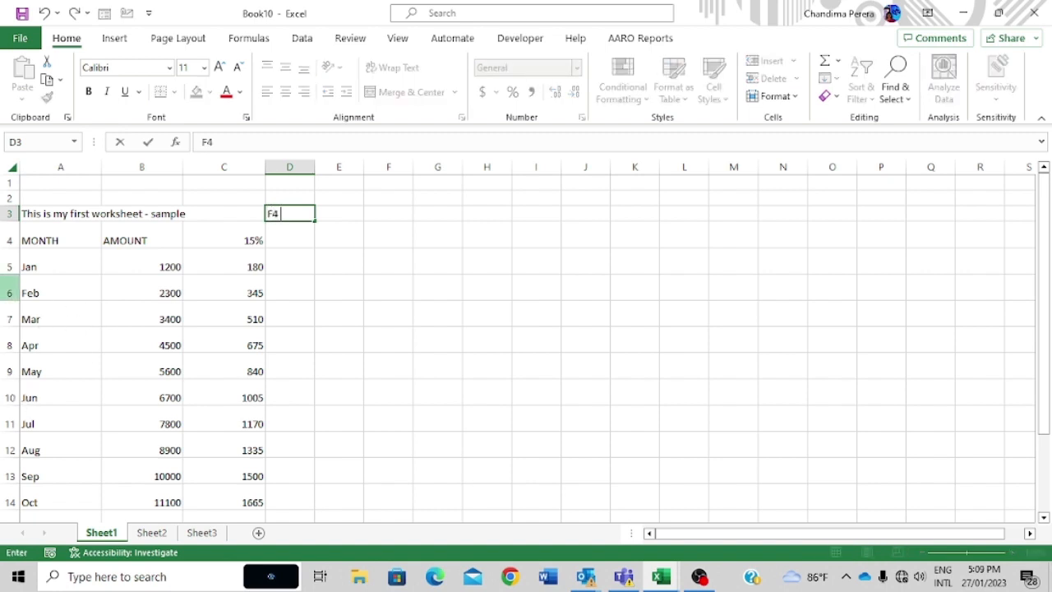
type(" - fUNCTION")
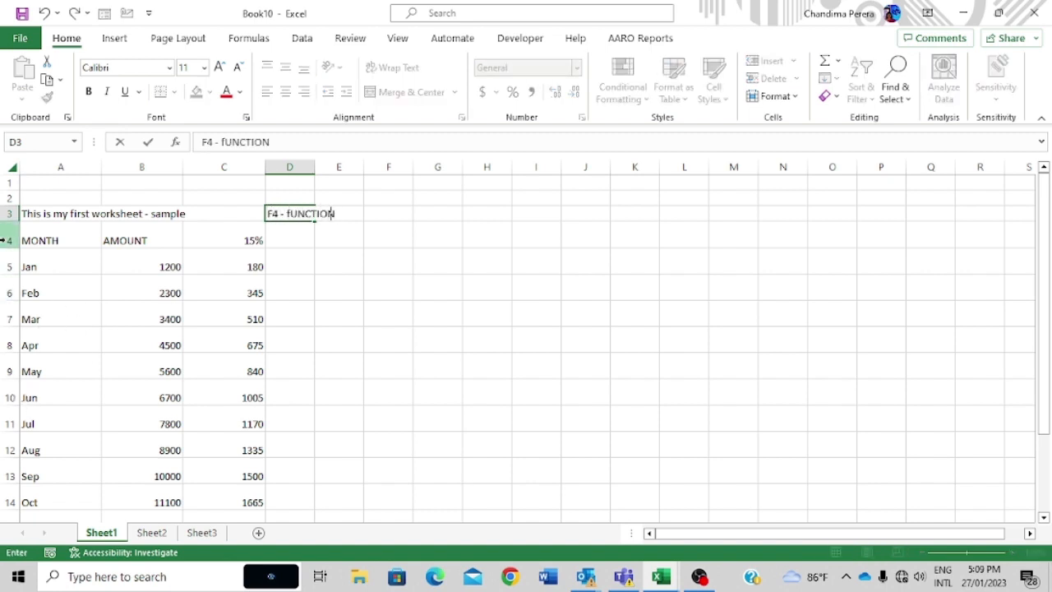
type(" key")
key("Return")
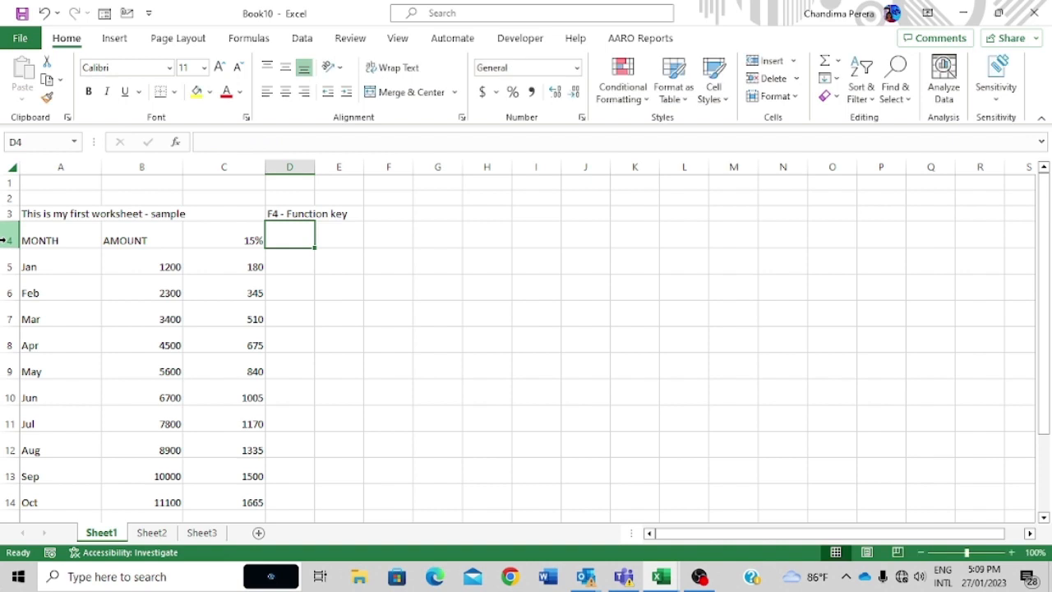
Review the percentage in C4 and the references in the Jan formula in C5.
left_click(247, 239)
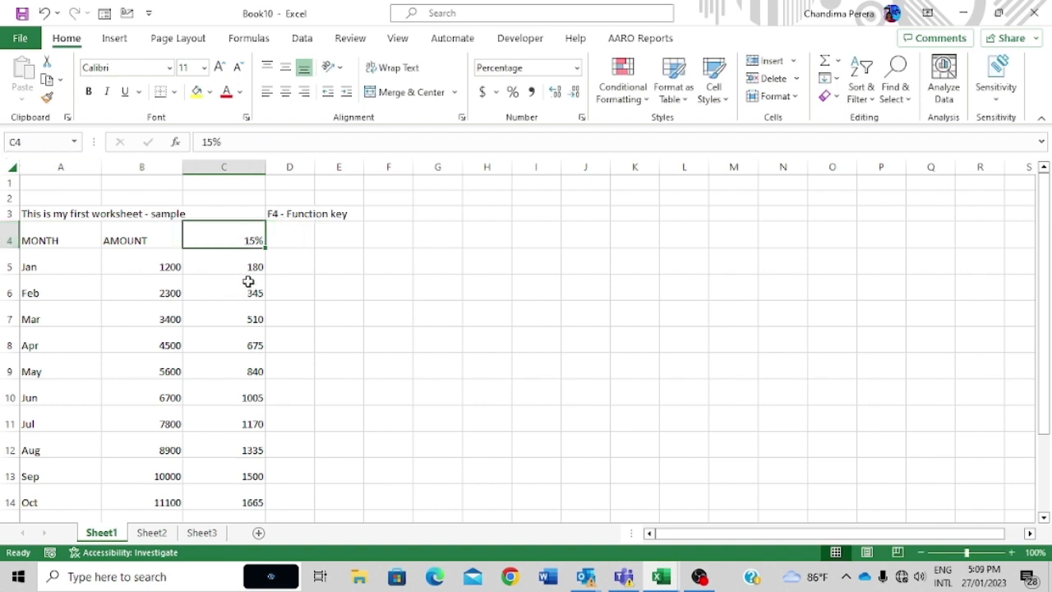
left_click(251, 268)
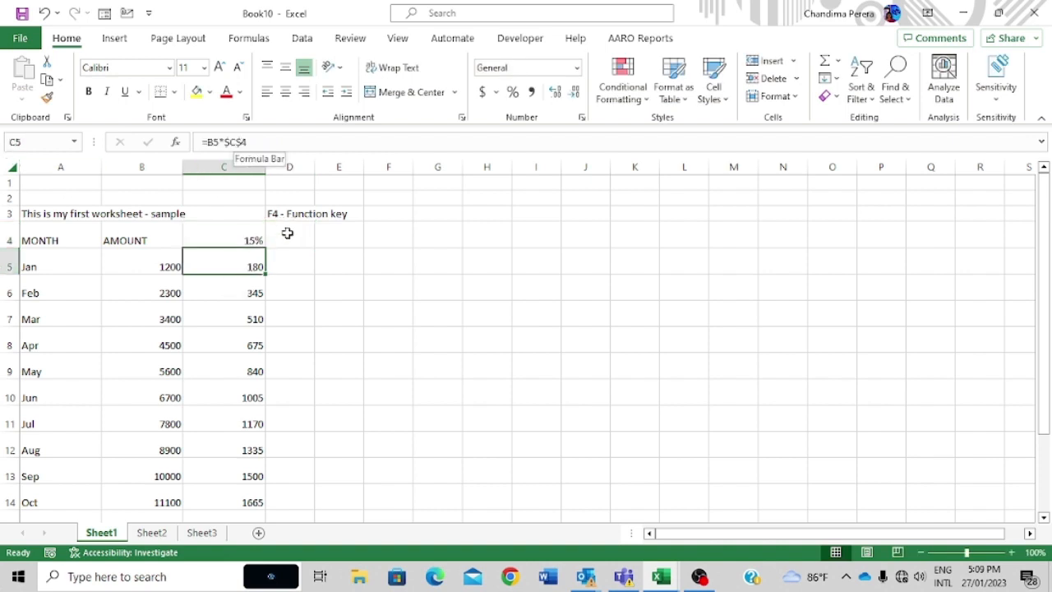
left_click(145, 243)
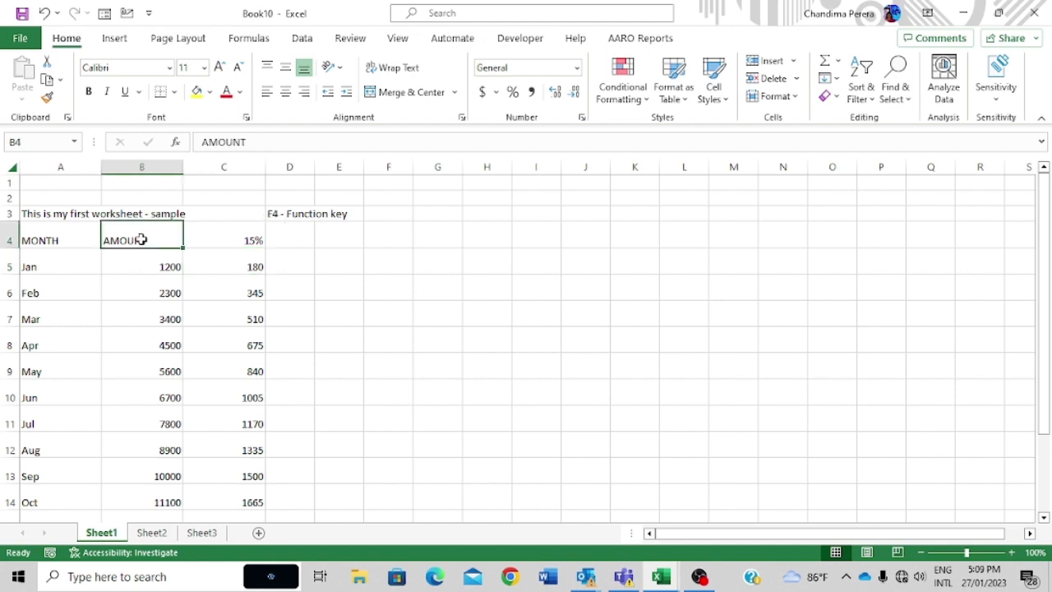
Convert the range A4:C16 into a table with headers.
left_click_drag(77, 239, 235, 480)
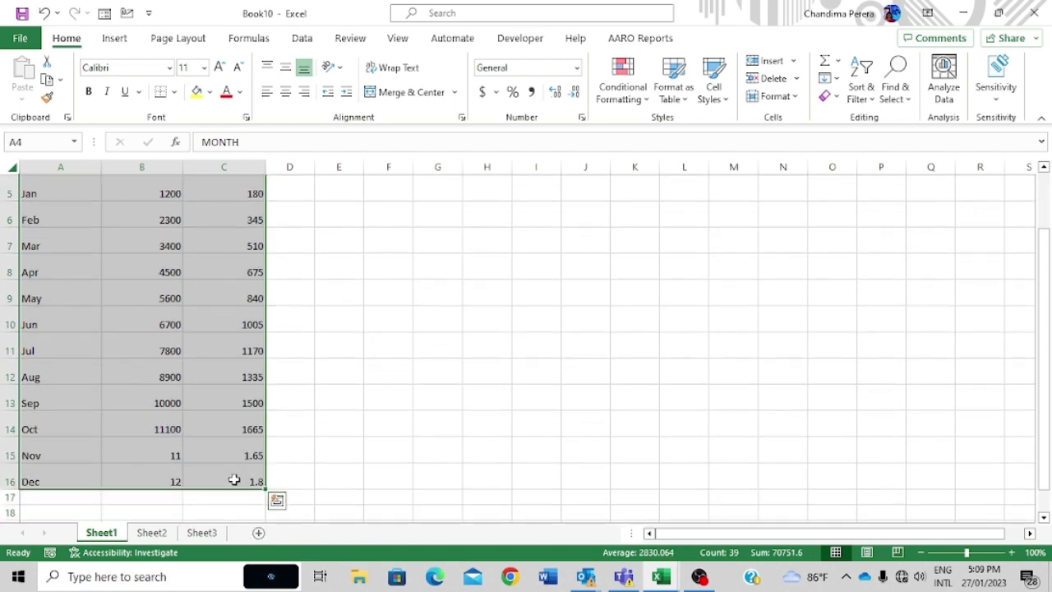
key("ctrl+t")
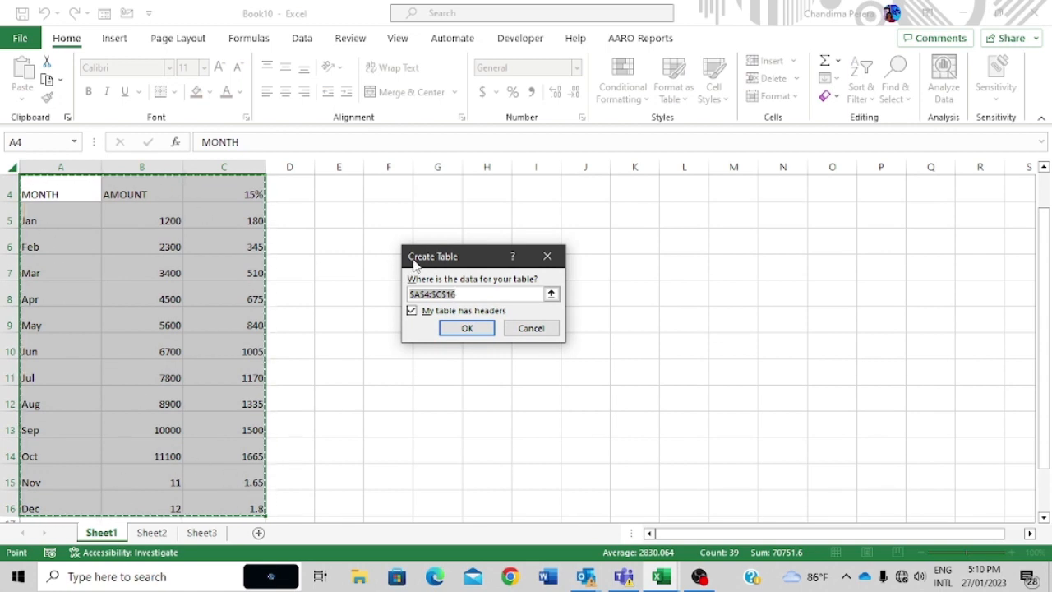
left_click(490, 329)
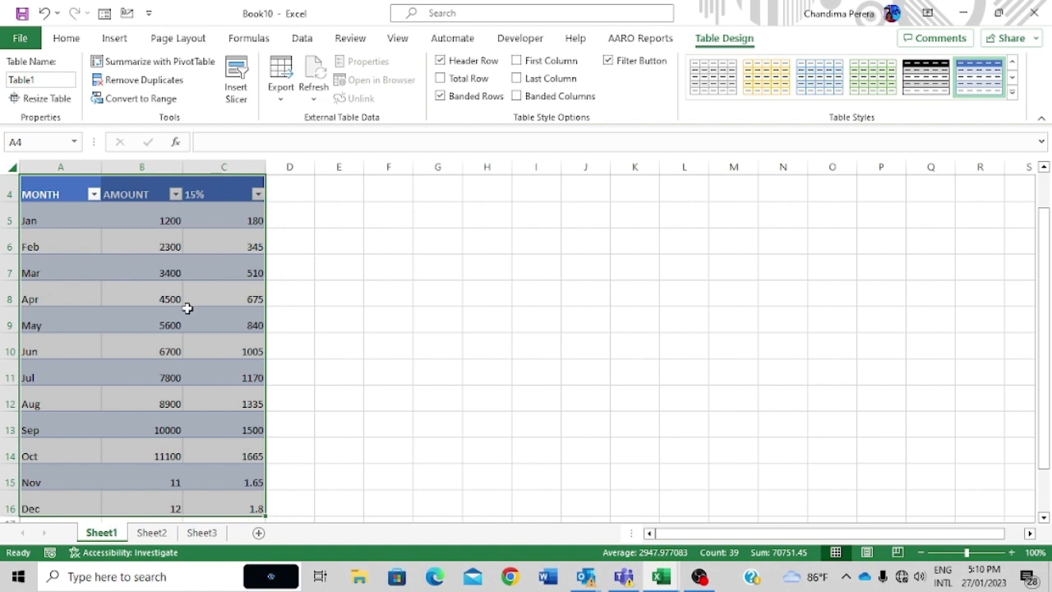
left_click(326, 298)
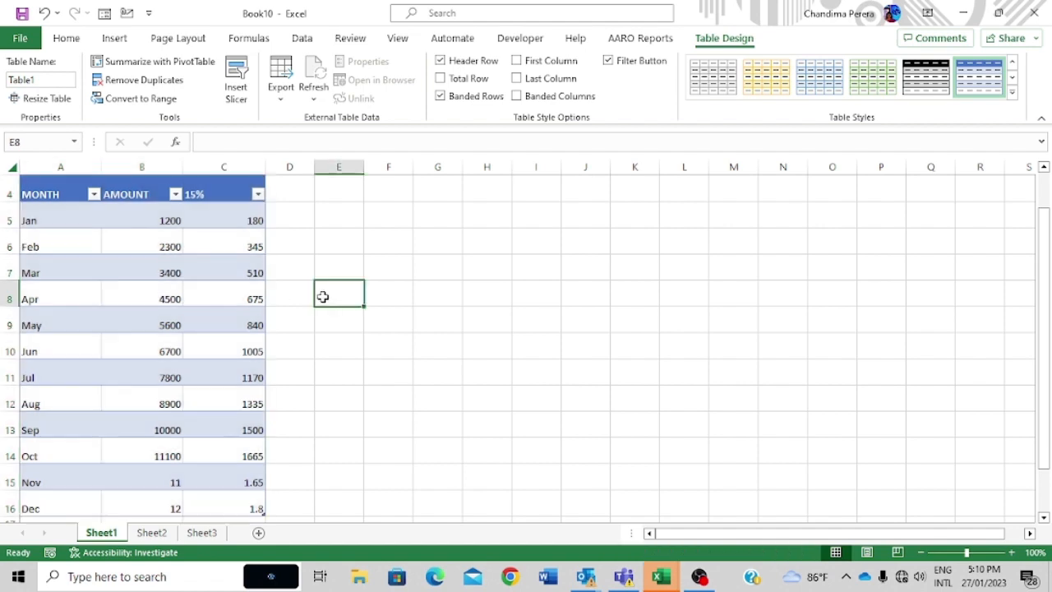
left_click(178, 327)
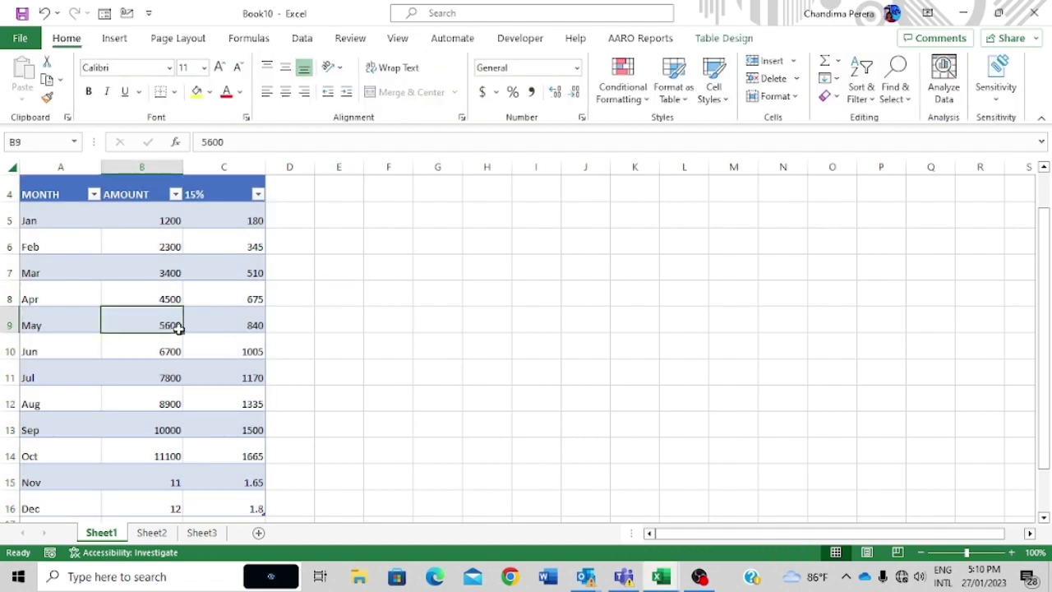
Undo the table conversion of A4:C16 and deselect the range.
left_click(44, 13)
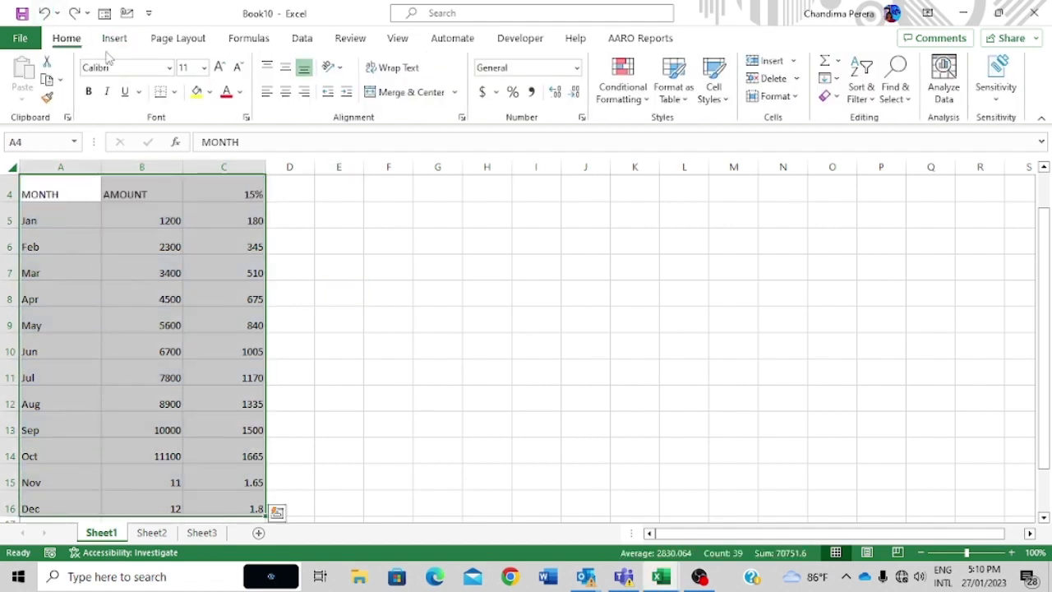
left_click(230, 210)
left_click(297, 279)
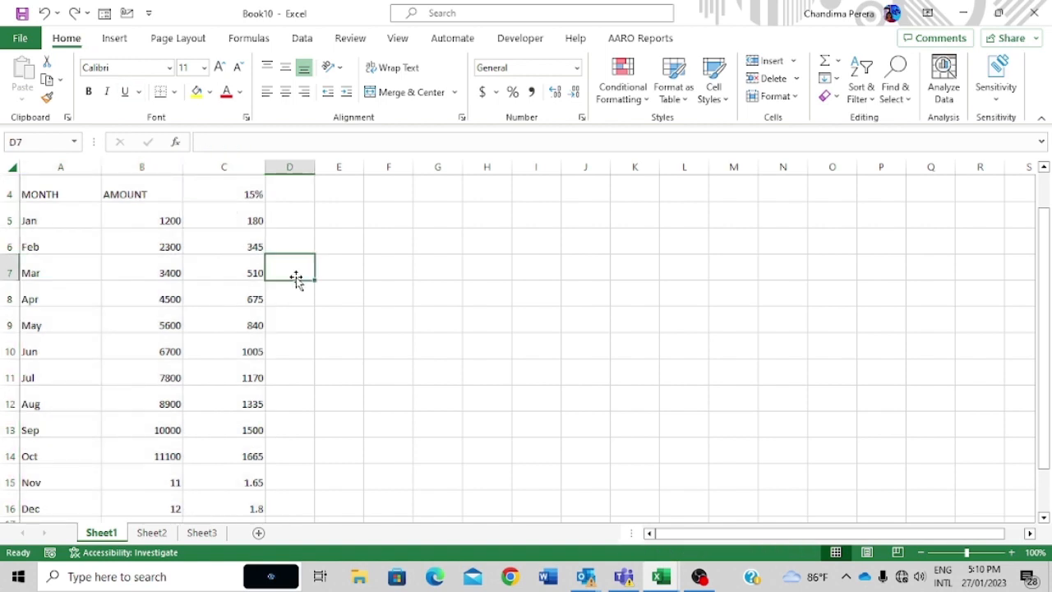
Create a table with headers from the automatically detected range A3:D16, starting from a single data cell.
left_click(175, 261)
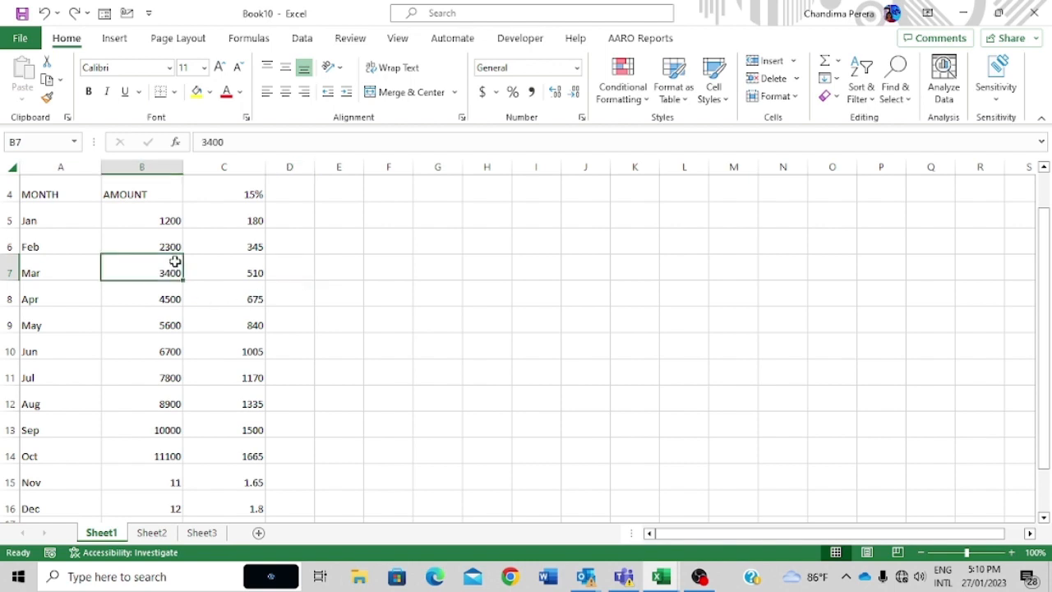
key("ctrl+t")
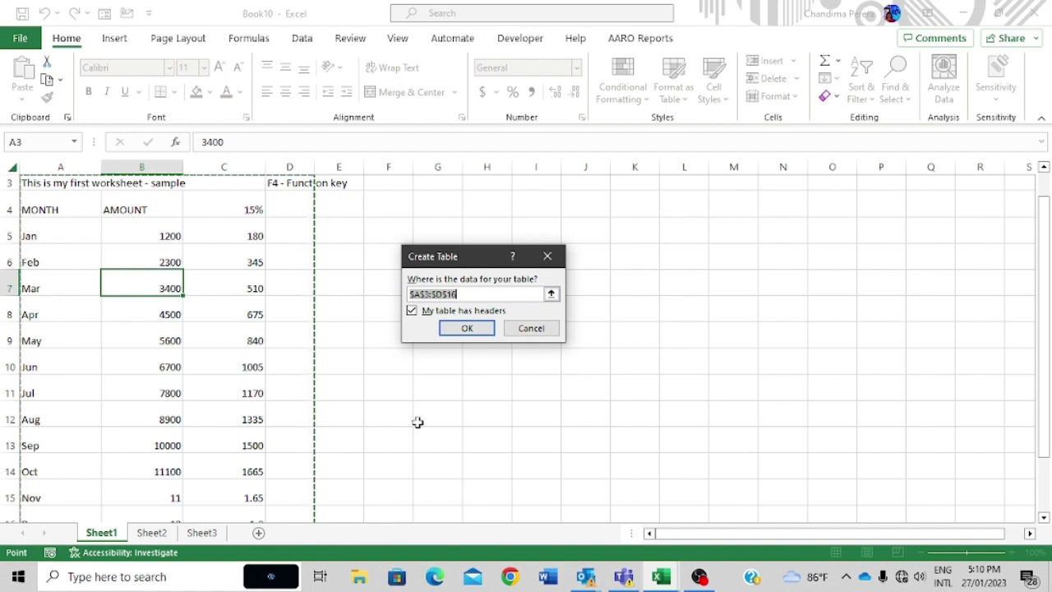
left_click(467, 328)
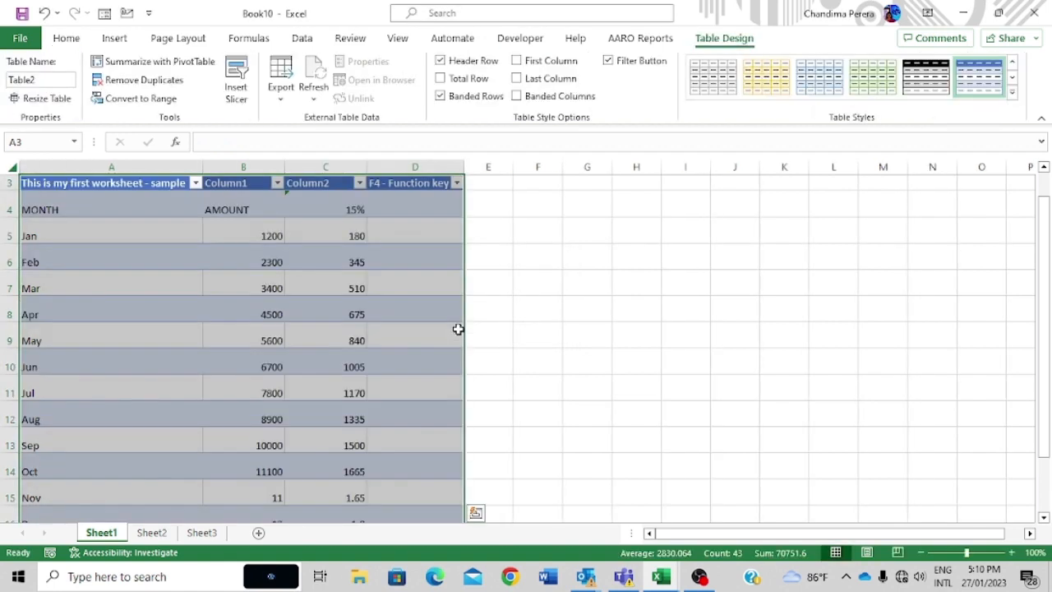
Examine the new table's extent, header row, MONTH and AMOUNT cells, and data rows down to Dec.
scroll(385, 324, "down", 3)
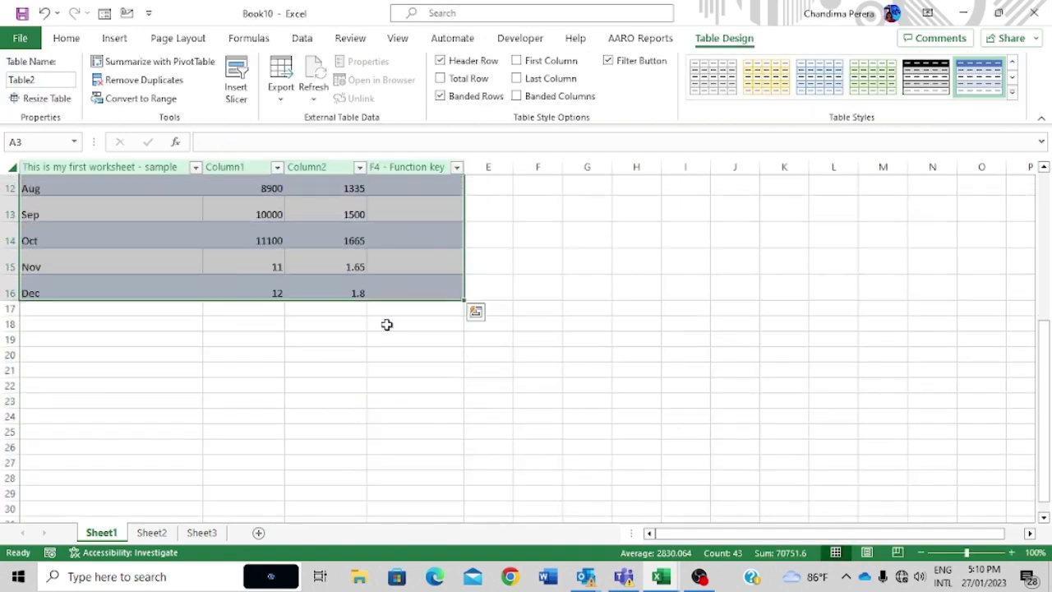
scroll(388, 326, "up", 2)
scroll(388, 326, "up", 2)
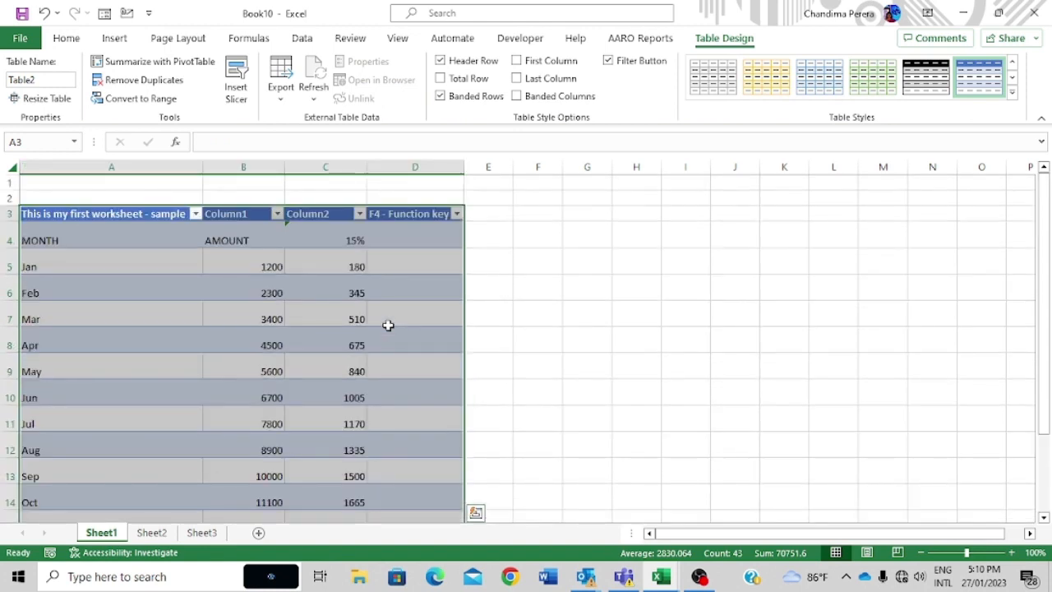
left_click(388, 325)
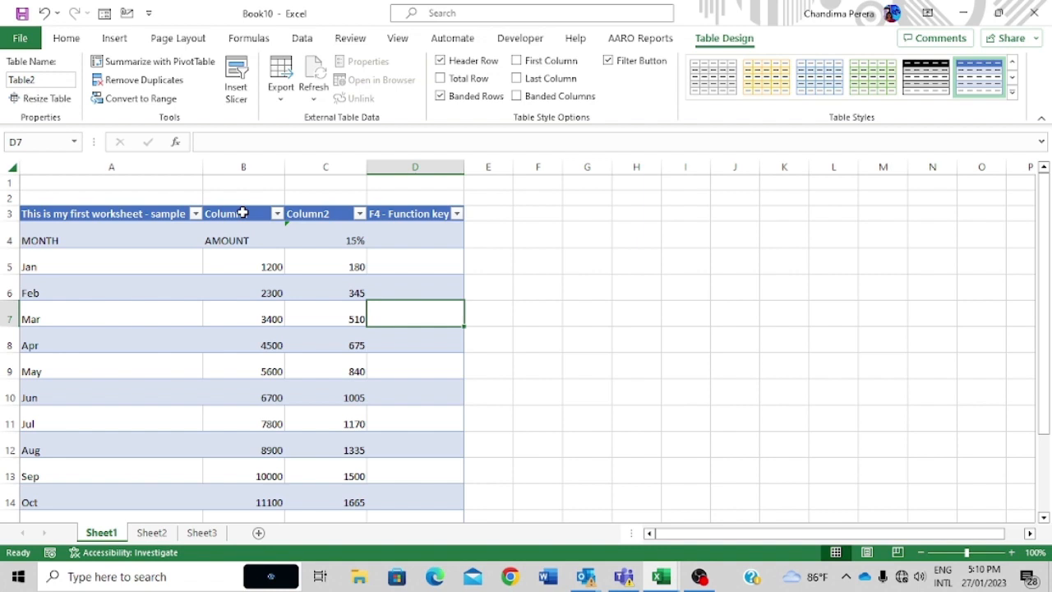
left_click(146, 233)
left_click(247, 239)
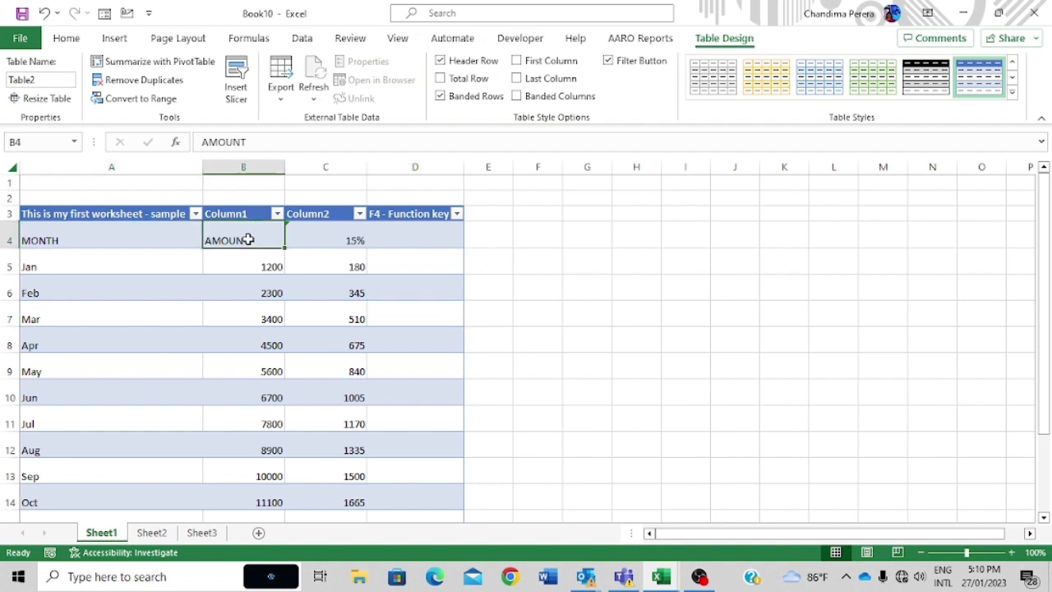
left_click(115, 257)
left_click(123, 325)
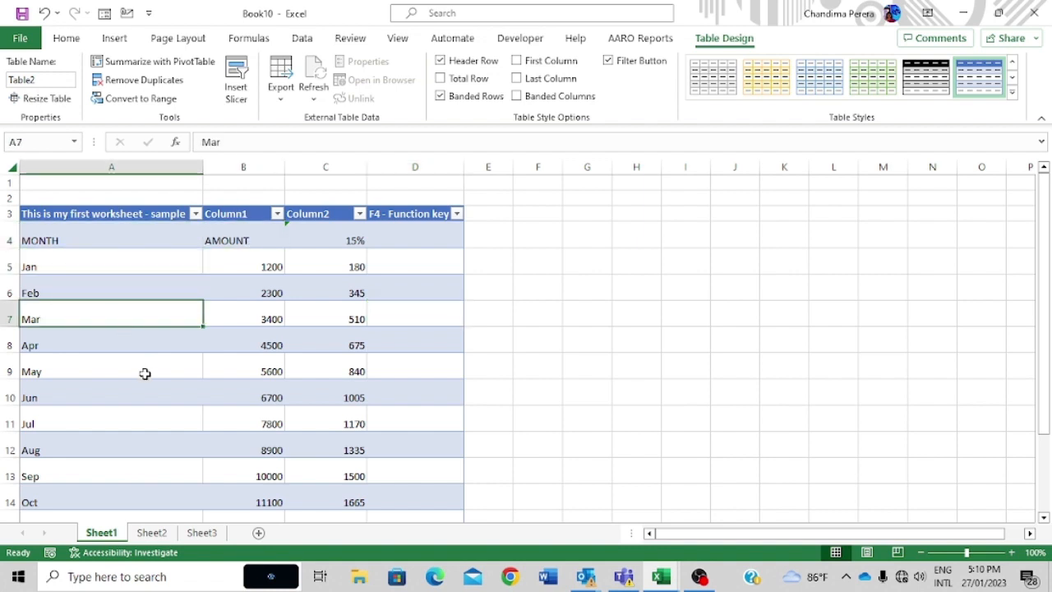
scroll(145, 374, "down", 3)
scroll(145, 374, "up", 3)
Try green and blue table styles, then apply a light blue banded style from the Medium group.
left_click(760, 75)
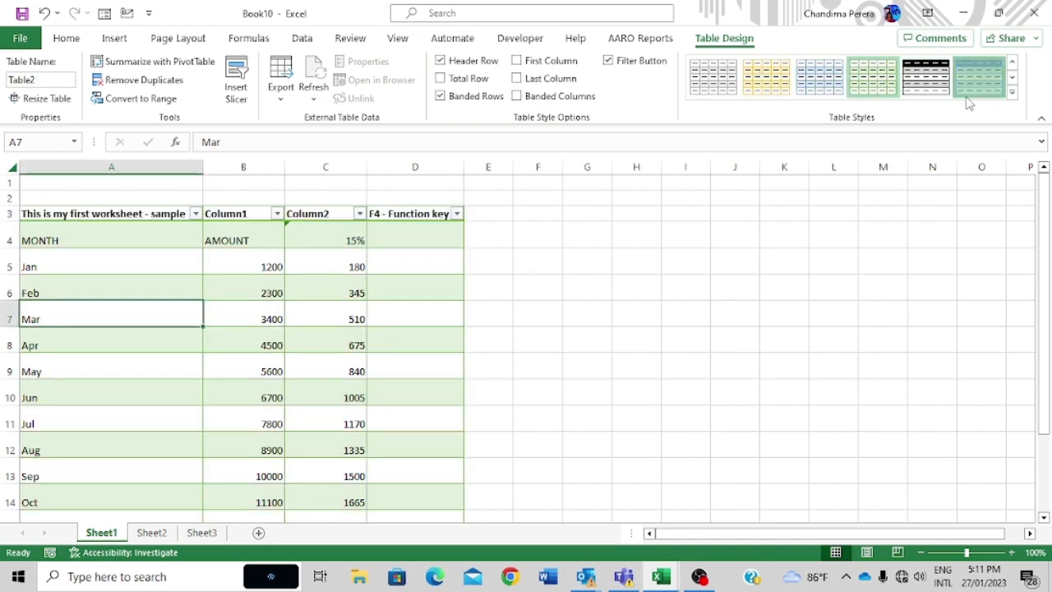
left_click(974, 86)
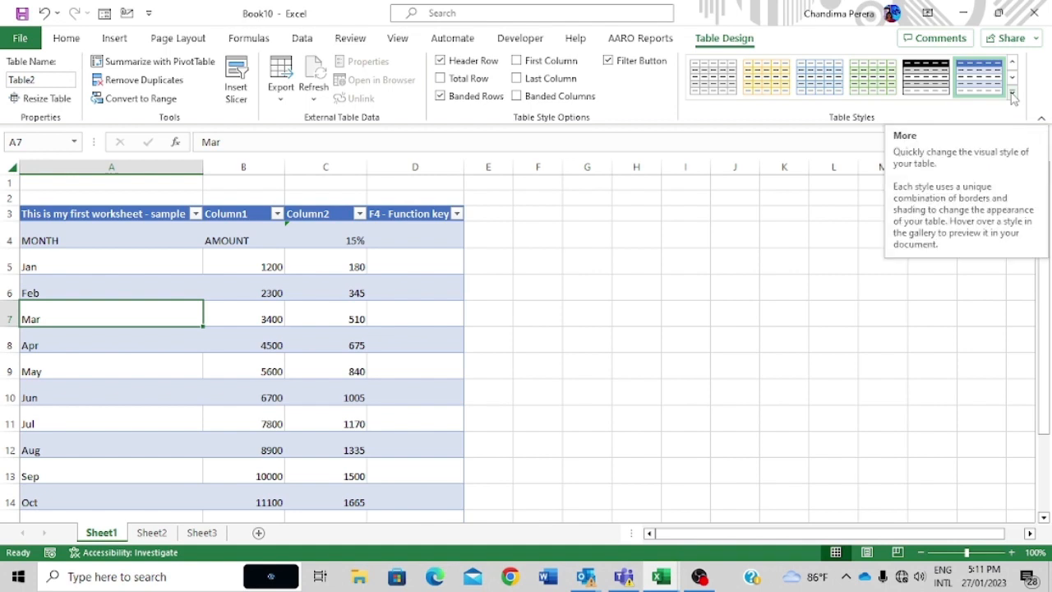
left_click(1013, 97)
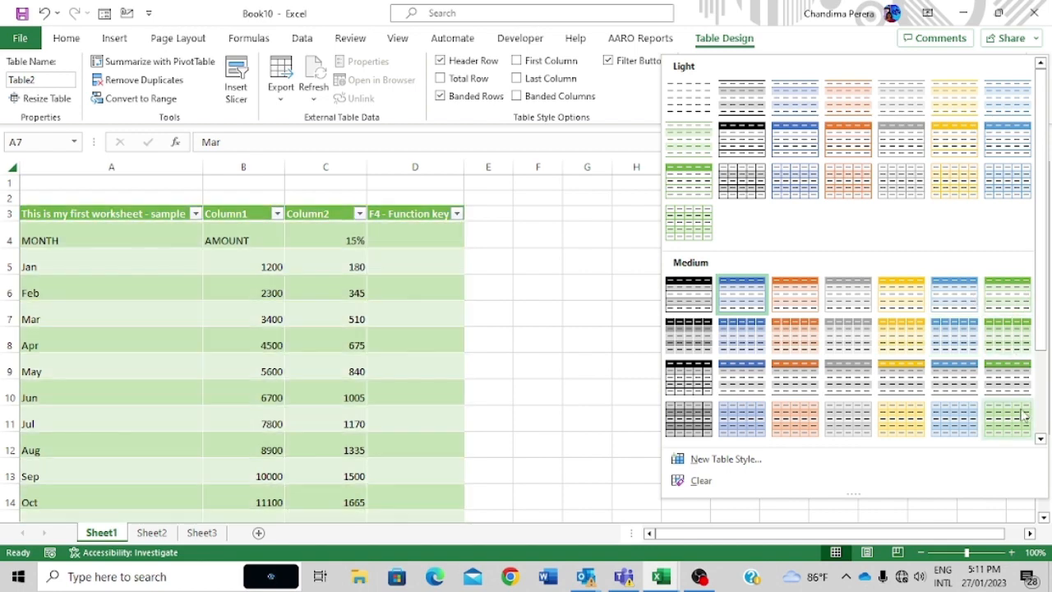
left_click(953, 411)
left_click(174, 280)
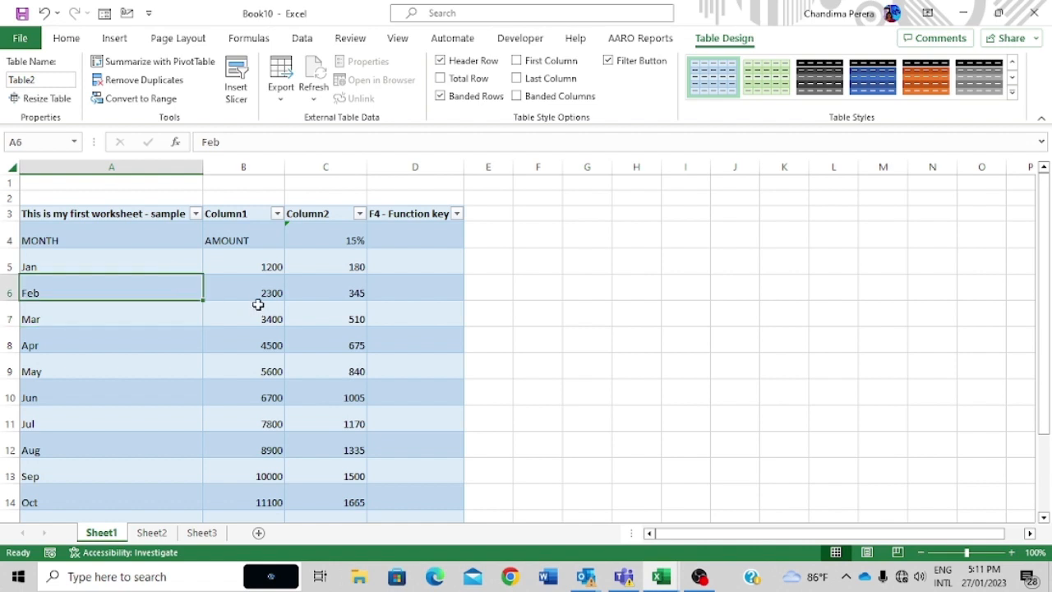
Undo the table style changes and the creation of the A3:D16 table, restoring the plain range.
key("ctrl+z")
key("ctrl+z")
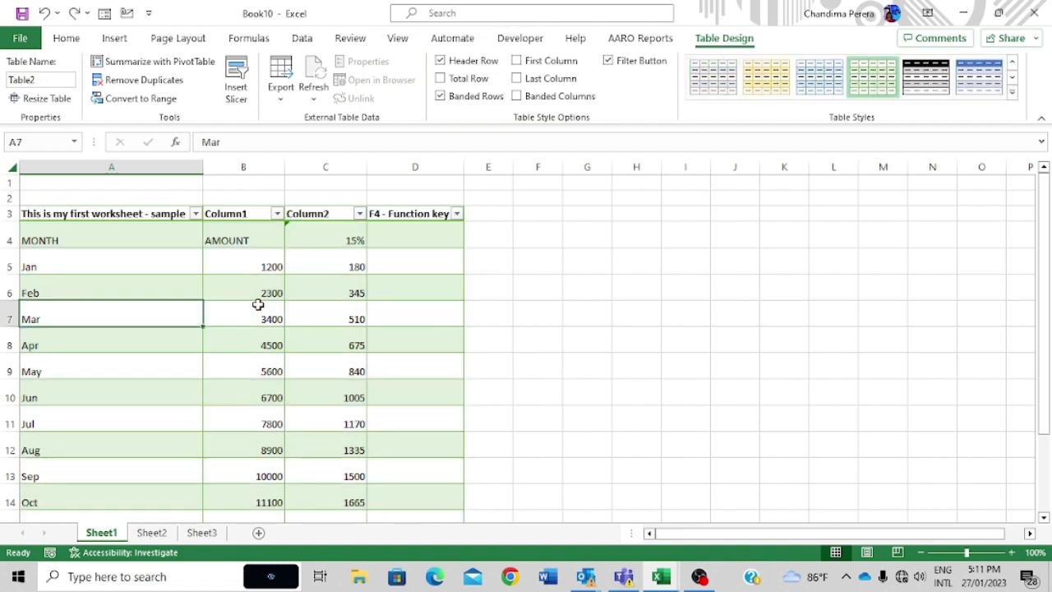
key("ctrl+y")
key("ctrl+z")
key("ctrl+z")
key("ctrl+z")
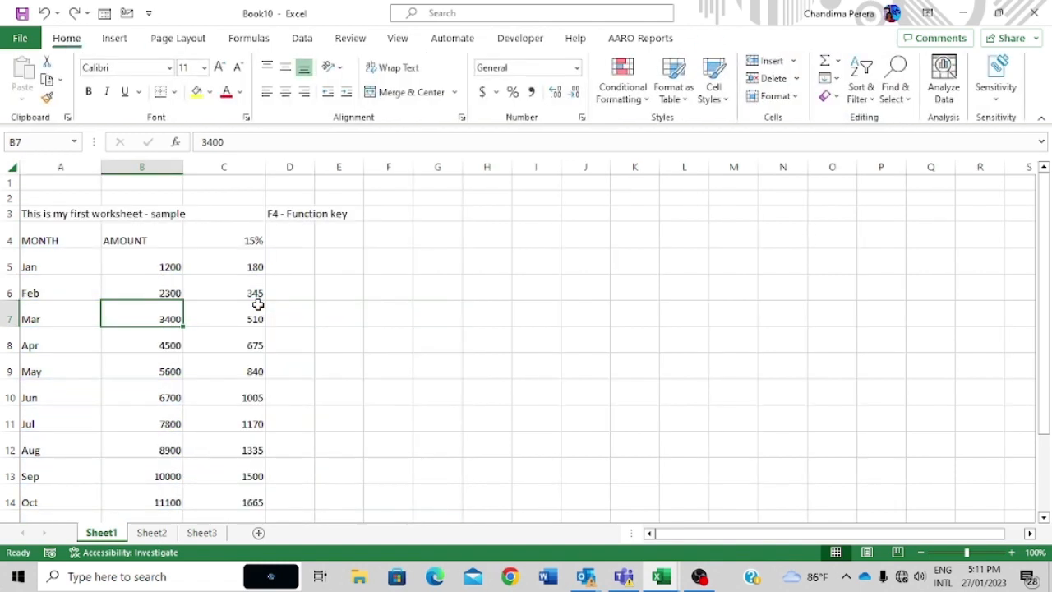
Select range A4:C16 and set medium-weight solid outline and inside borders in the cell formatting.
left_click(367, 282)
left_click_drag(52, 230, 245, 484)
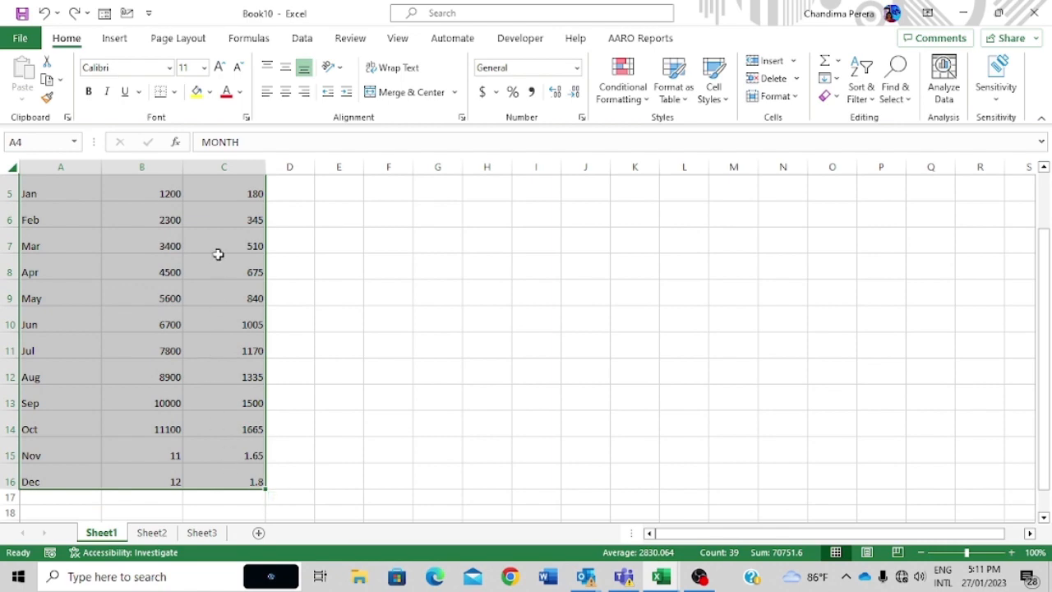
right_click(219, 217)
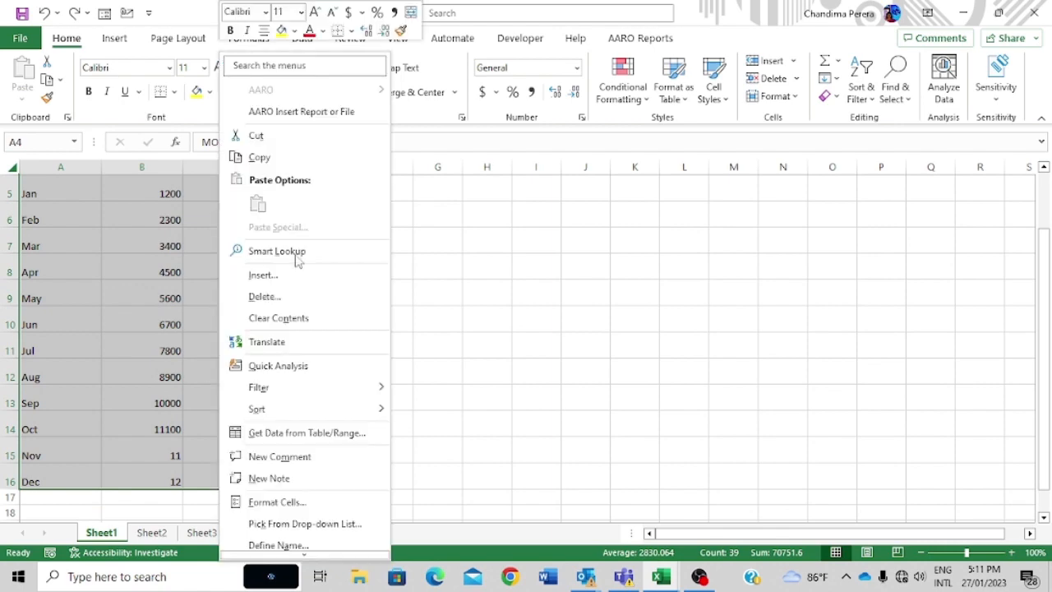
left_click(278, 502)
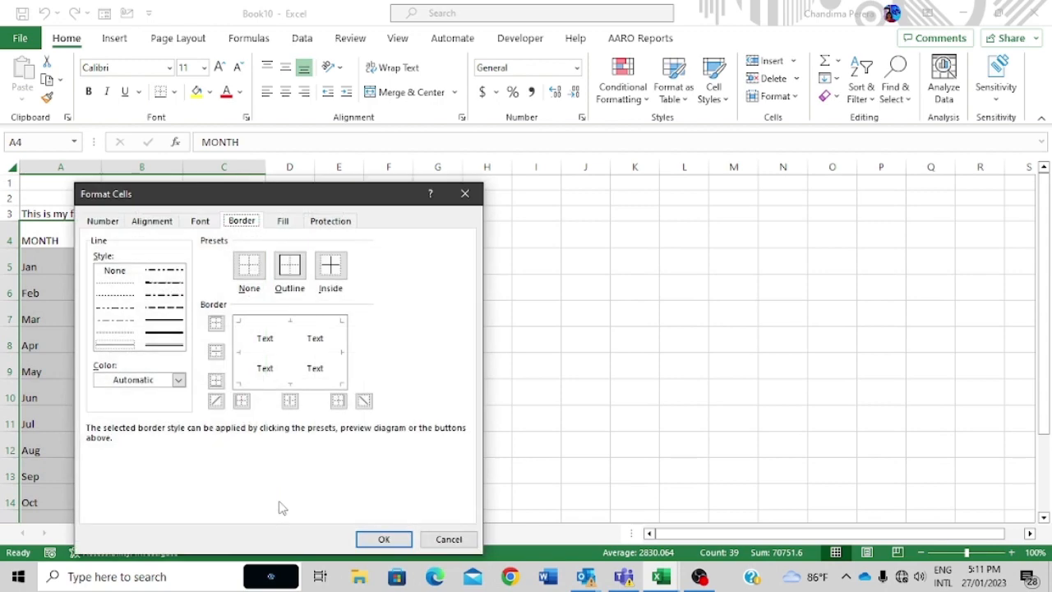
left_click_drag(286, 198, 559, 129)
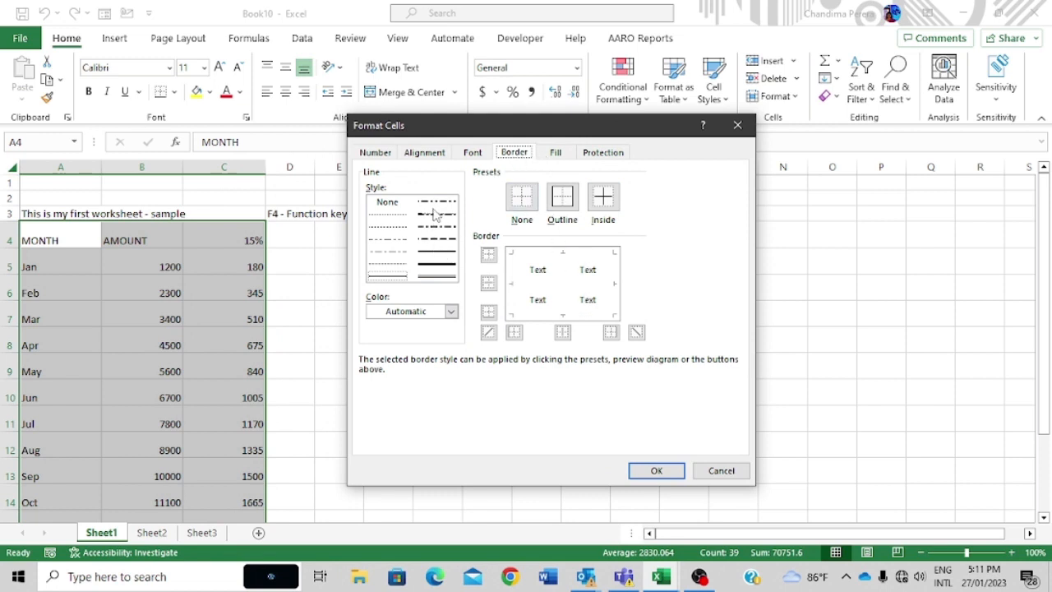
left_click(438, 253)
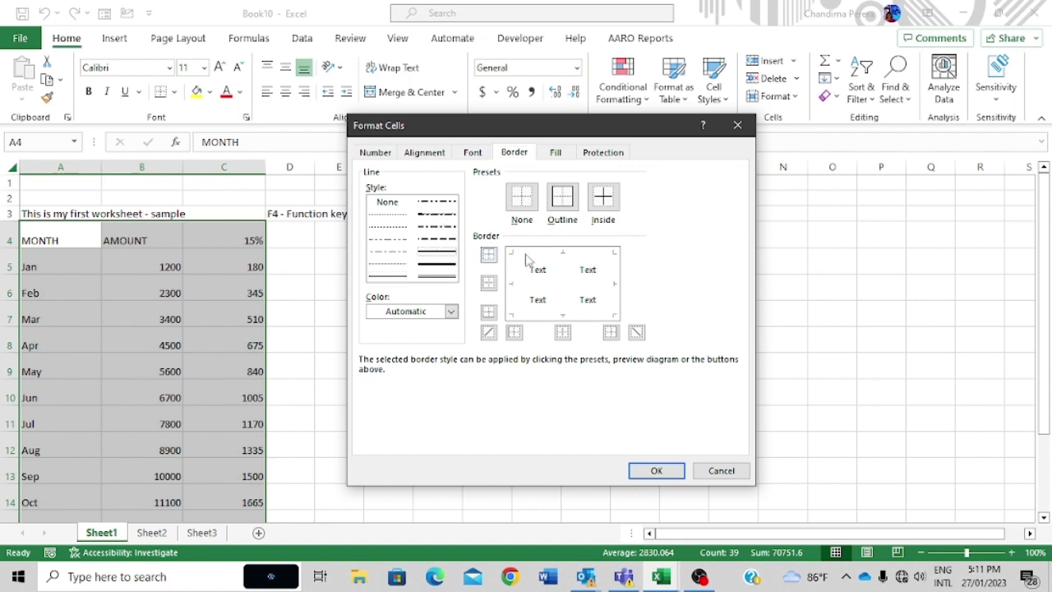
left_click(563, 201)
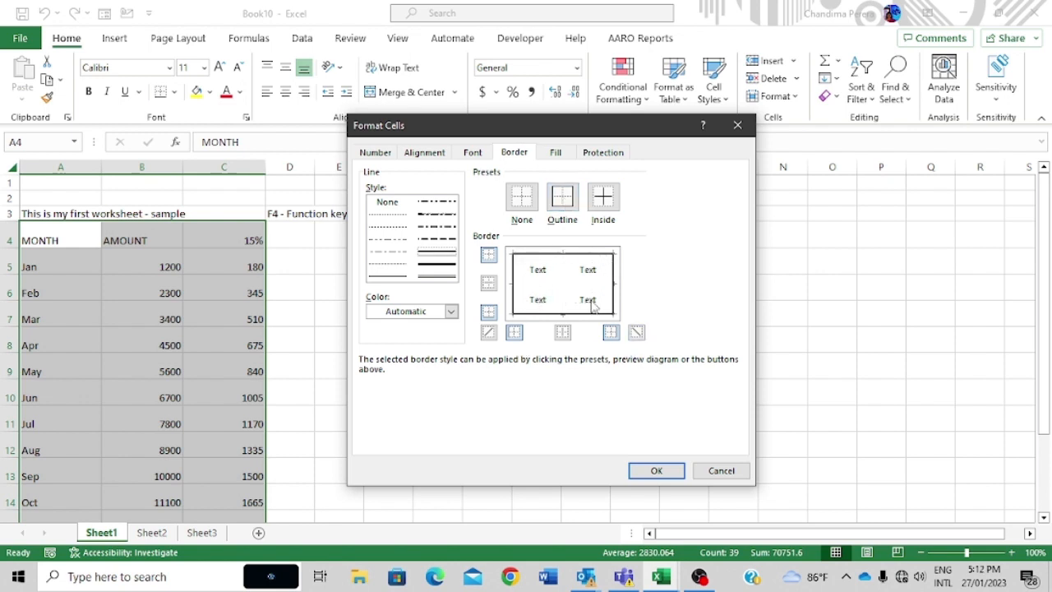
left_click(606, 202)
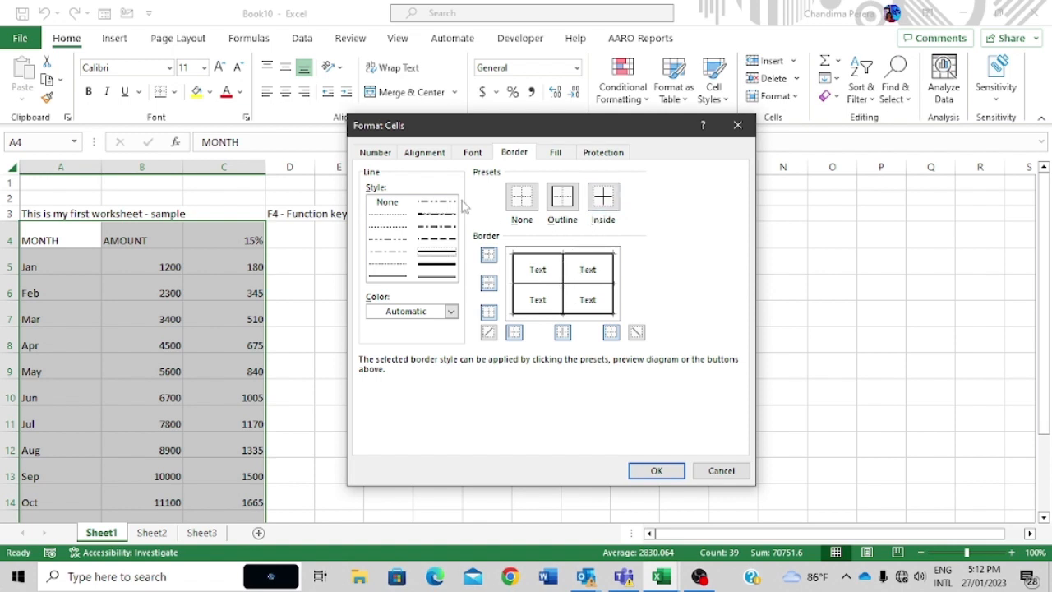
Change the inside borders of A4:C16 to a thin dashed line and apply the border formatting.
left_click(391, 270)
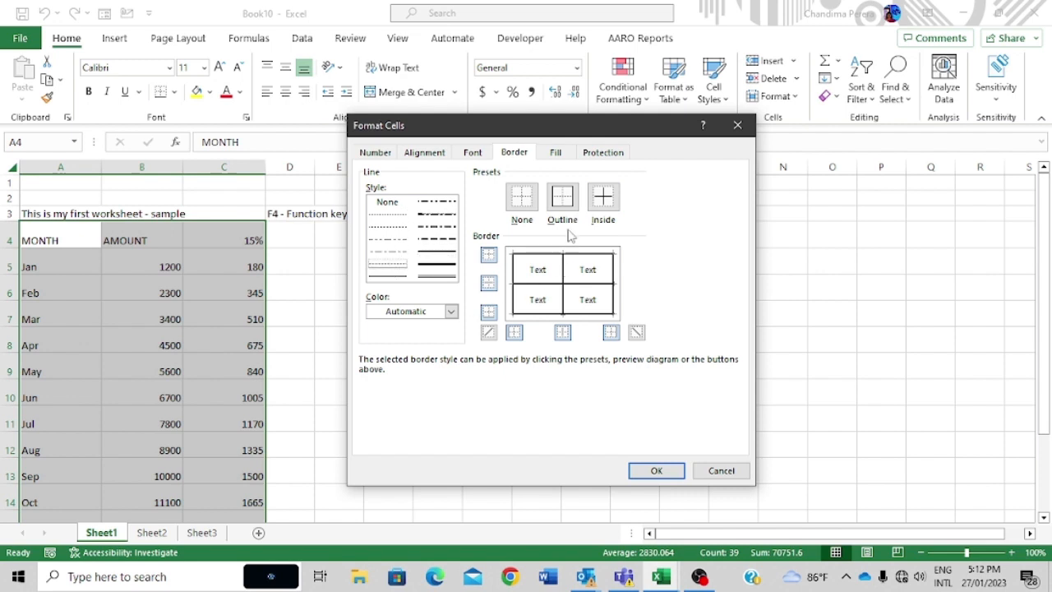
left_click(608, 204)
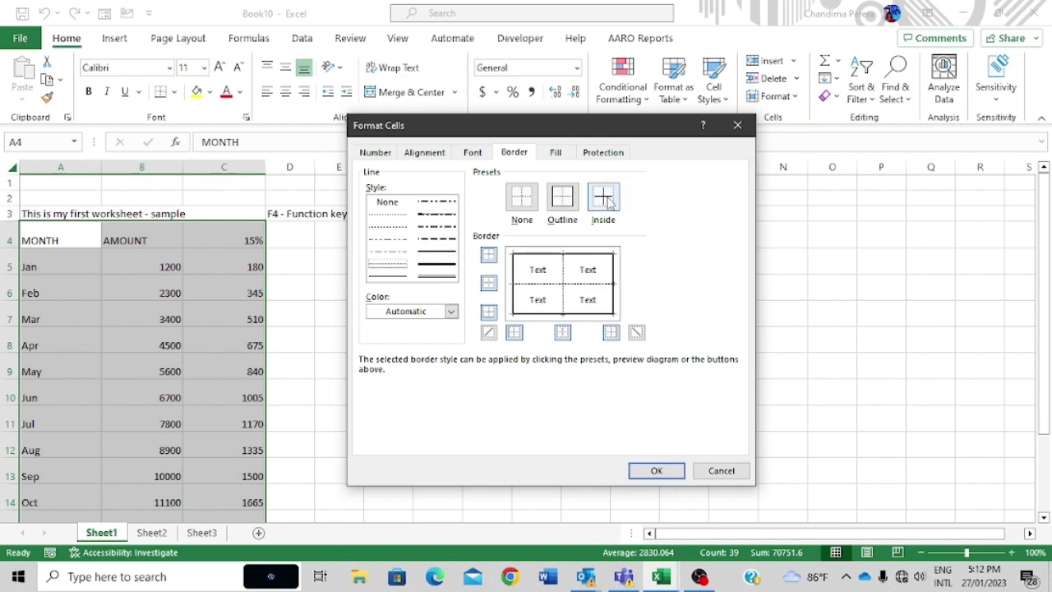
left_click(641, 471)
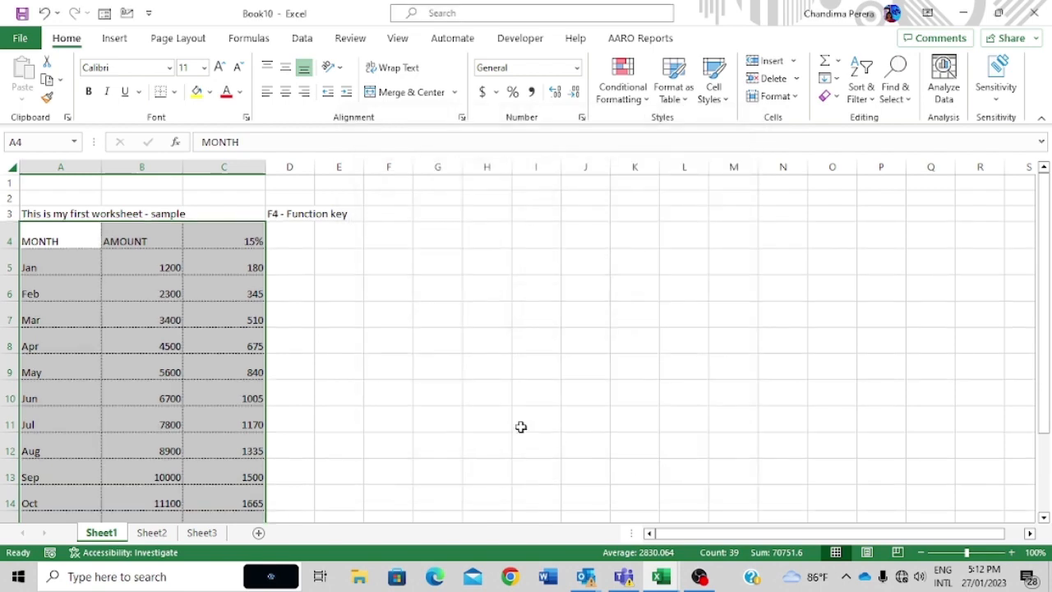
scroll(257, 403, "down", 2)
scroll(257, 403, "up", 2)
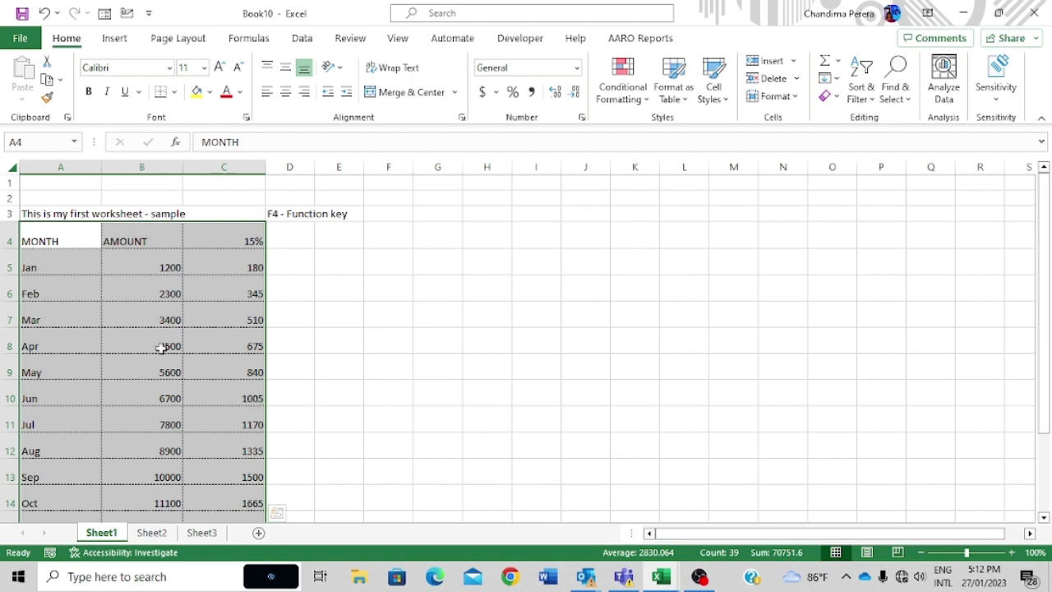
Set thick light gold outline and inside borders for range A4:C16.
right_click(203, 261)
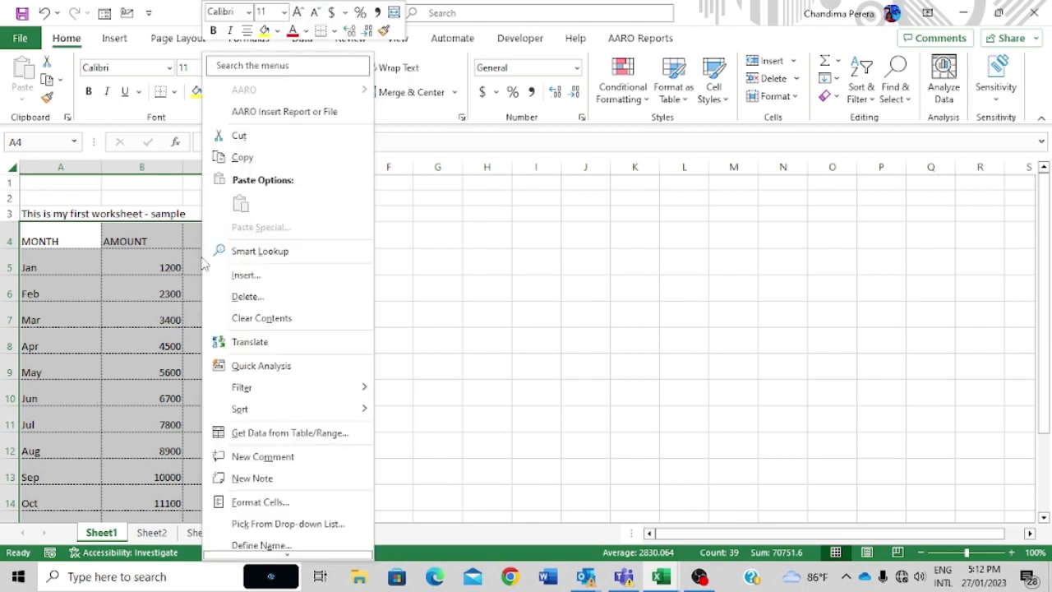
left_click(261, 502)
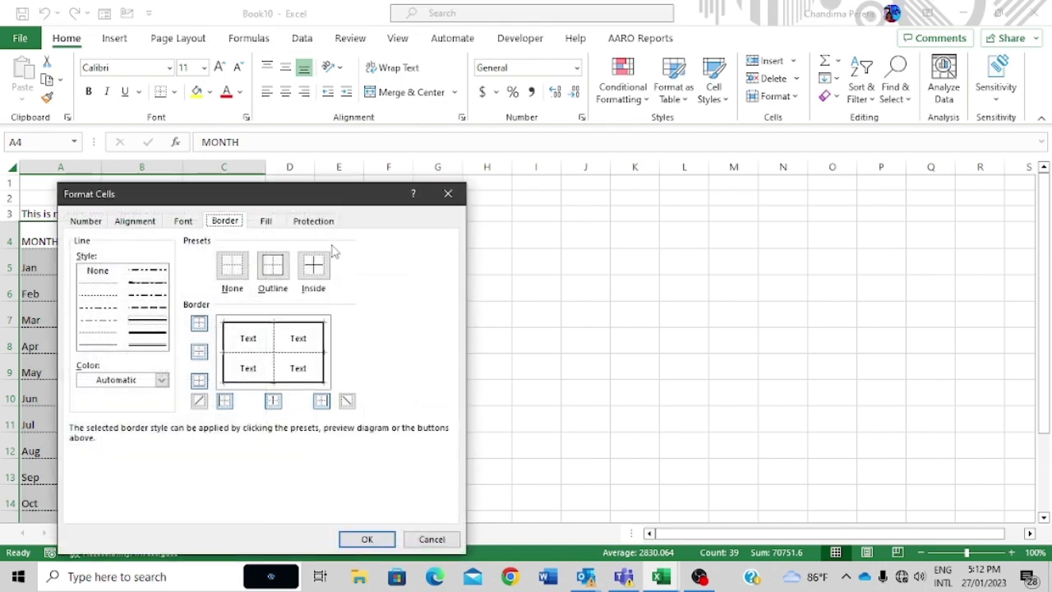
left_click_drag(332, 201, 556, 115)
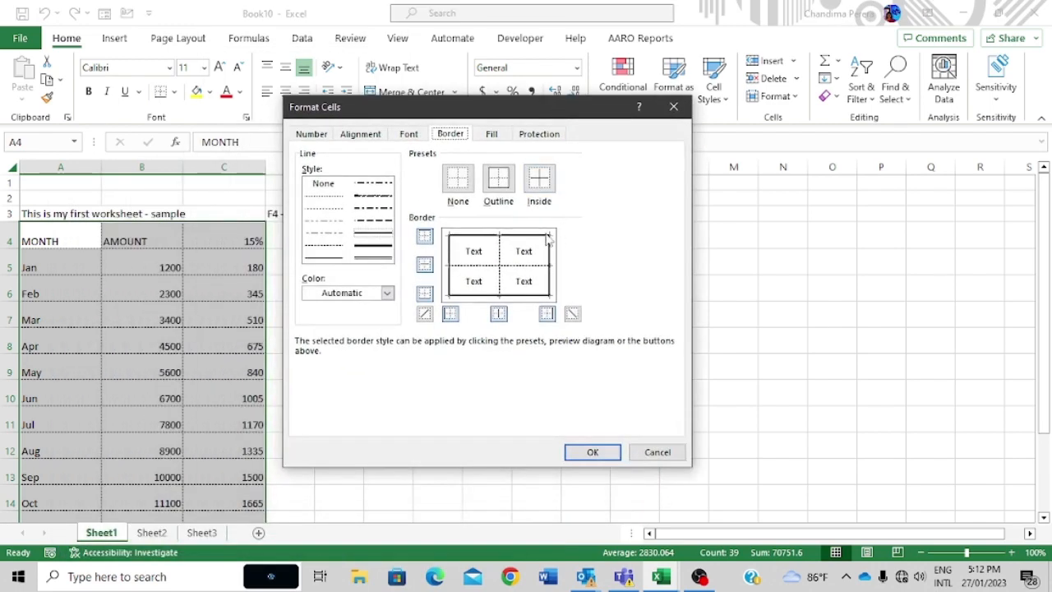
left_click(386, 293)
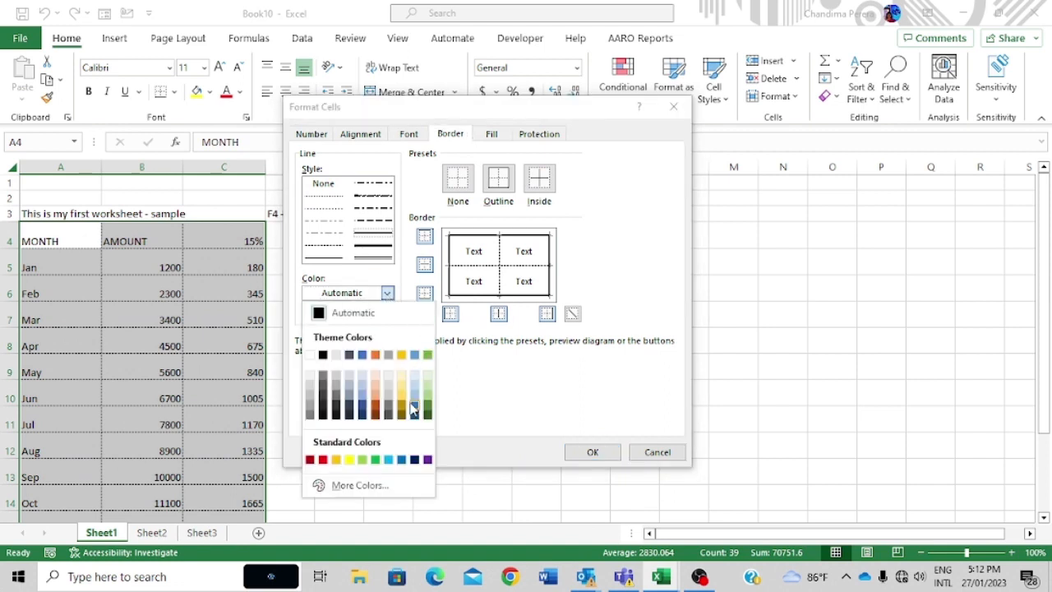
left_click(402, 400)
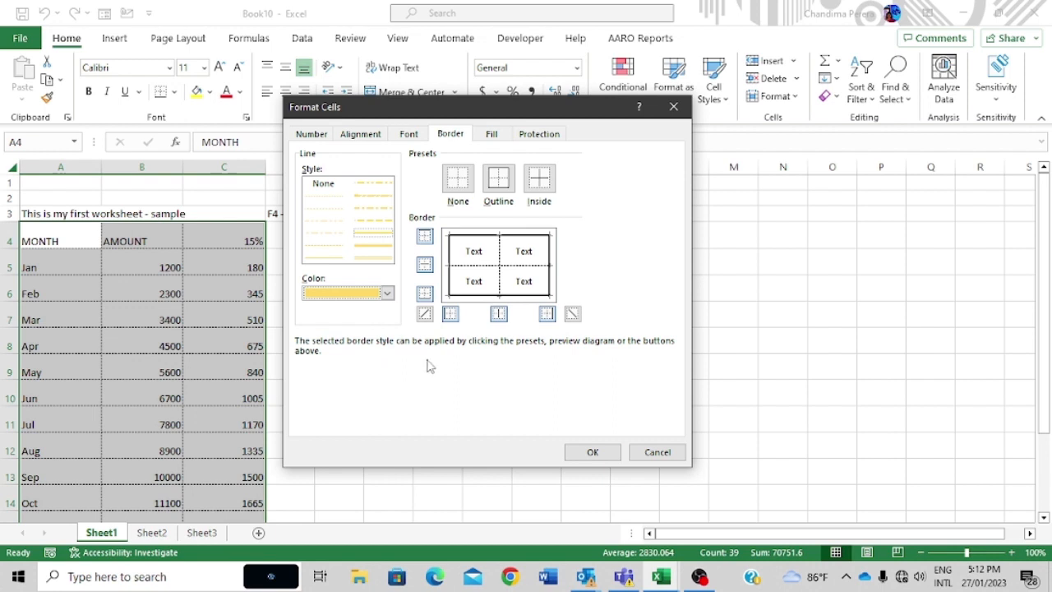
left_click(363, 253)
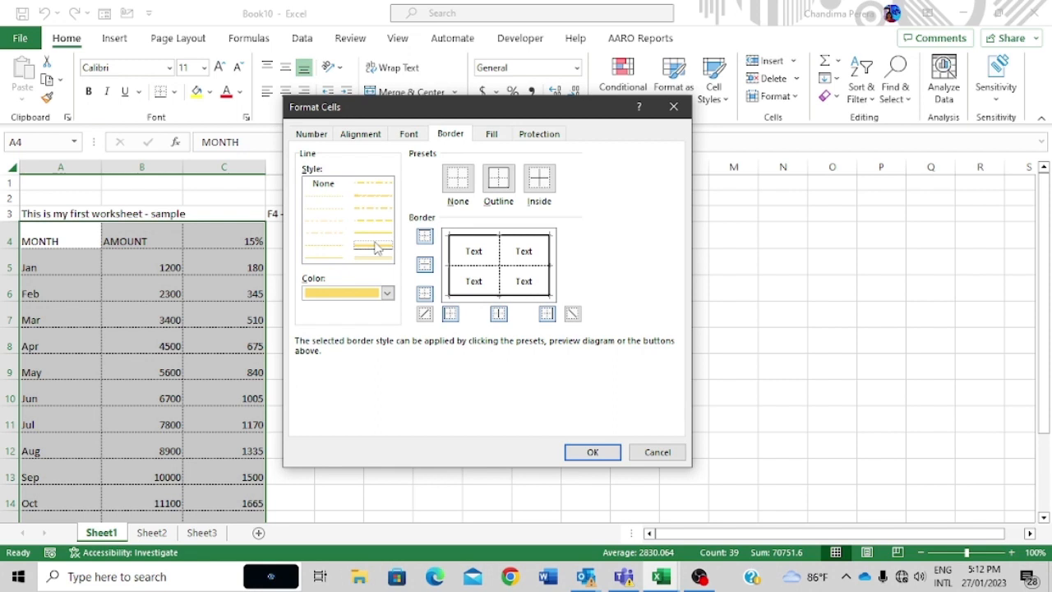
left_click(499, 182)
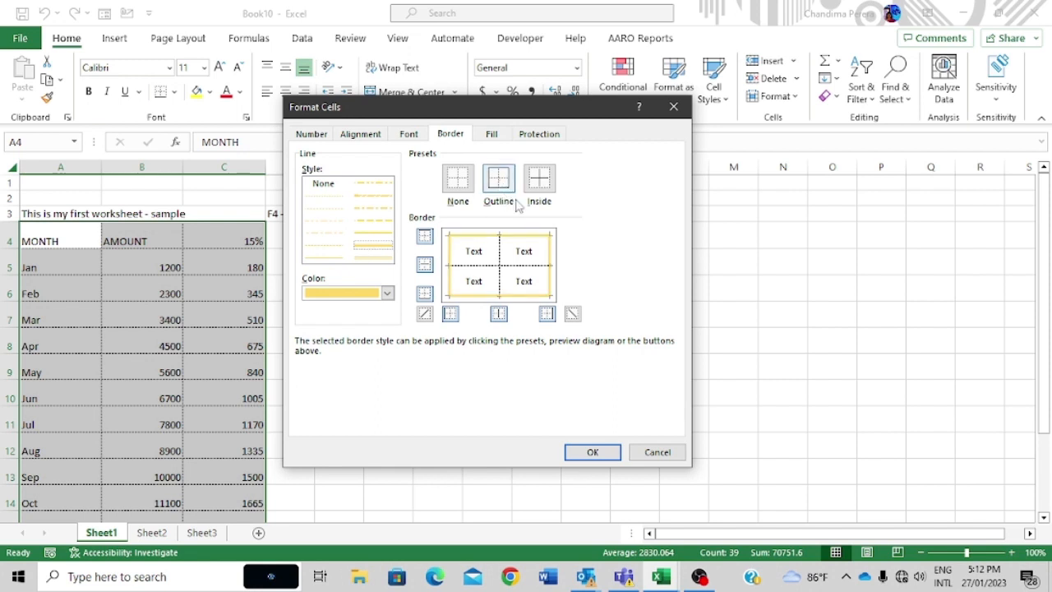
left_click(539, 182)
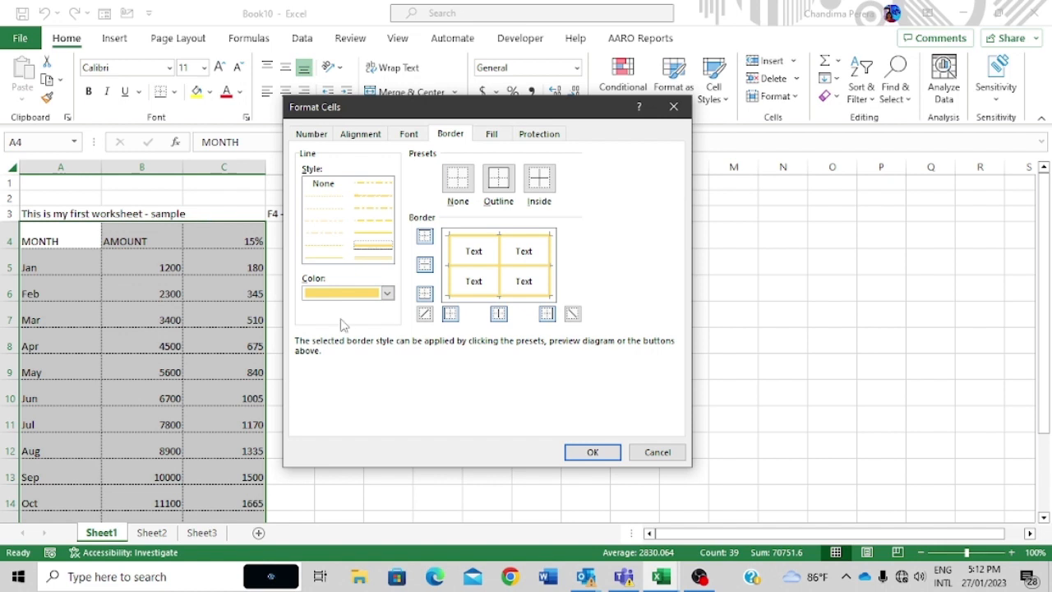
Add the lightest blue theme background fill to A4:C16 and apply the border and fill formatting.
left_click(491, 134)
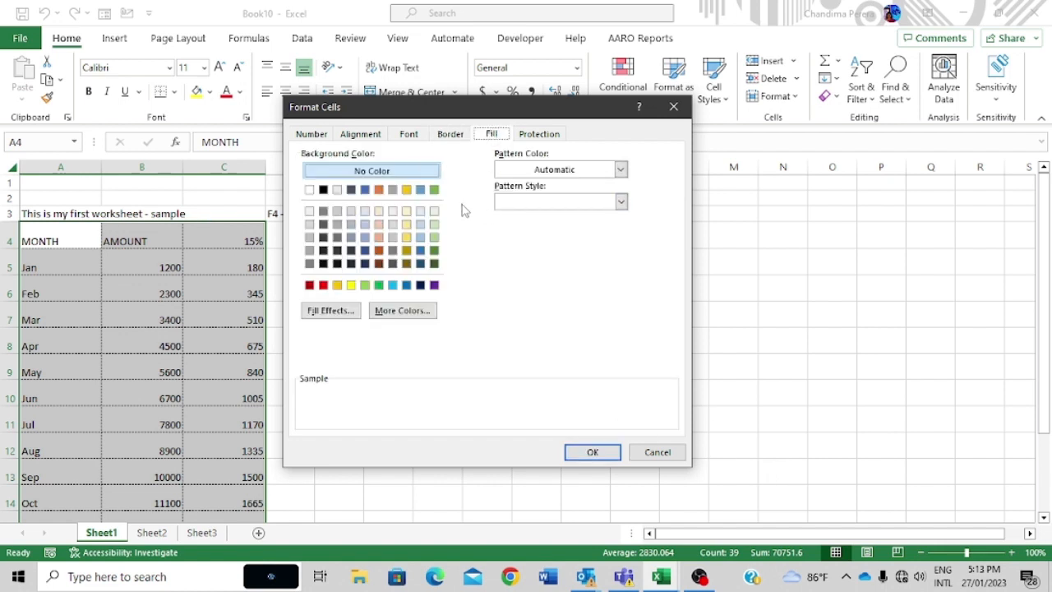
left_click(421, 212)
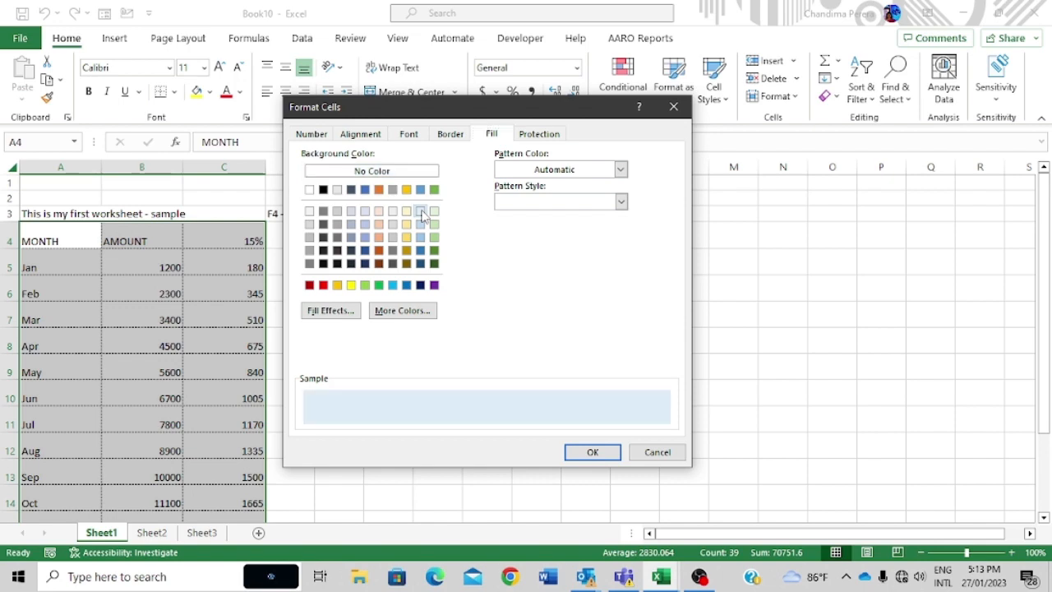
left_click(591, 451)
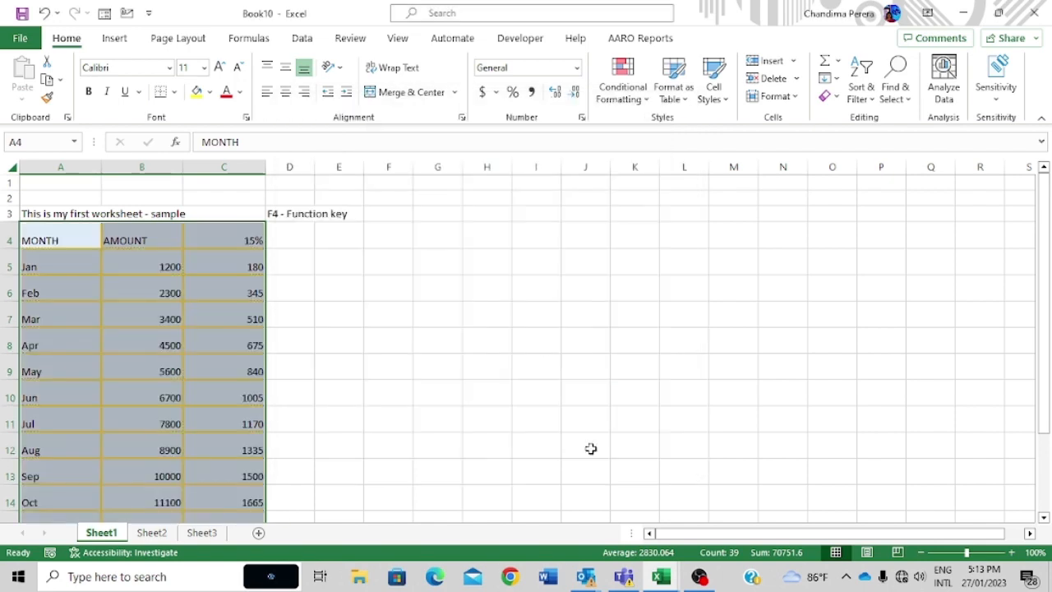
scroll(329, 411, "down", 2)
left_click(386, 404)
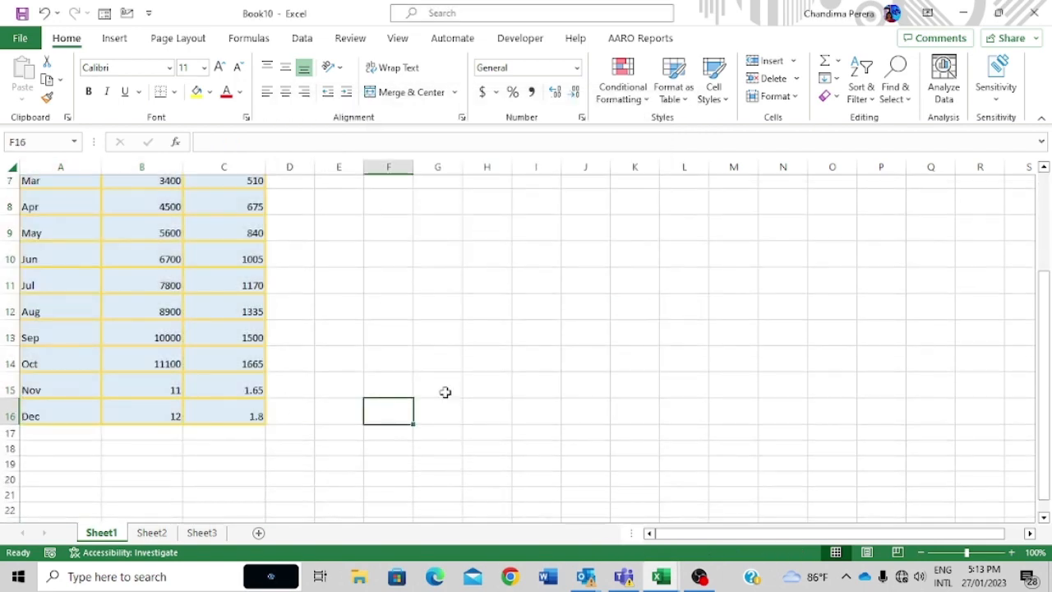
scroll(445, 392, "up", 2)
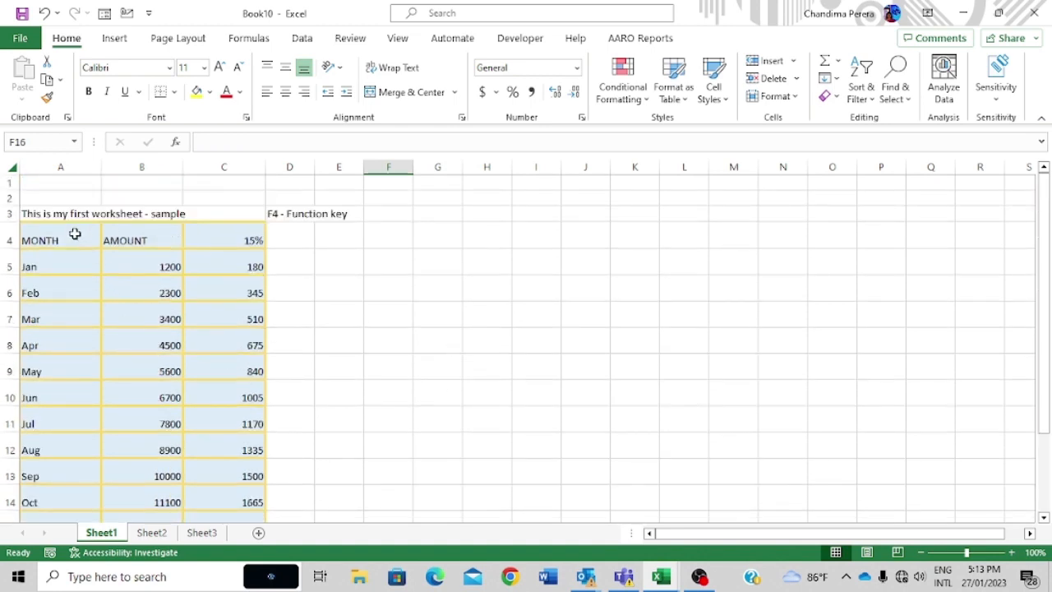
Make the header cells A4:C4 bold, italic and underlined.
left_click_drag(73, 235, 226, 238)
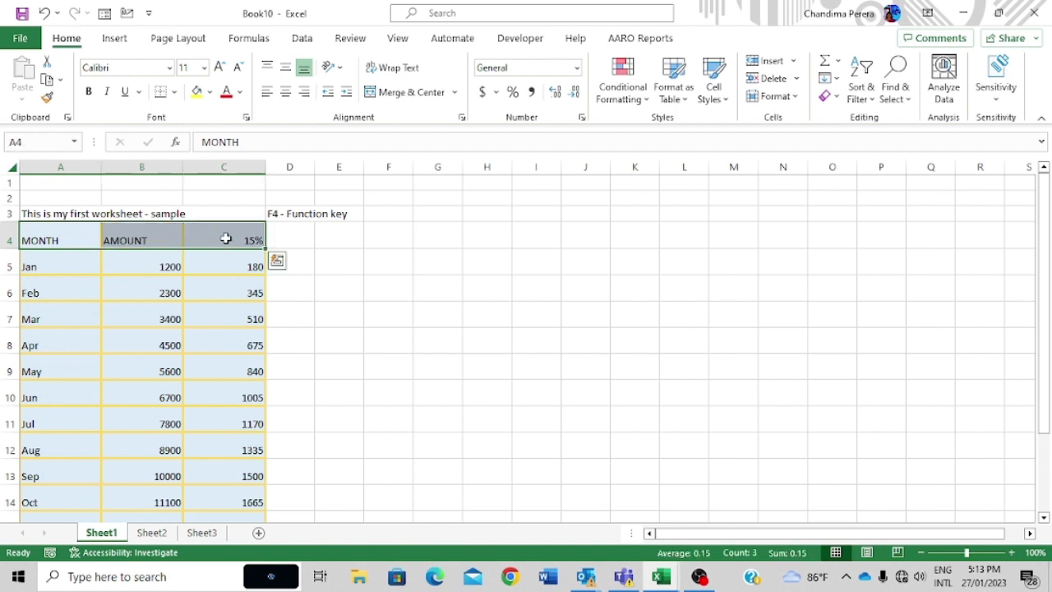
left_click(89, 92)
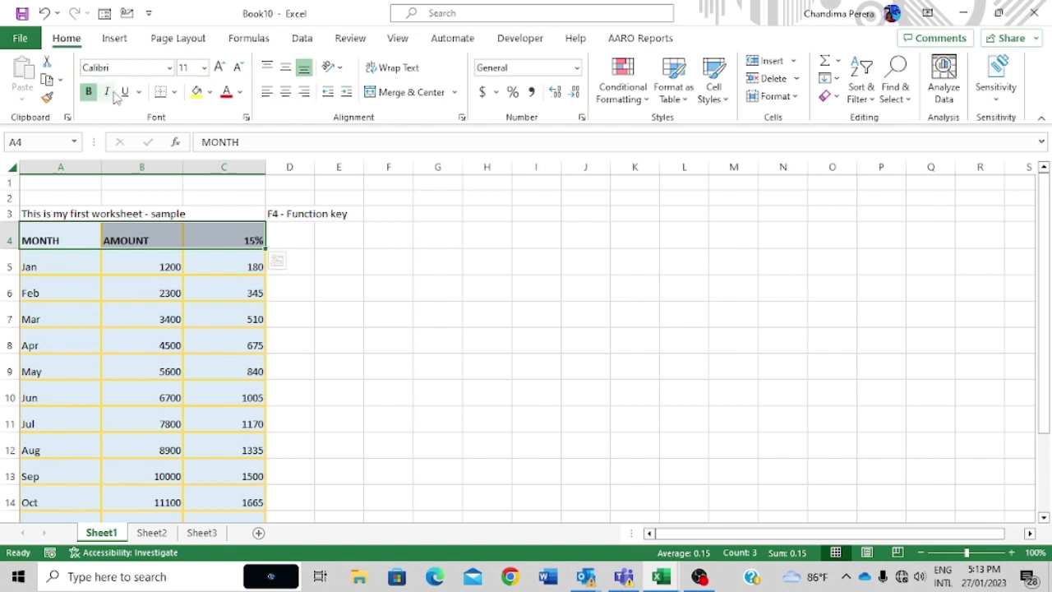
left_click(107, 92)
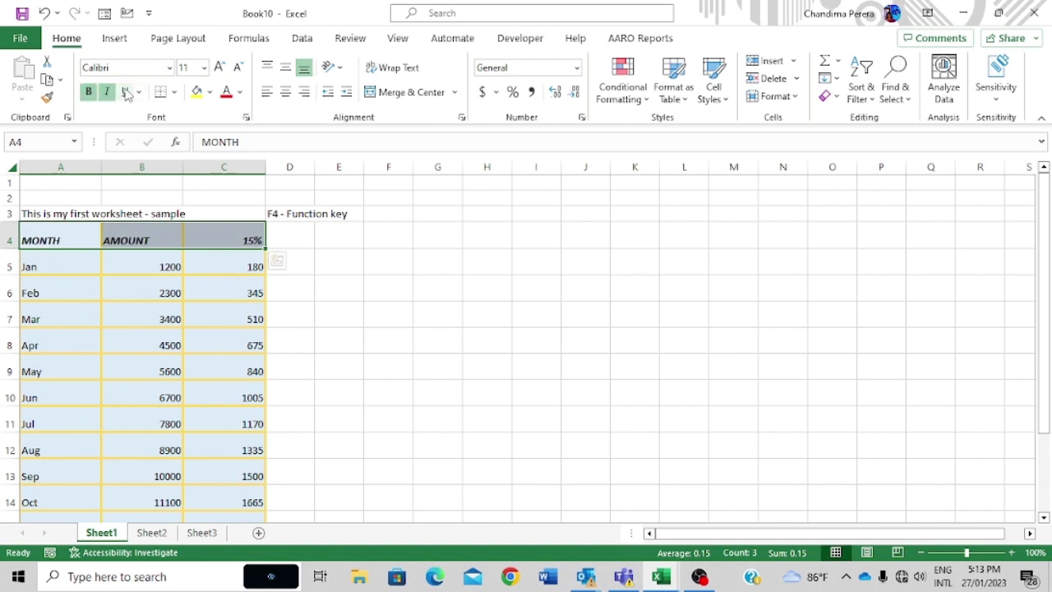
left_click(125, 92)
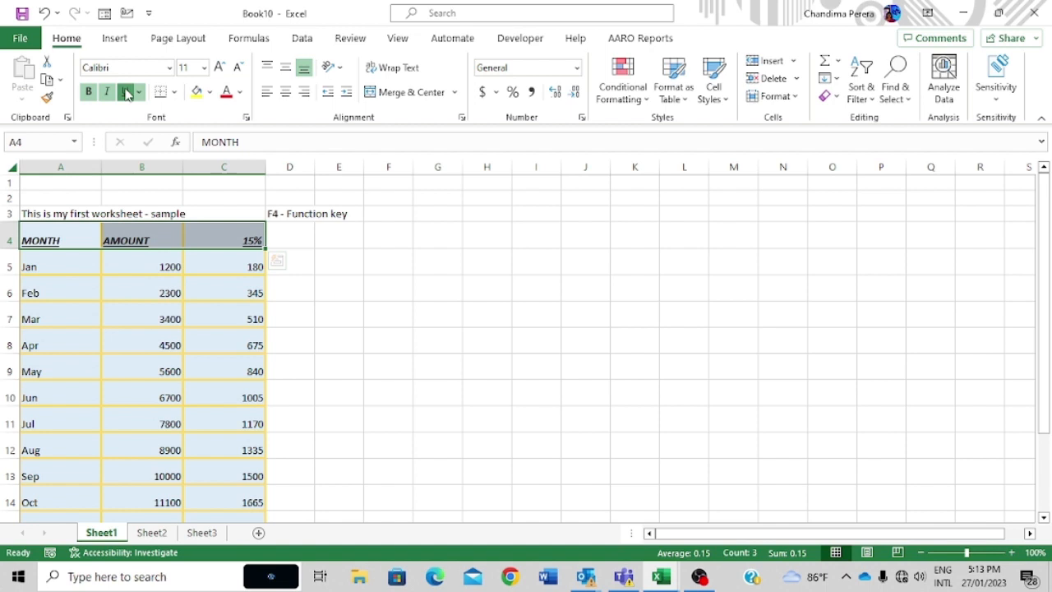
left_click(423, 323)
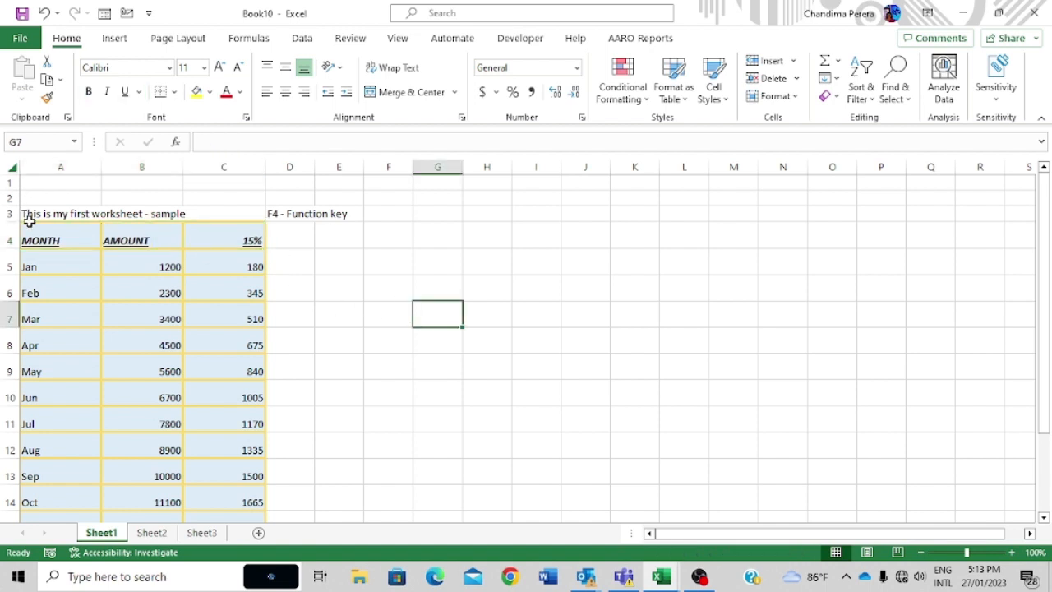
Set the font color of the header cells A4:C4 to the standard light blue.
left_click_drag(46, 235, 235, 240)
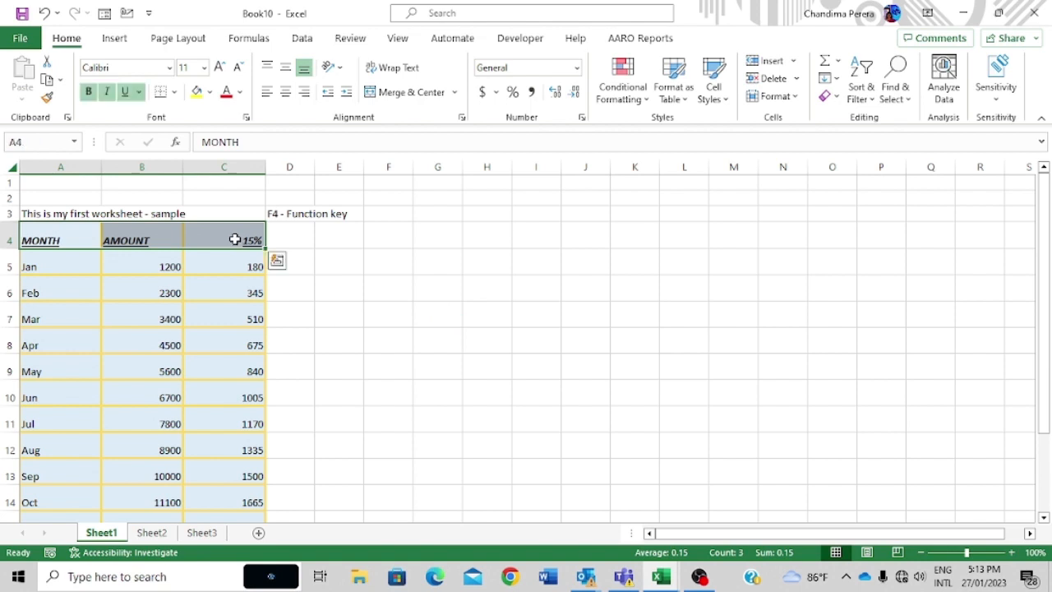
left_click(241, 96)
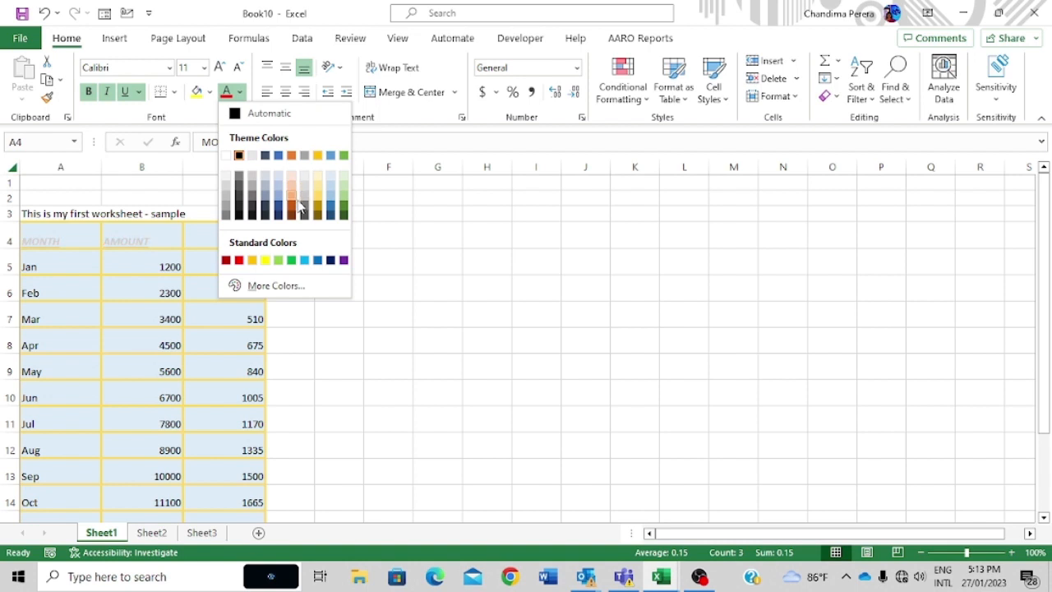
left_click(304, 260)
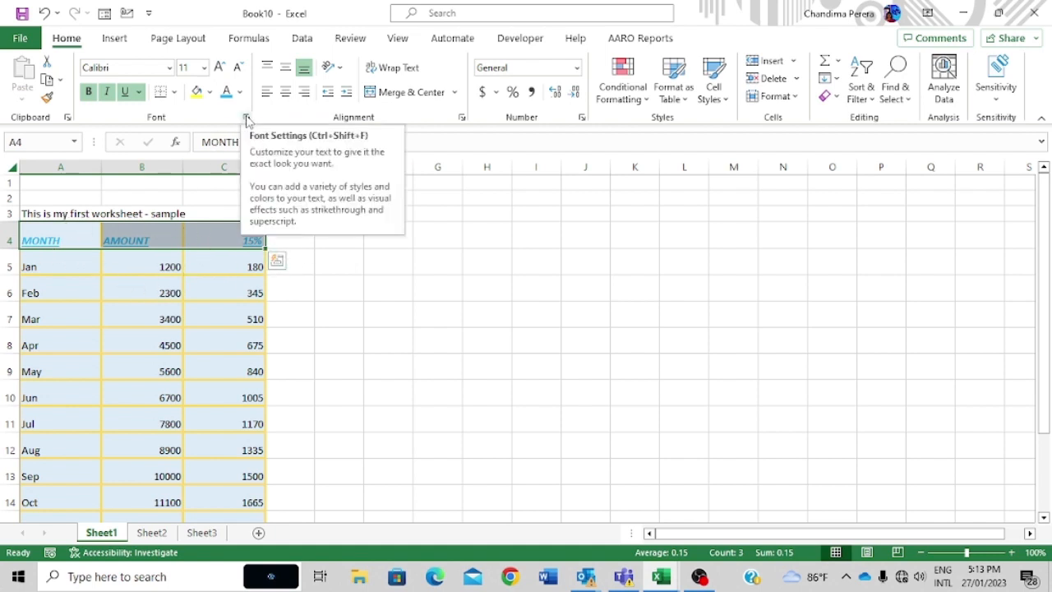
Fill the header cells A4:C4 with the second-lightest gold theme color.
left_click(247, 119)
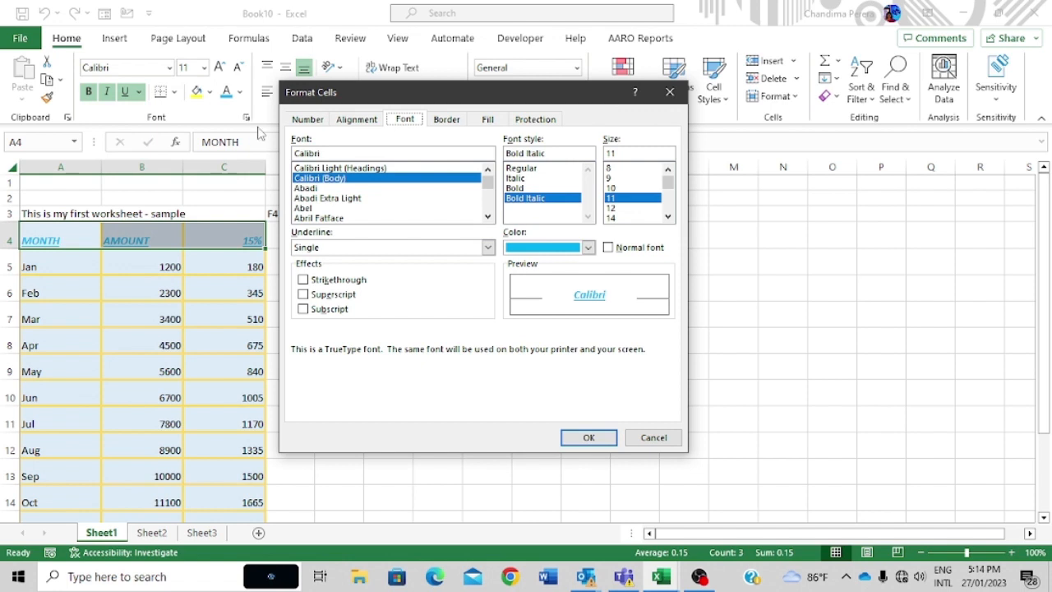
left_click(490, 120)
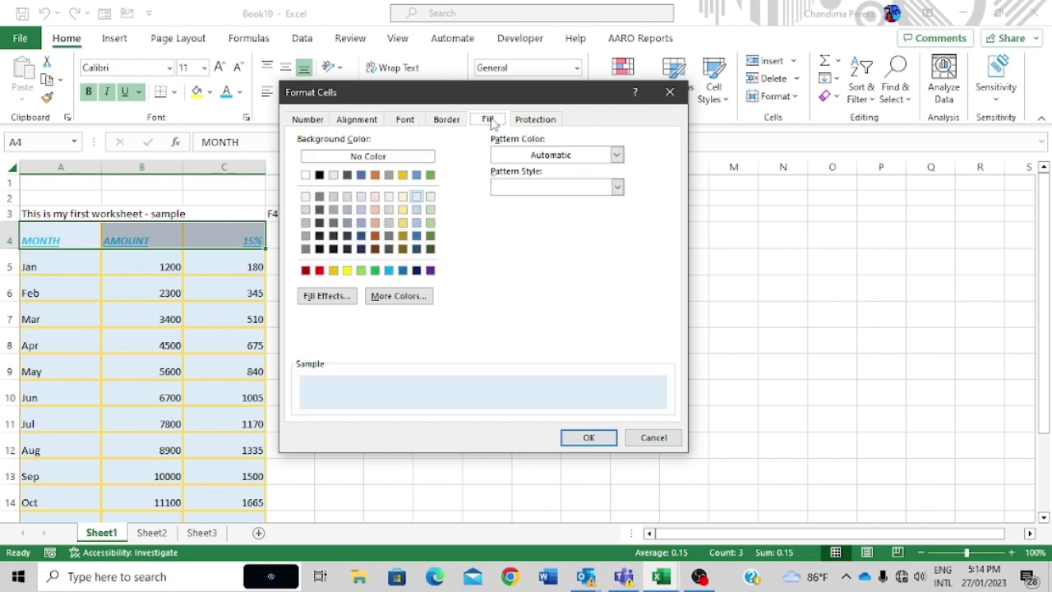
left_click(402, 211)
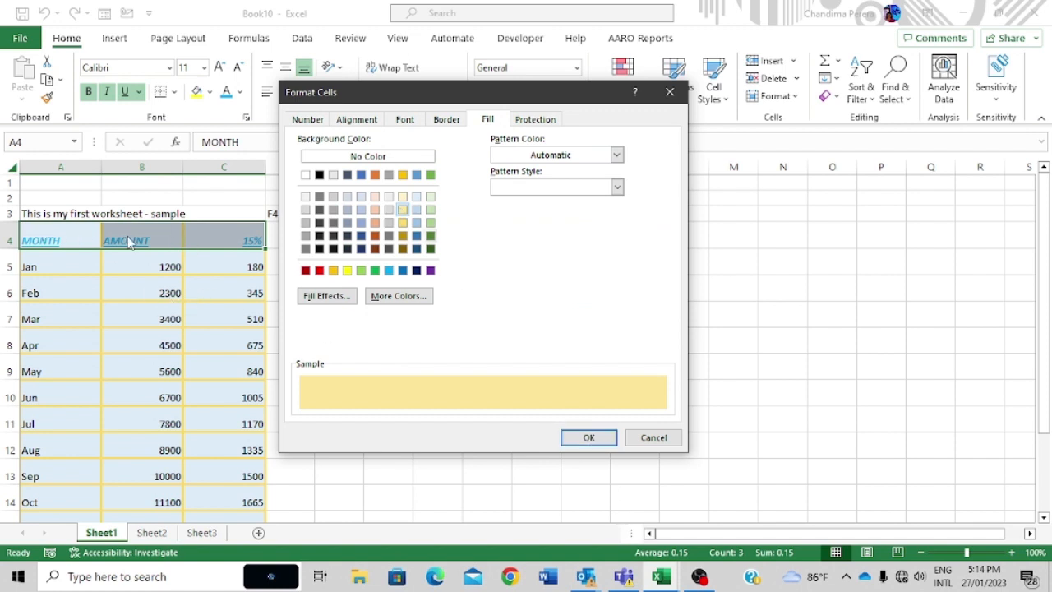
left_click(573, 440)
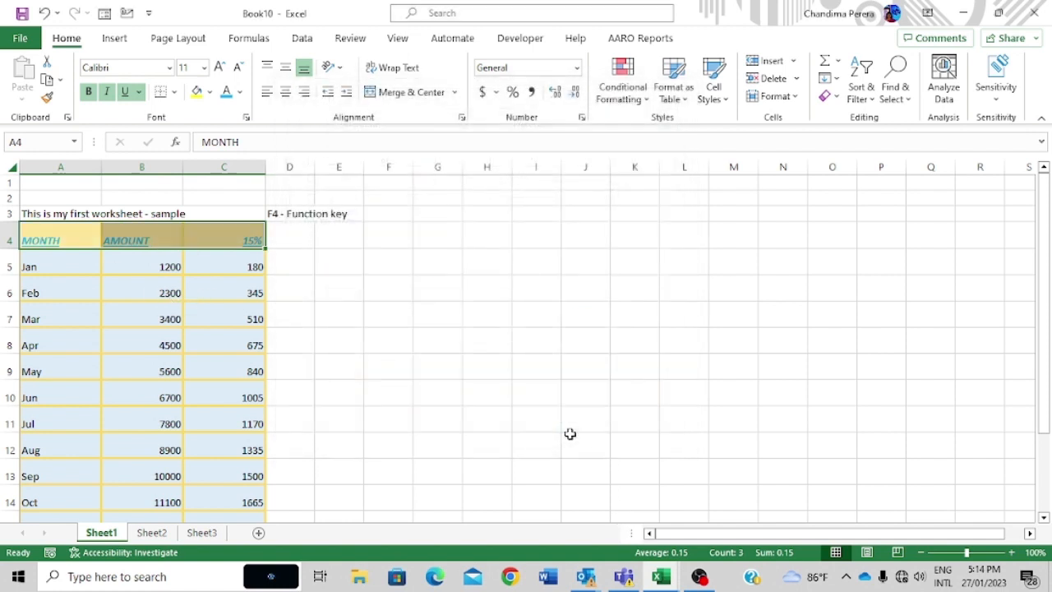
left_click(503, 423)
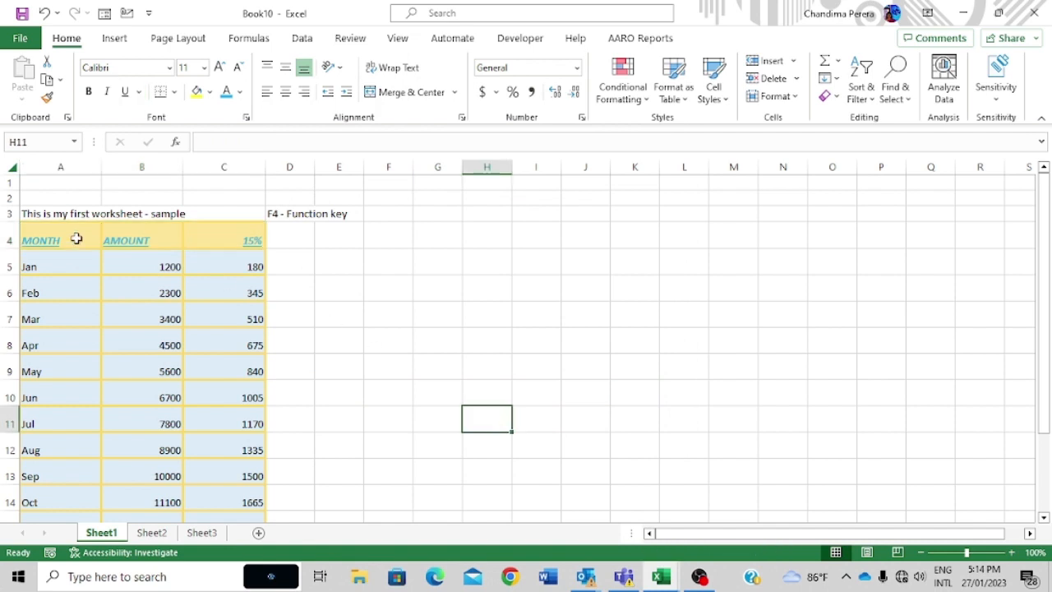
Change the background fill of the header cells A4:C4 to the second-lightest periwinkle-blue theme color.
left_click_drag(74, 239, 228, 225)
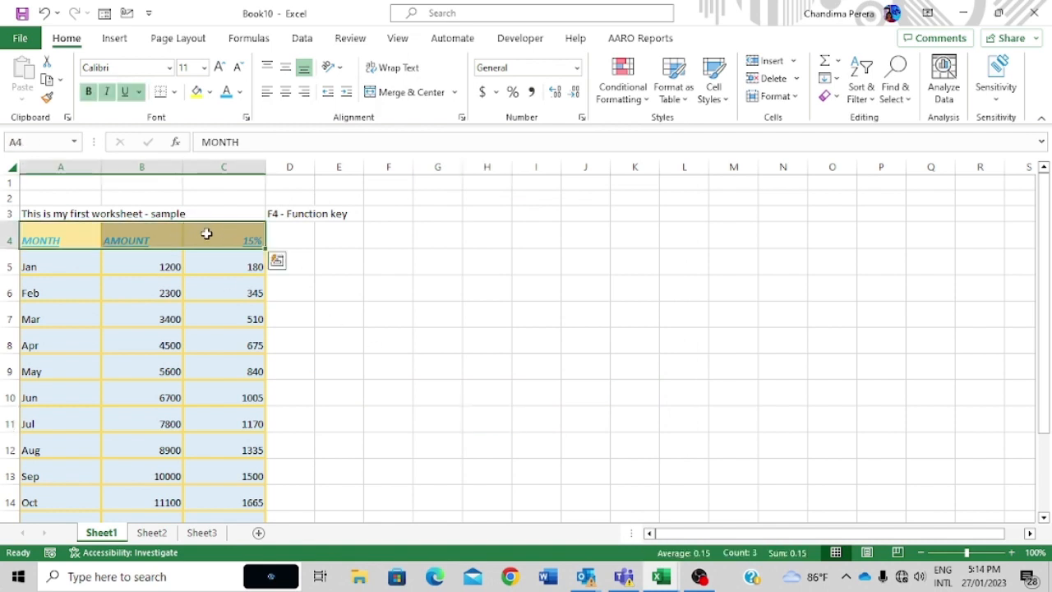
right_click(207, 238)
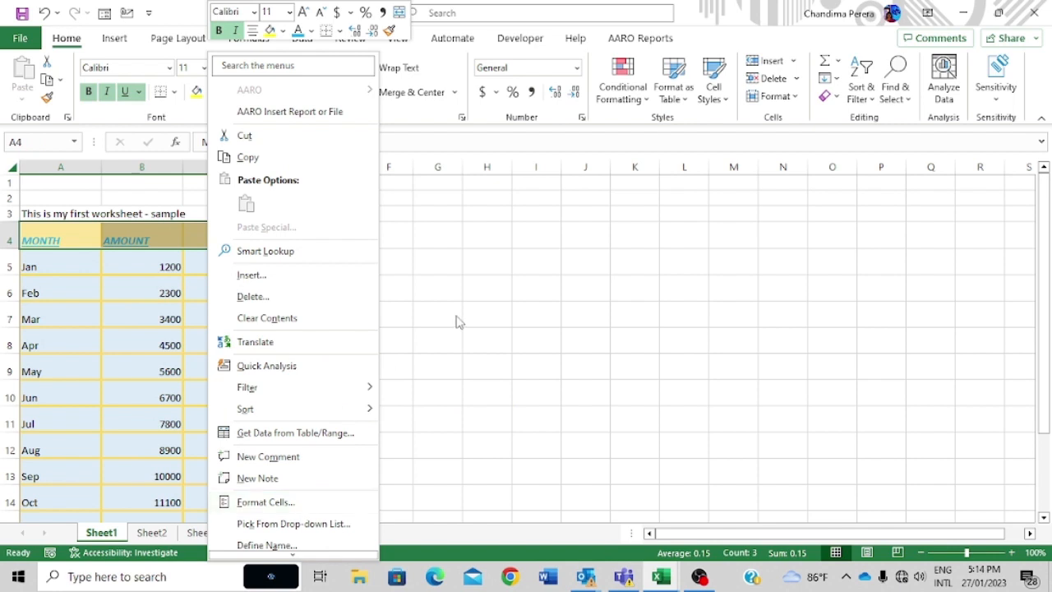
key("Escape")
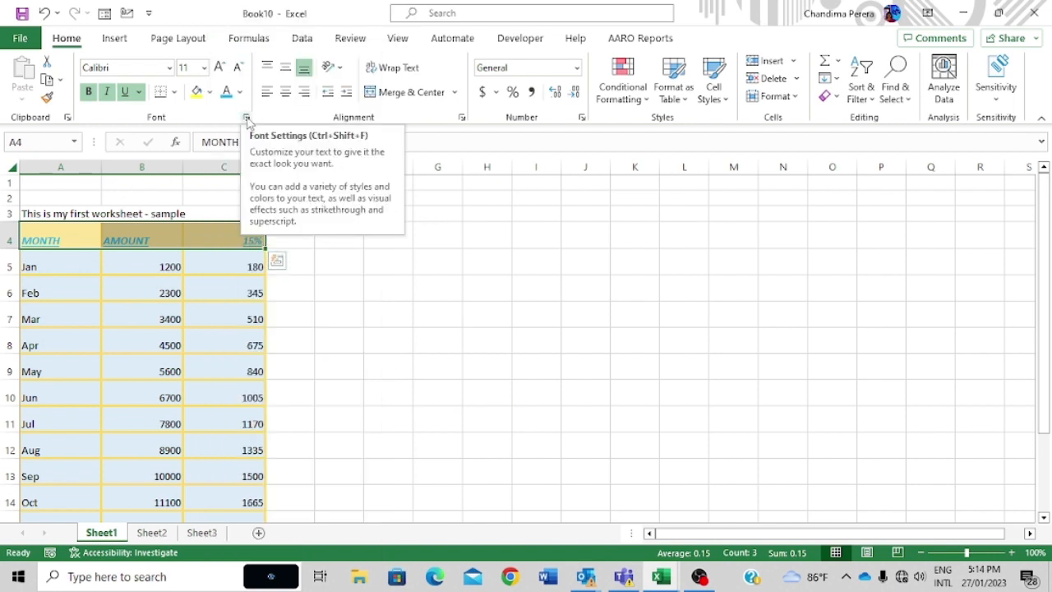
left_click(247, 118)
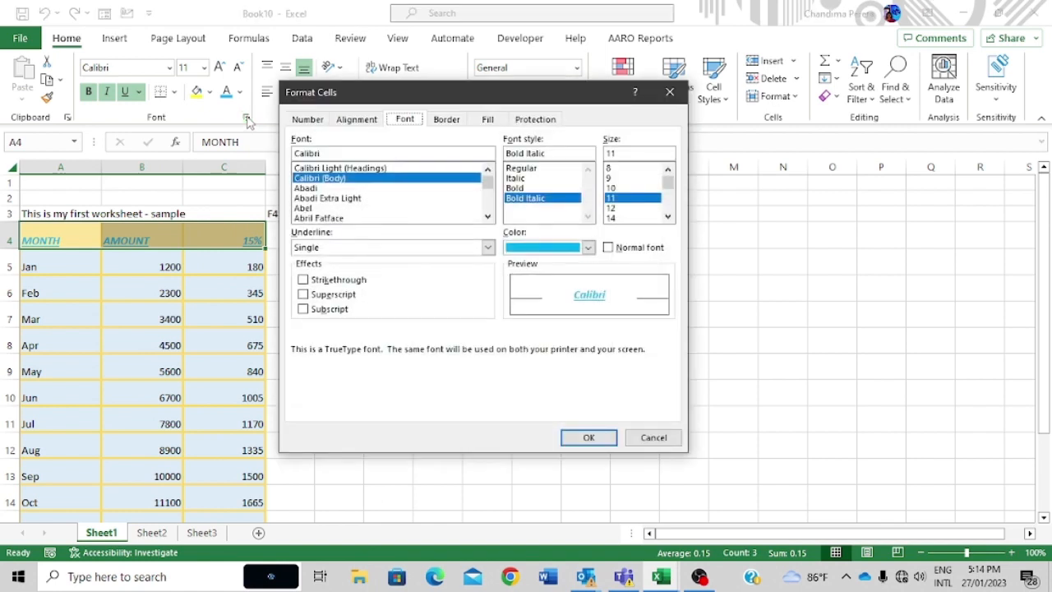
left_click(488, 120)
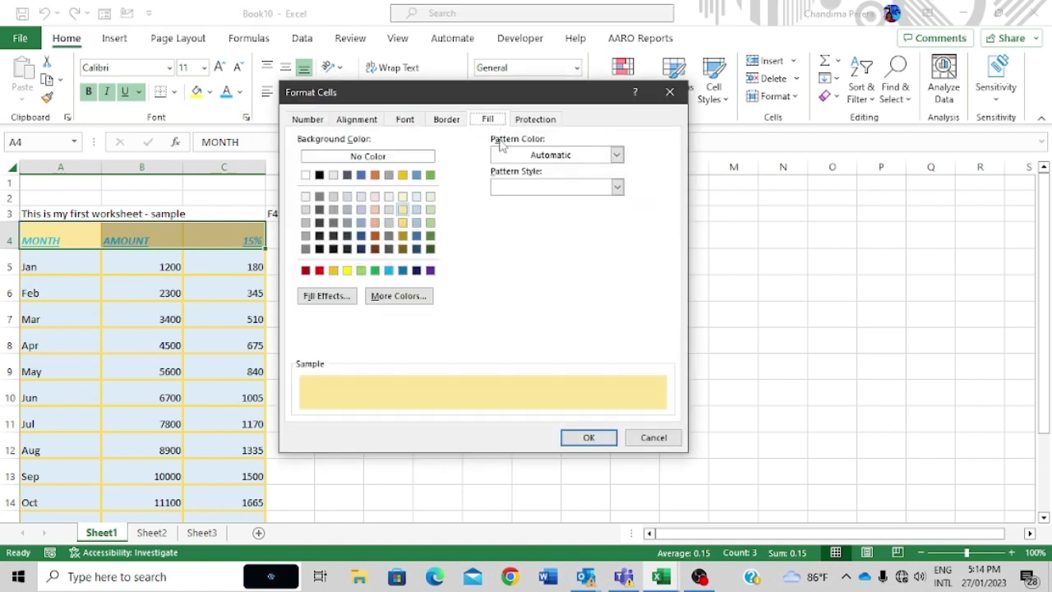
left_click(417, 175)
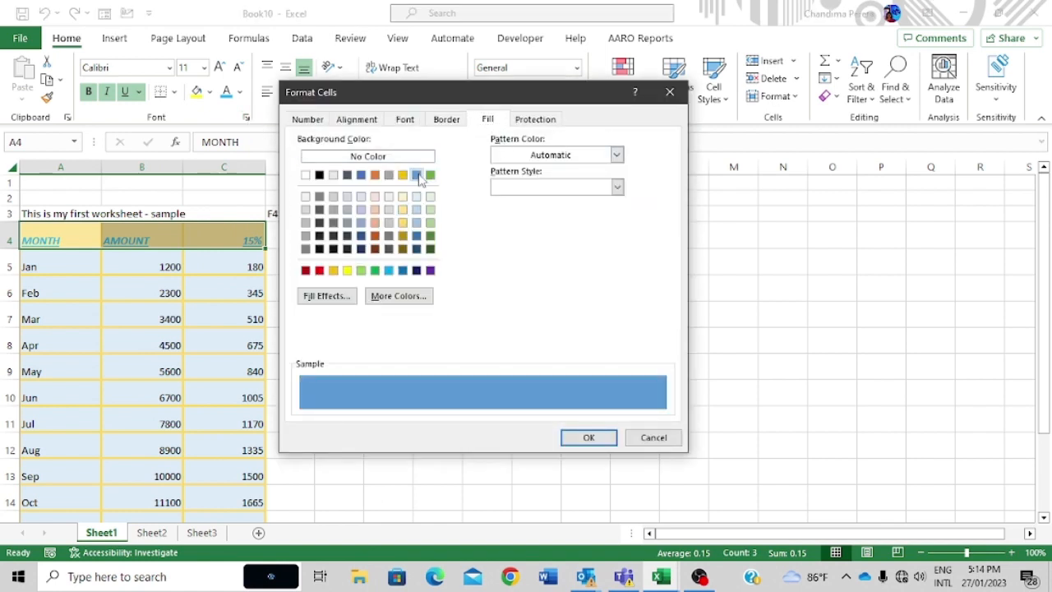
left_click(360, 210)
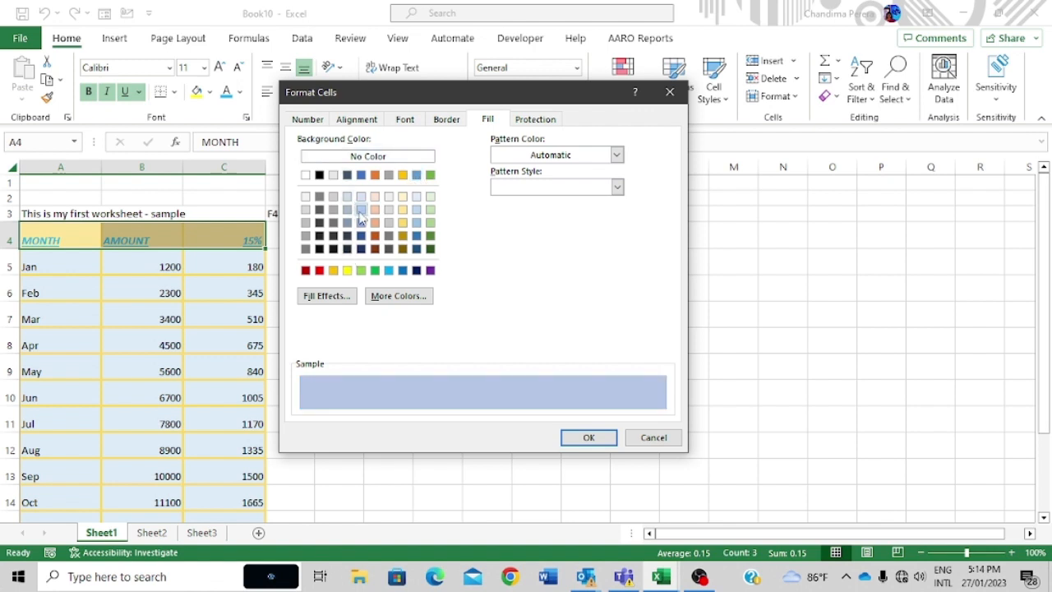
left_click(590, 438)
left_click(402, 341)
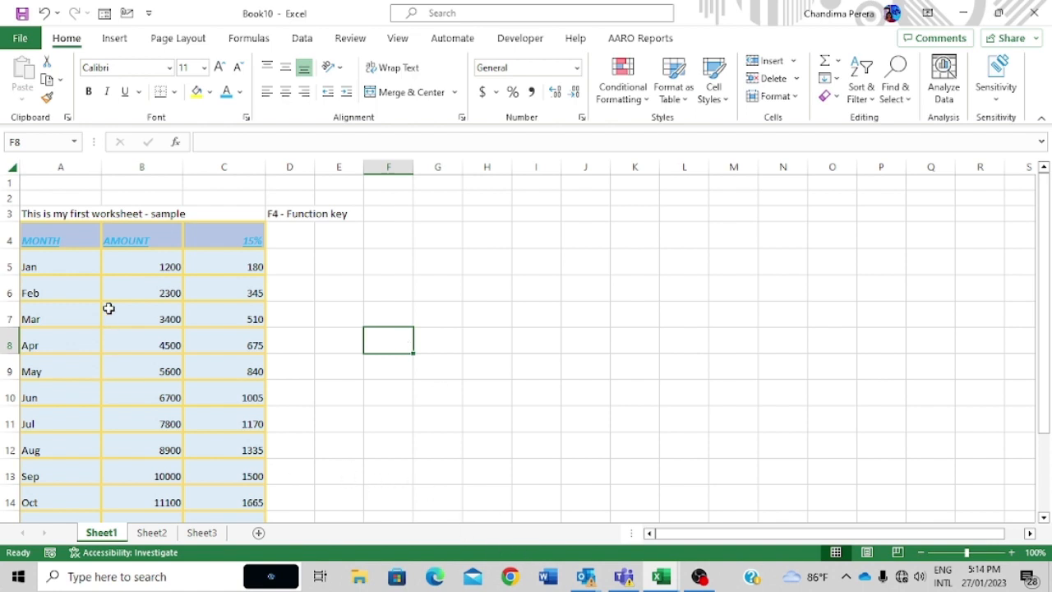
Review the formatted table A4:C16, checking the header cells, the monthly rows and the percentage formula in C5.
left_click(61, 238)
left_click(148, 247)
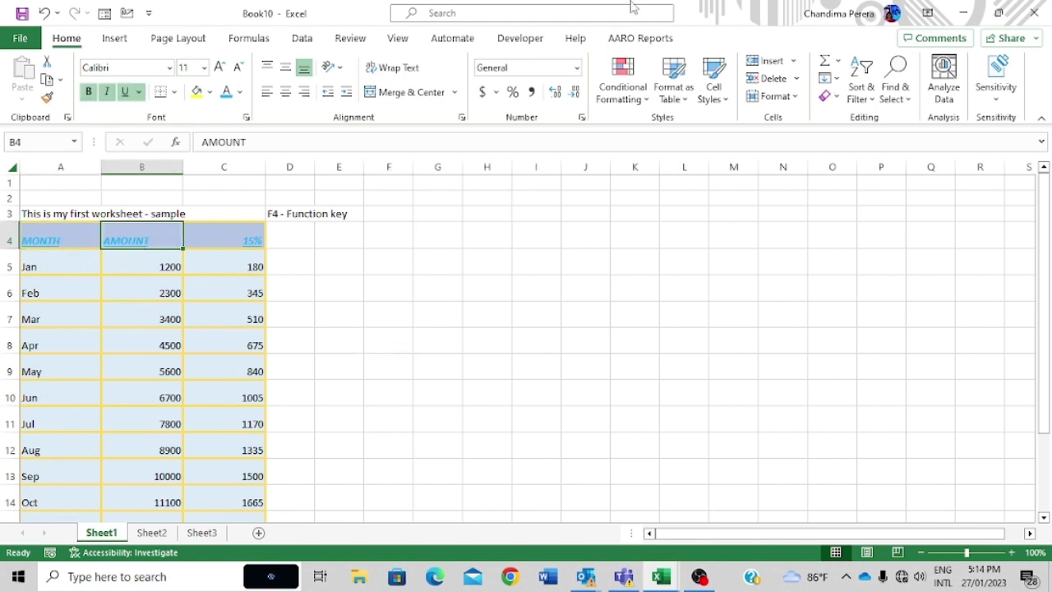
left_click(91, 298)
scroll(136, 355, "down", 2)
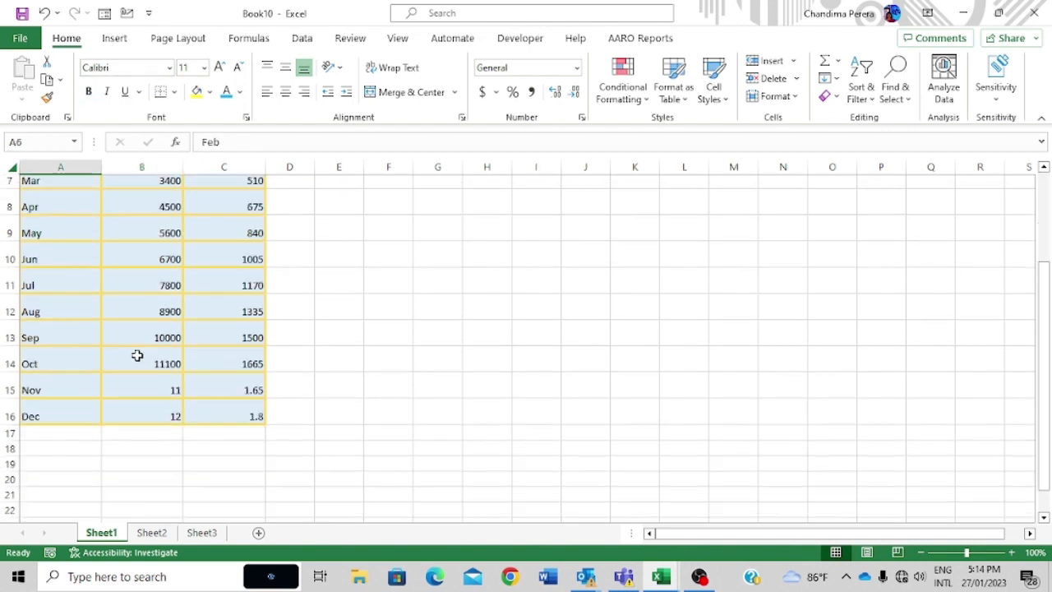
scroll(137, 355, "up", 2)
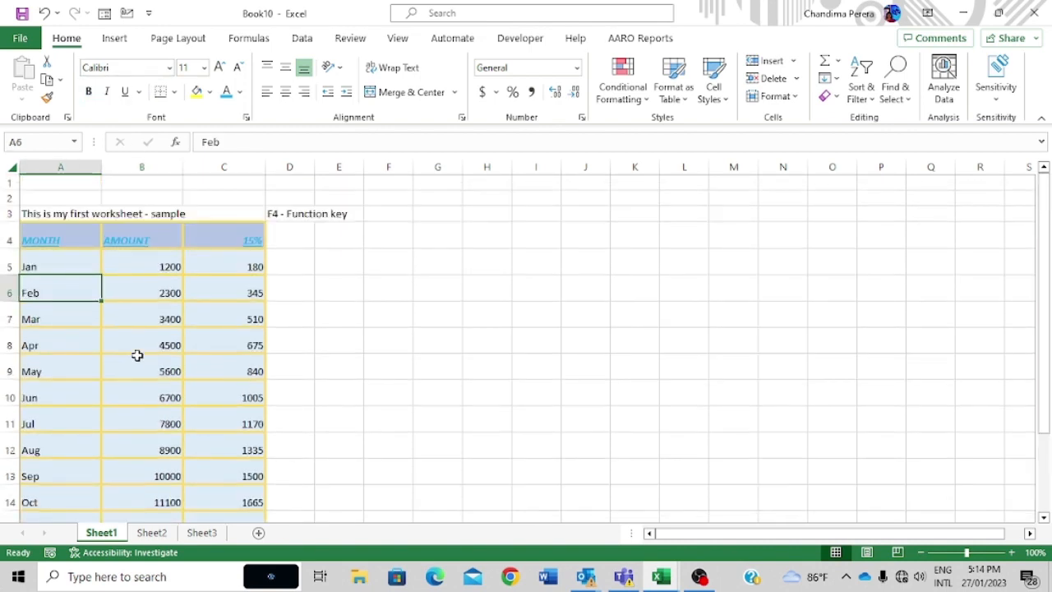
left_click(251, 265)
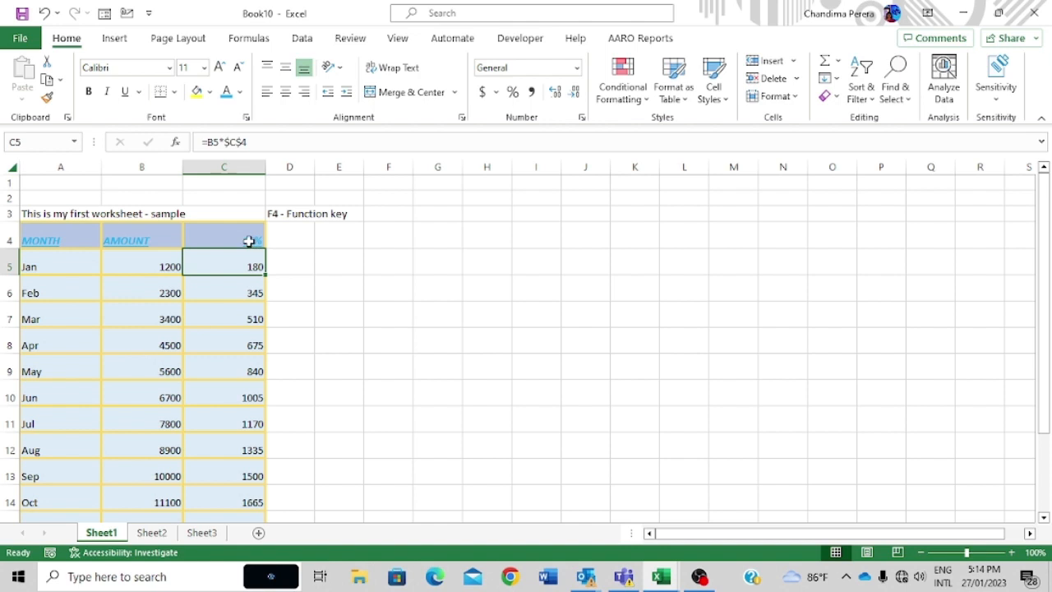
left_click(165, 257)
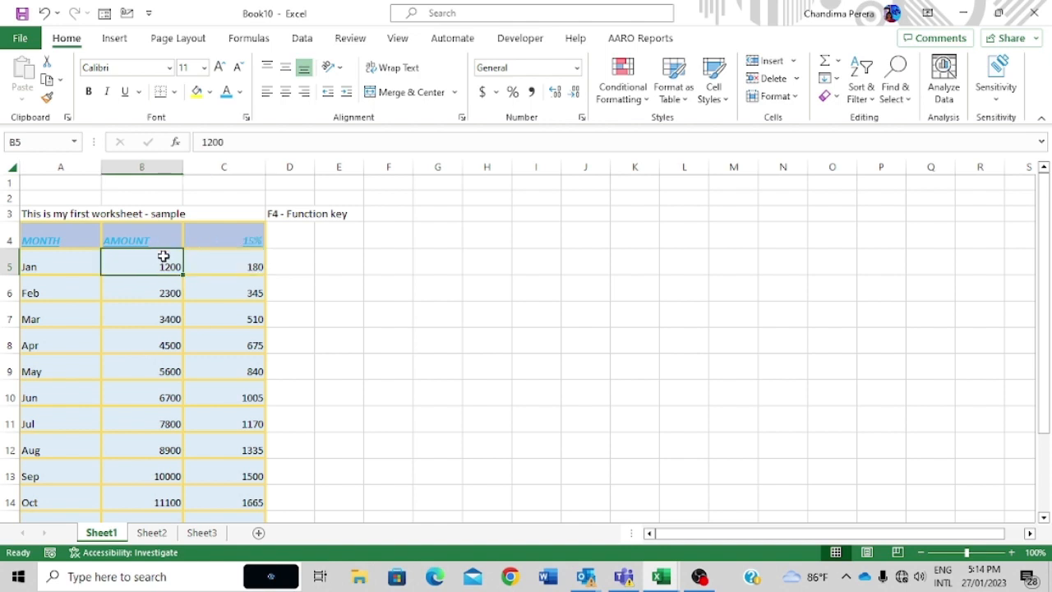
left_click_drag(54, 239, 217, 469)
scroll(214, 419, "up", 2)
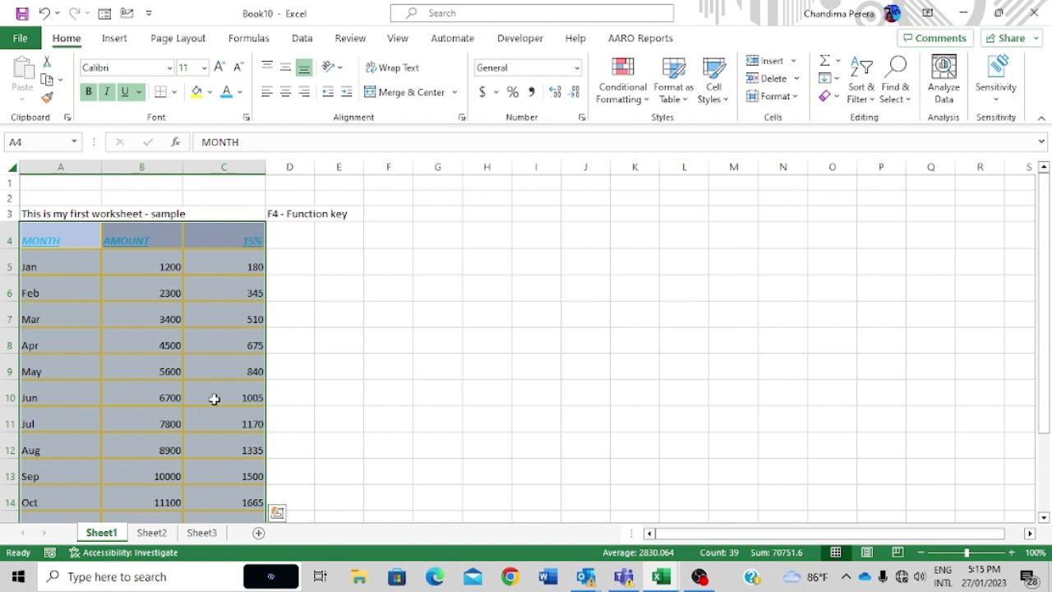
left_click(373, 327)
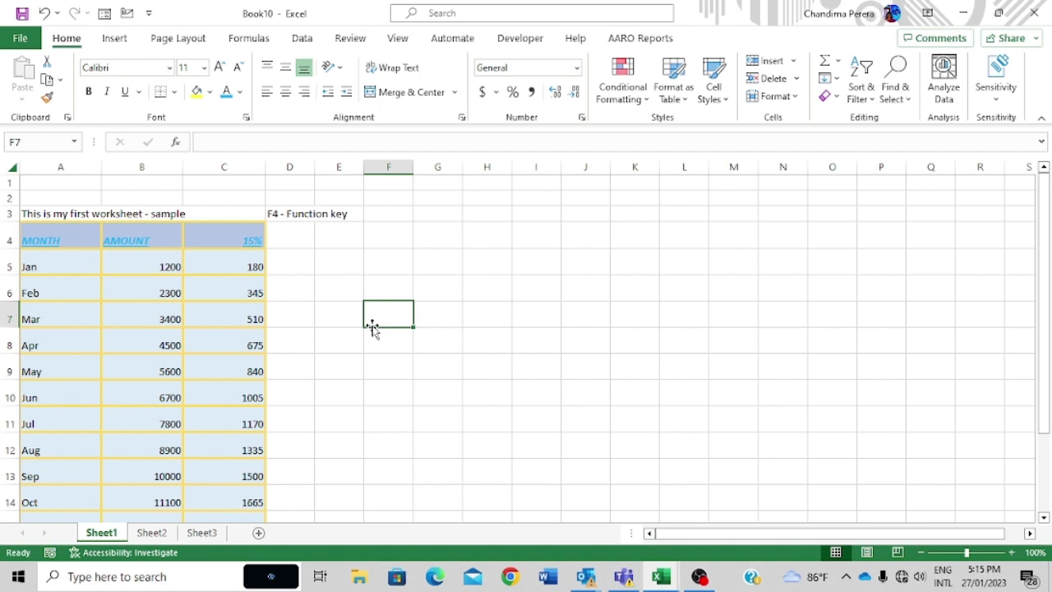
Start saving the workbook under a new name and create a Desktop folder named "excel excercice" for it.
left_click(33, 42)
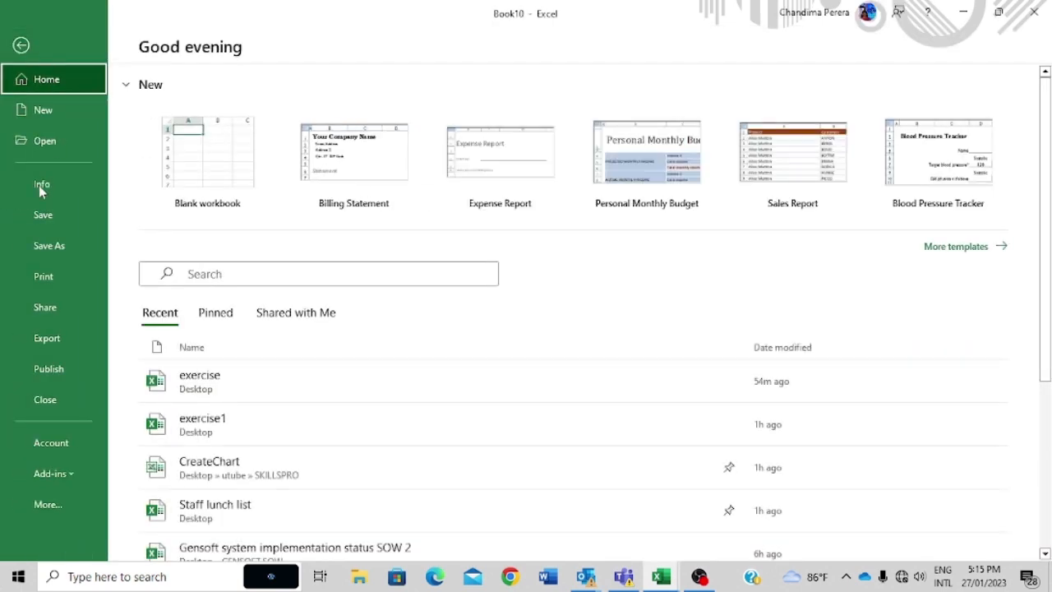
left_click(60, 248)
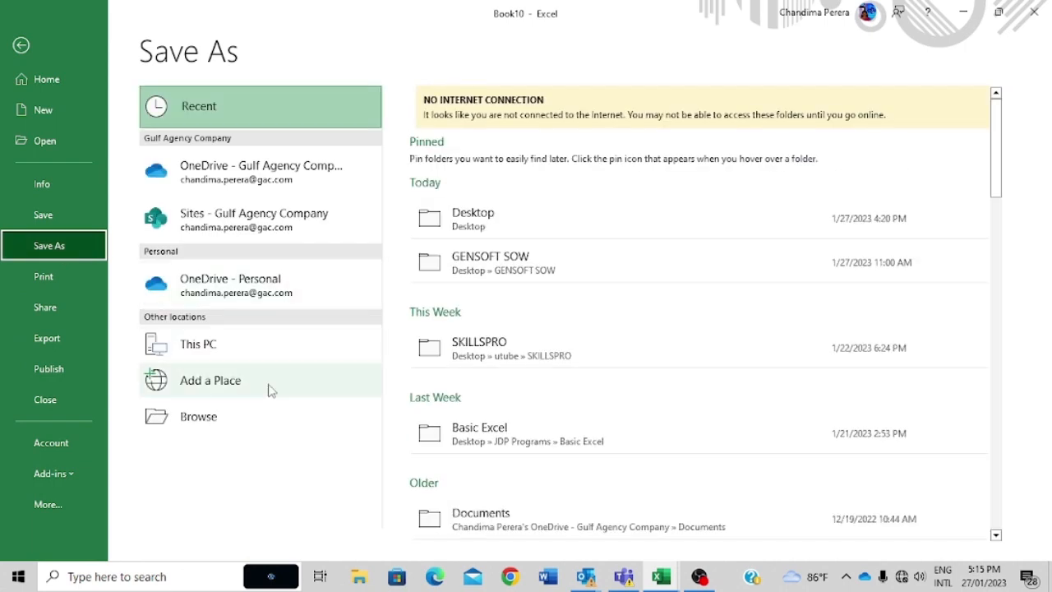
left_click(196, 416)
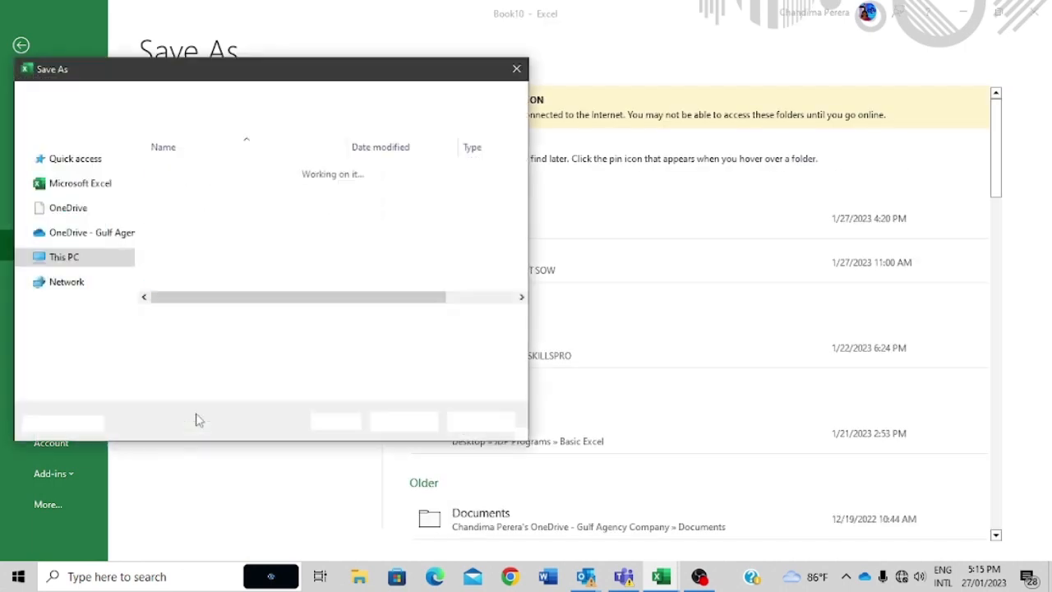
scroll(129, 253, "up", 4)
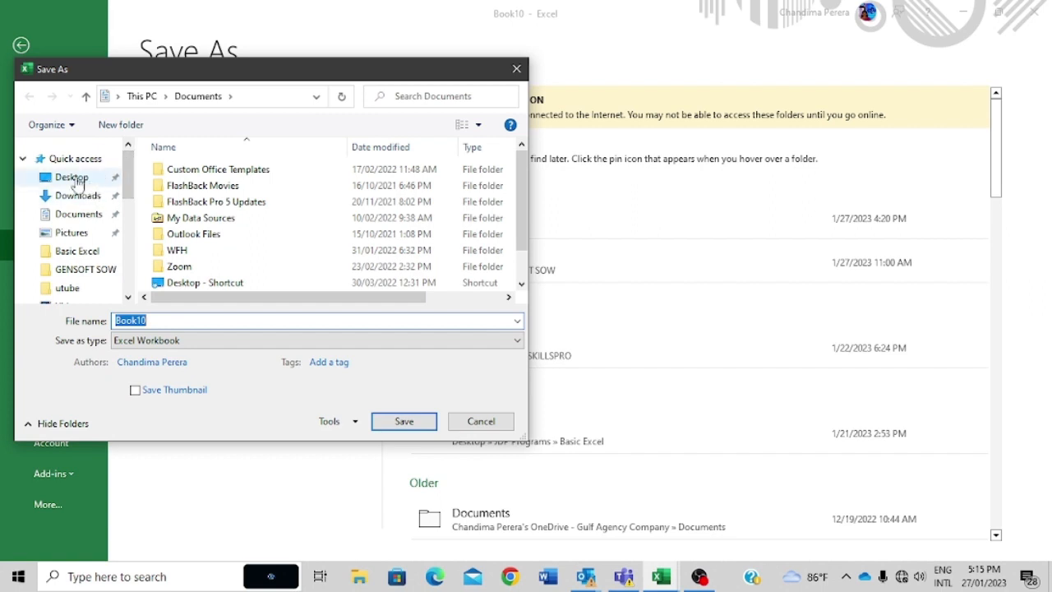
left_click(72, 179)
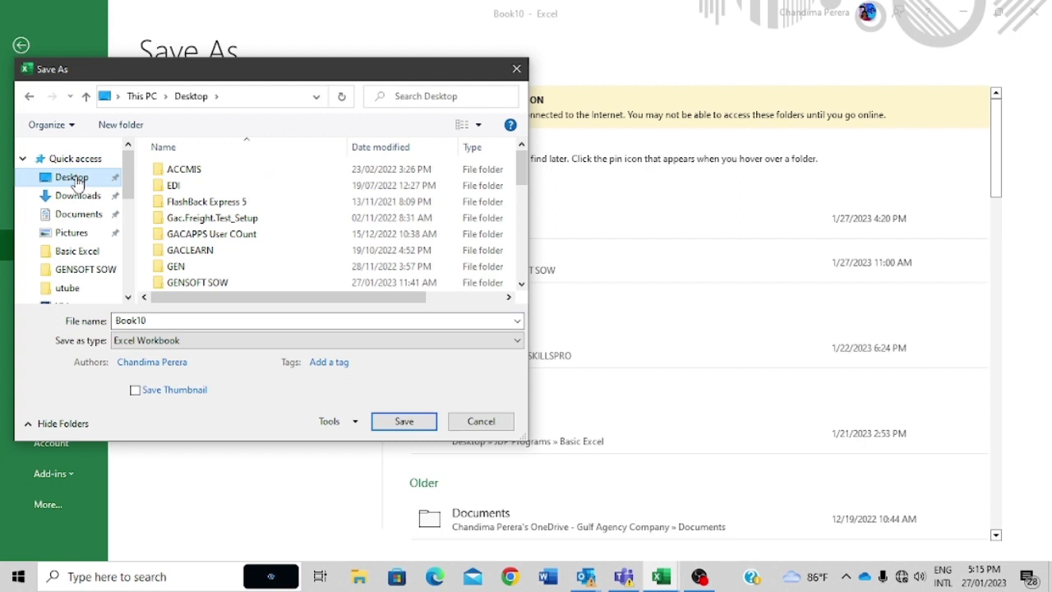
left_click(121, 125)
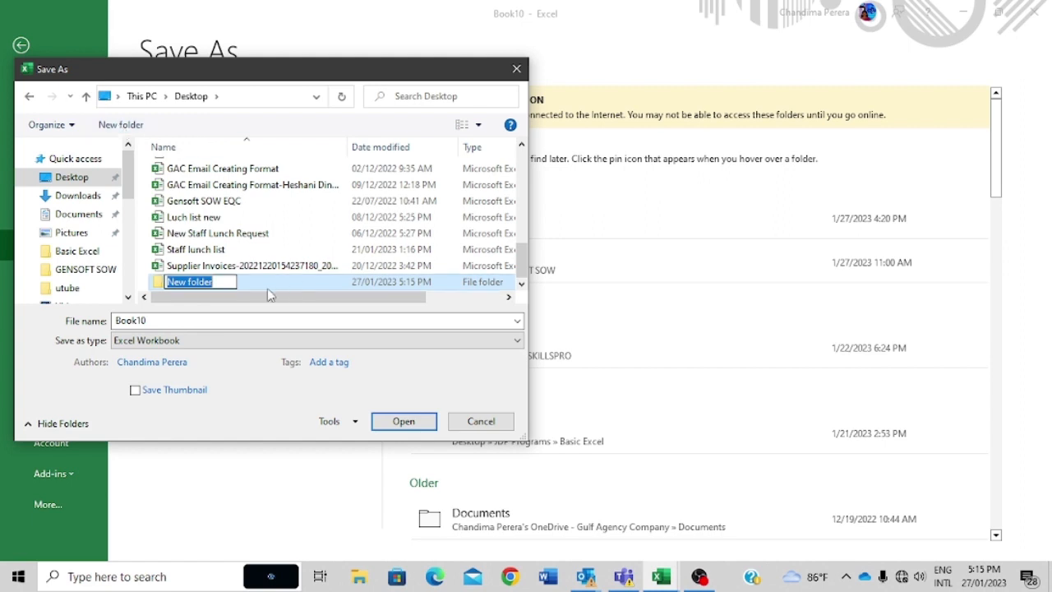
type("ex")
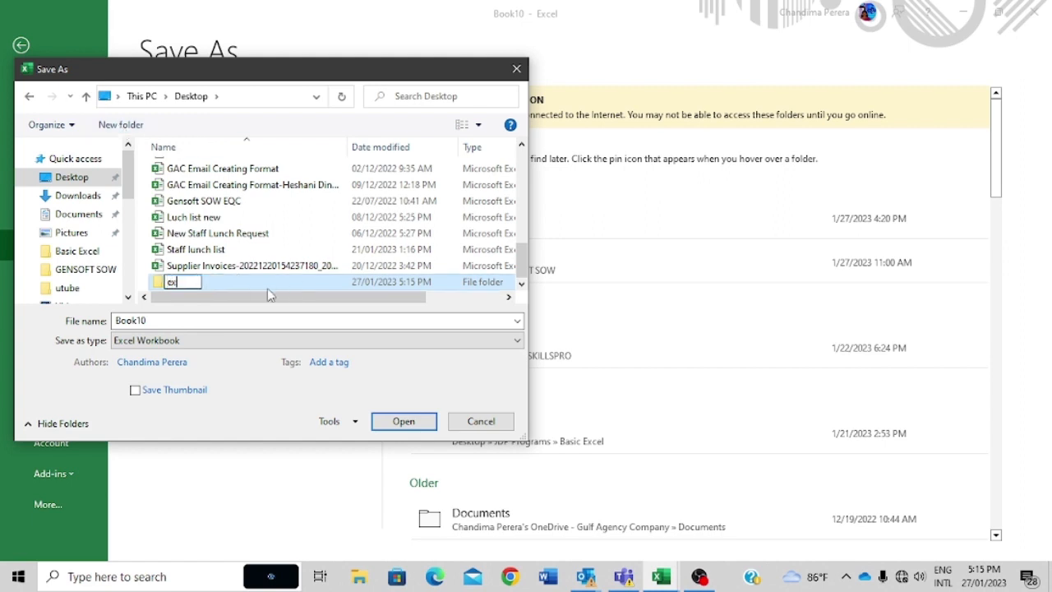
type("cel excerc")
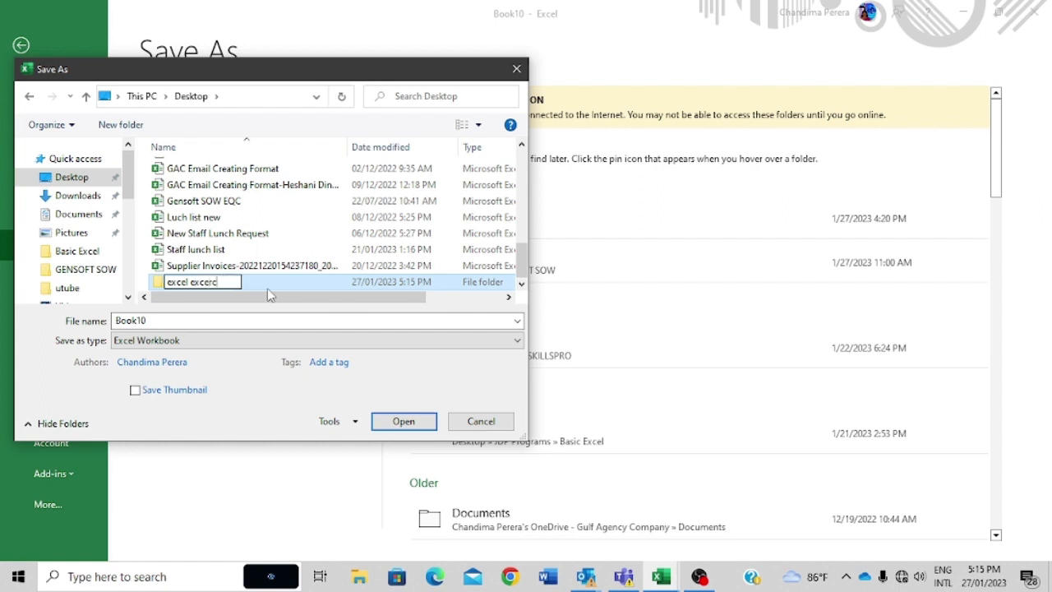
type("ice")
key("Return")
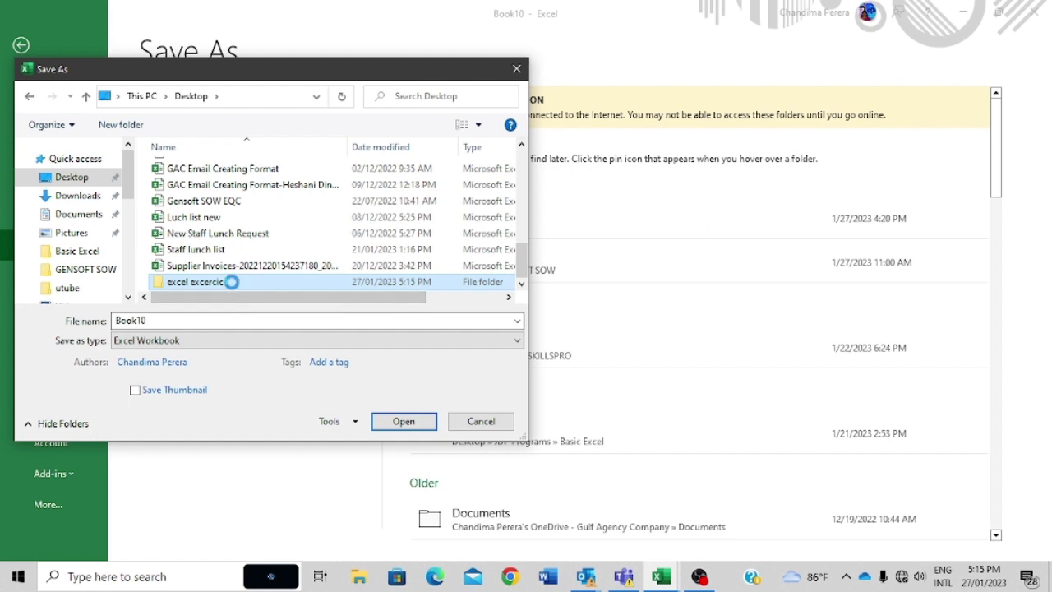
Save the workbook as "step1" inside the "excel excercice" folder.
double_click(231, 282)
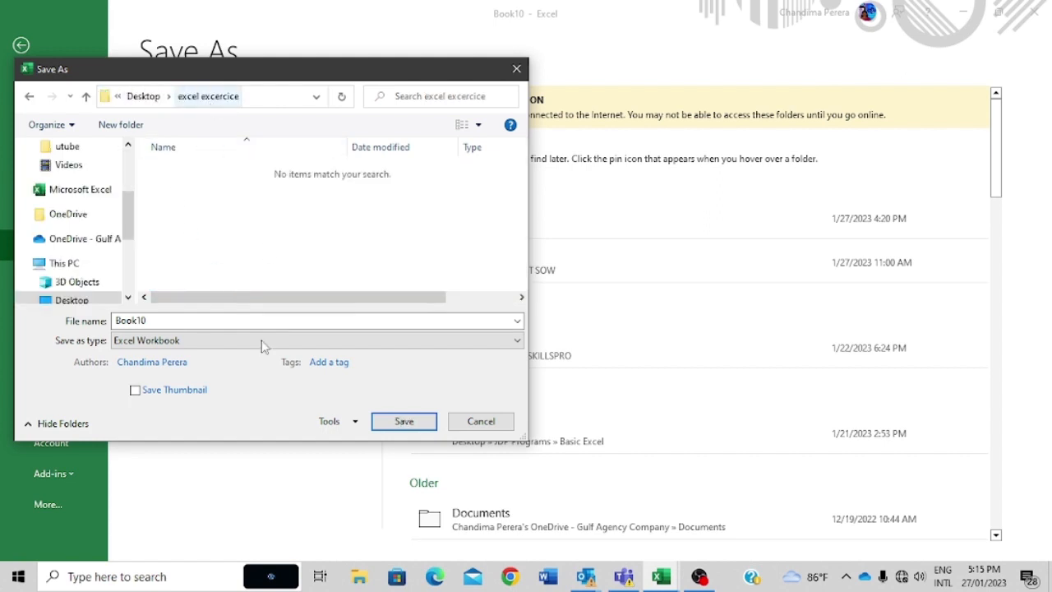
double_click(166, 320)
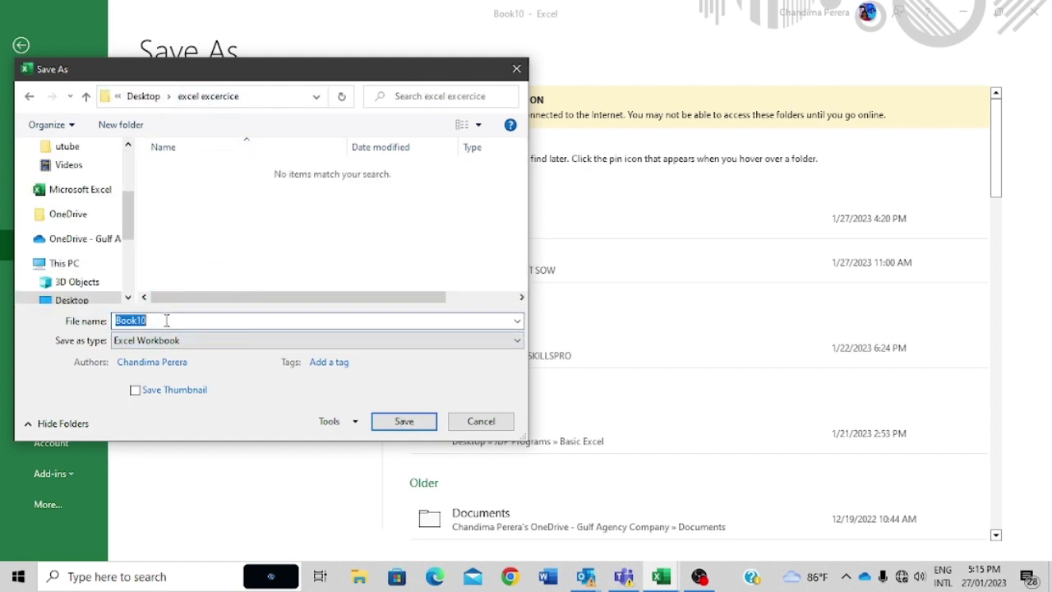
type("e")
type("tep1")
left_click(400, 421)
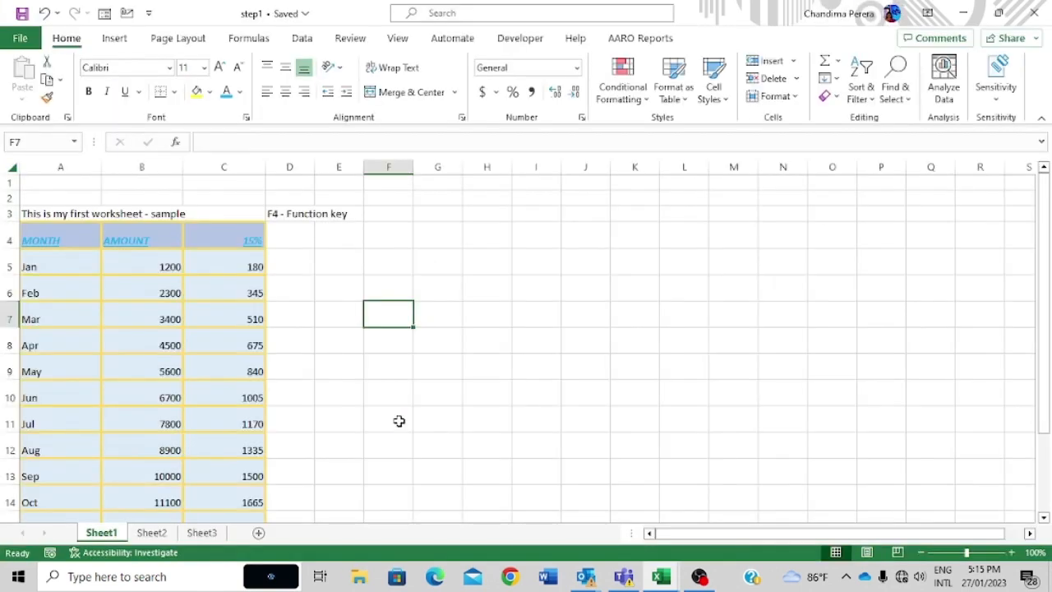
left_click(322, 315)
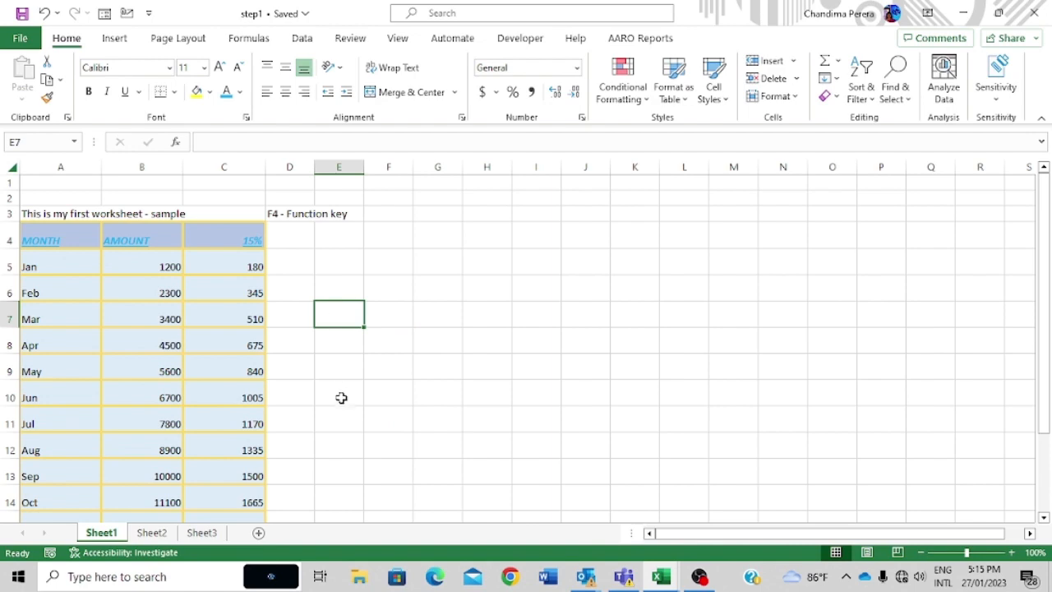
scroll(341, 398, "down", 2)
scroll(340, 398, "up", 2)
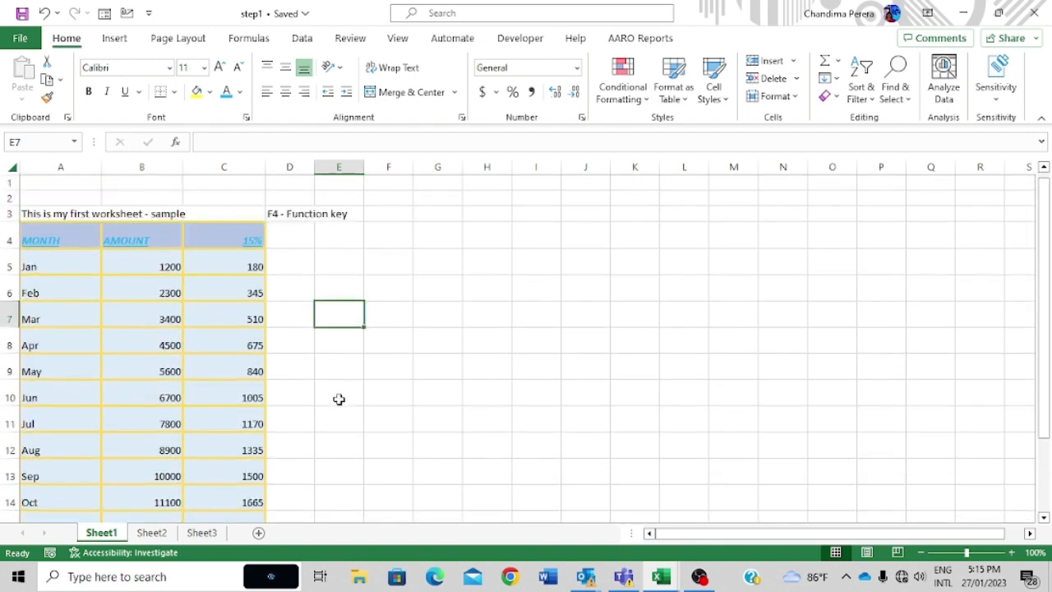